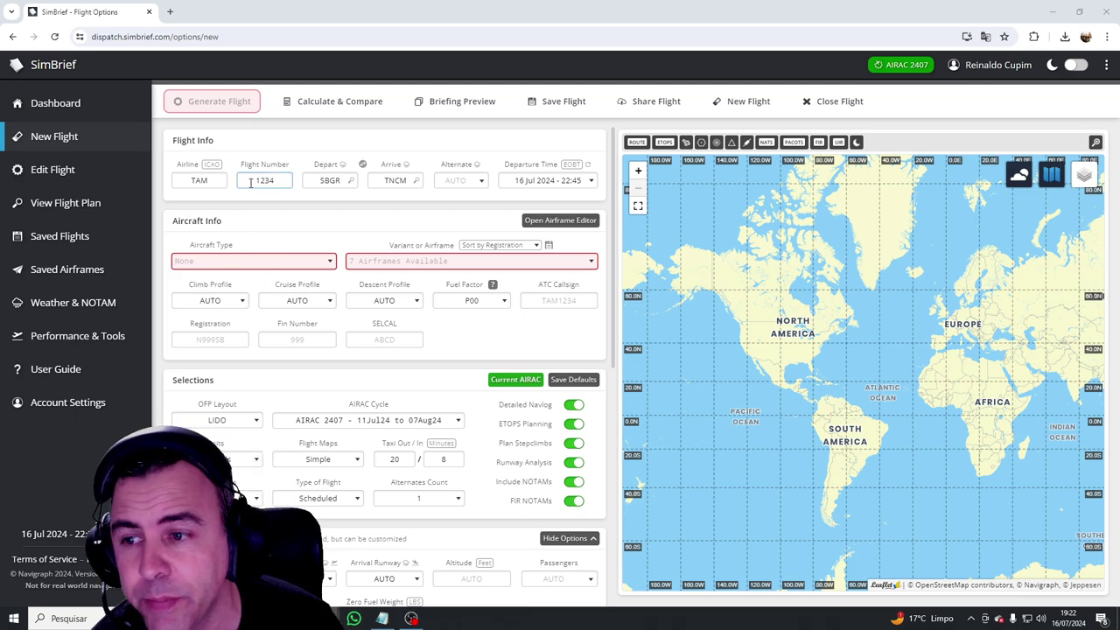
# Step: Choose B77W - B777-300ER as the aircraft type for the SBGR–TNCM flight
pyautogui.click(313, 260)
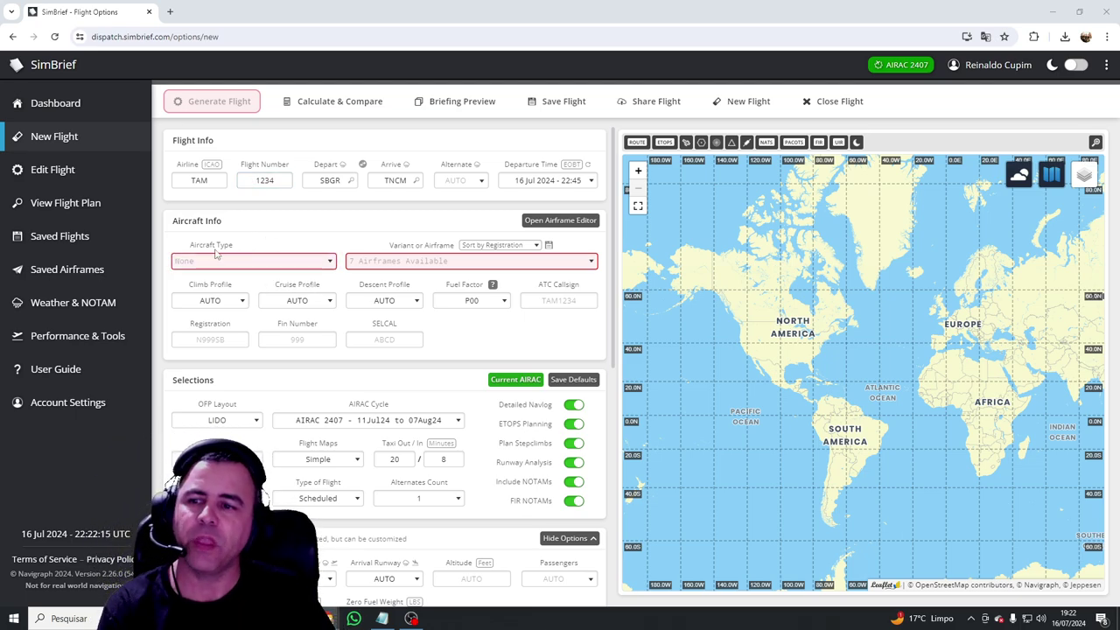
pyautogui.click(353, 261)
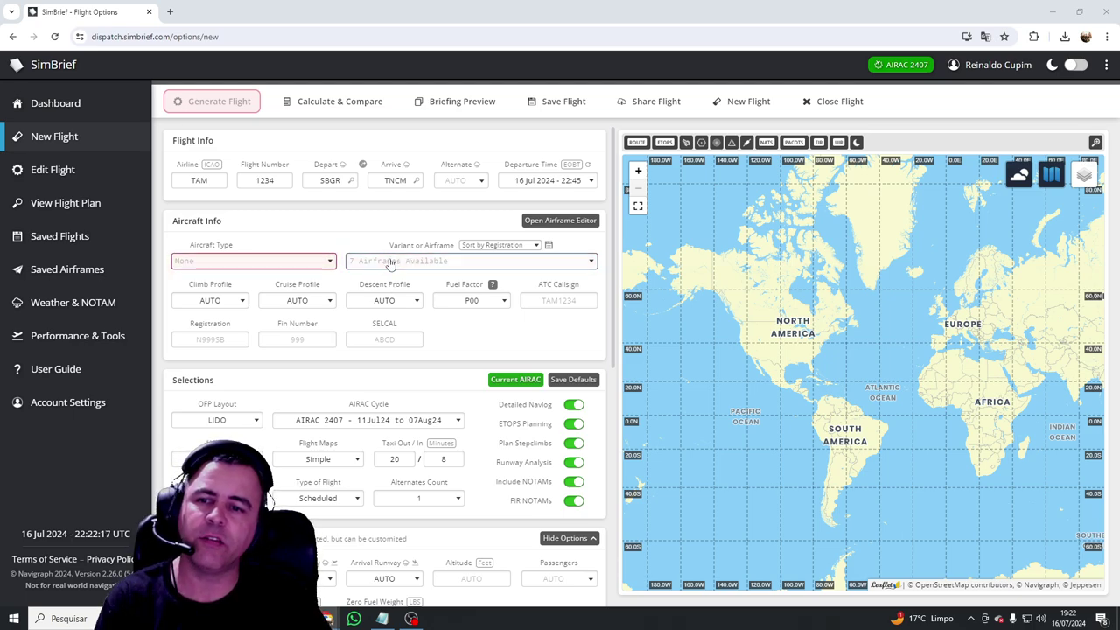
pyautogui.click(361, 225)
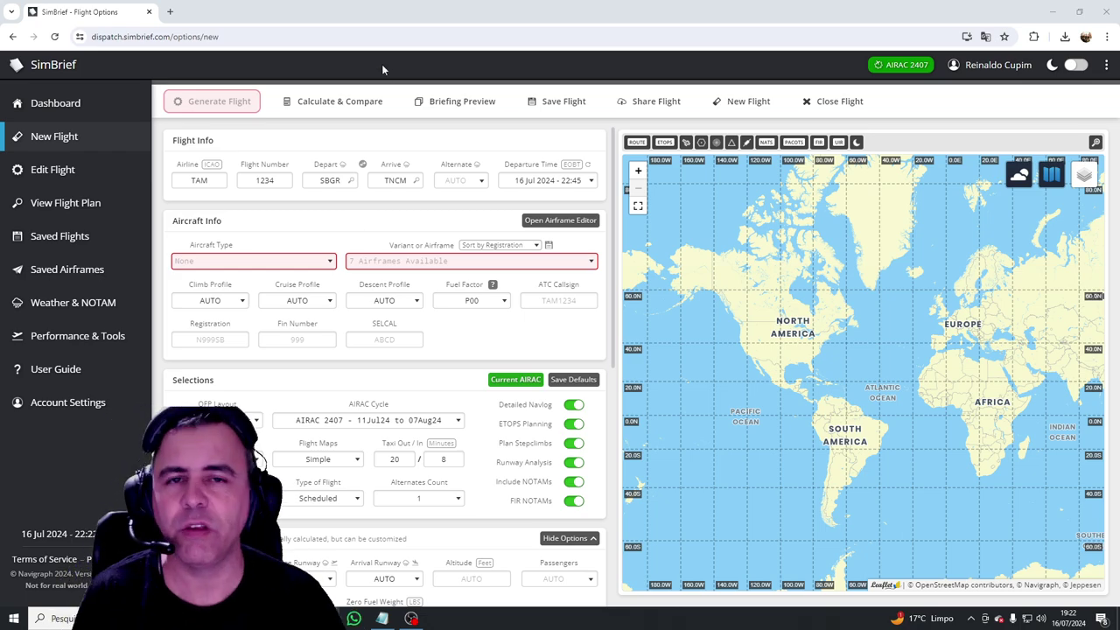
pyautogui.click(318, 262)
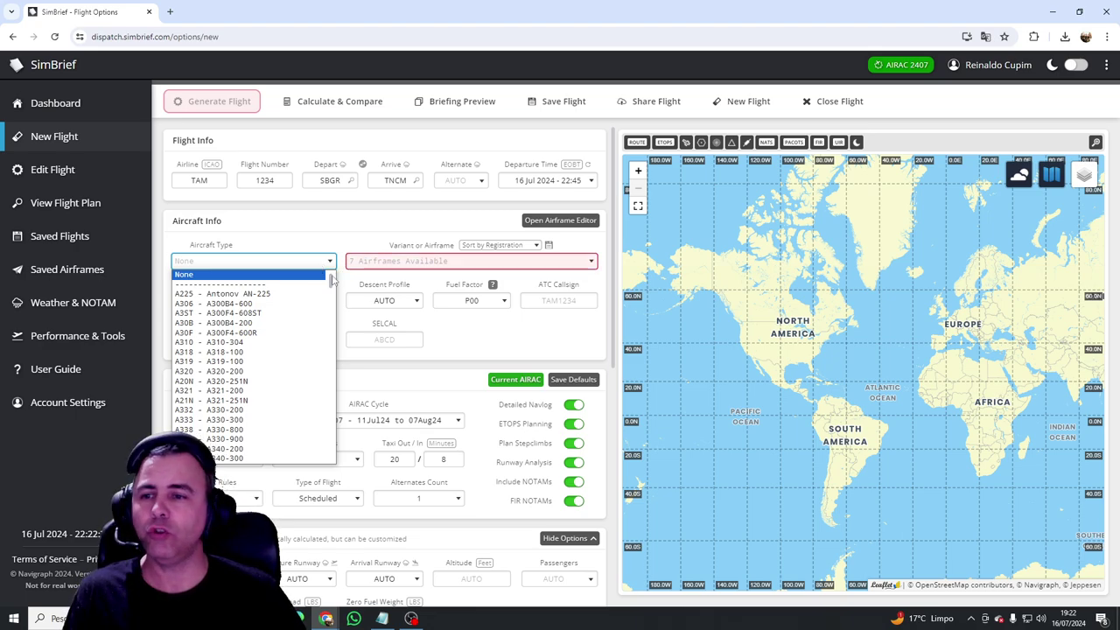
pyautogui.moveTo(333, 278)
pyautogui.mouseDown()
pyautogui.moveTo(342, 331)
pyautogui.moveTo(309, 440)
pyautogui.moveTo(338, 495)
pyautogui.moveTo(312, 280)
pyautogui.mouseUp()
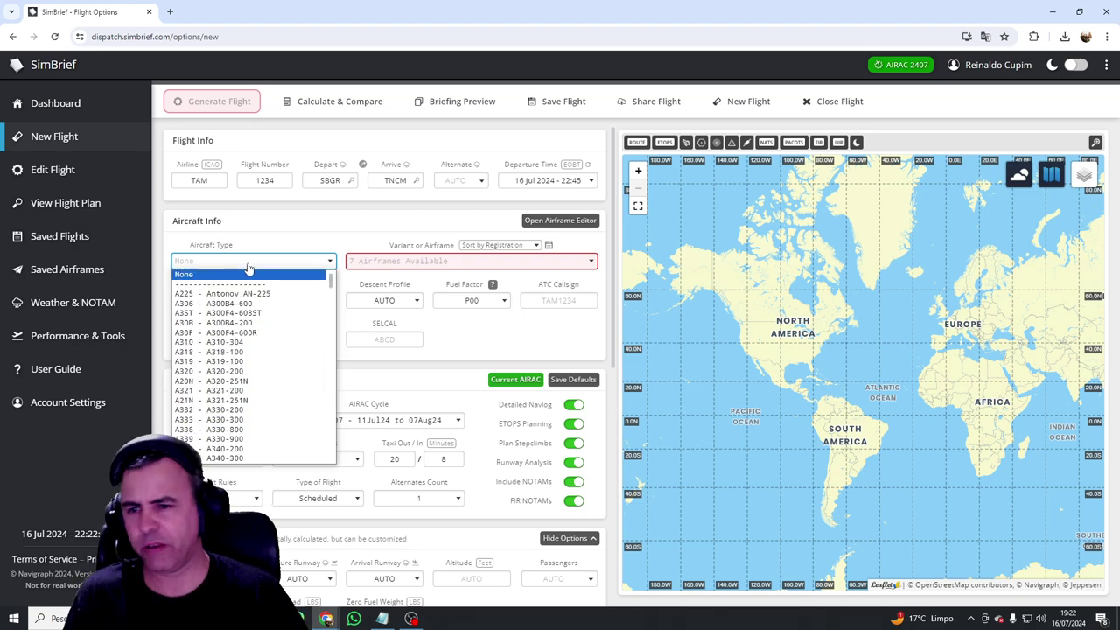
pyautogui.click(228, 265)
pyautogui.click(327, 263)
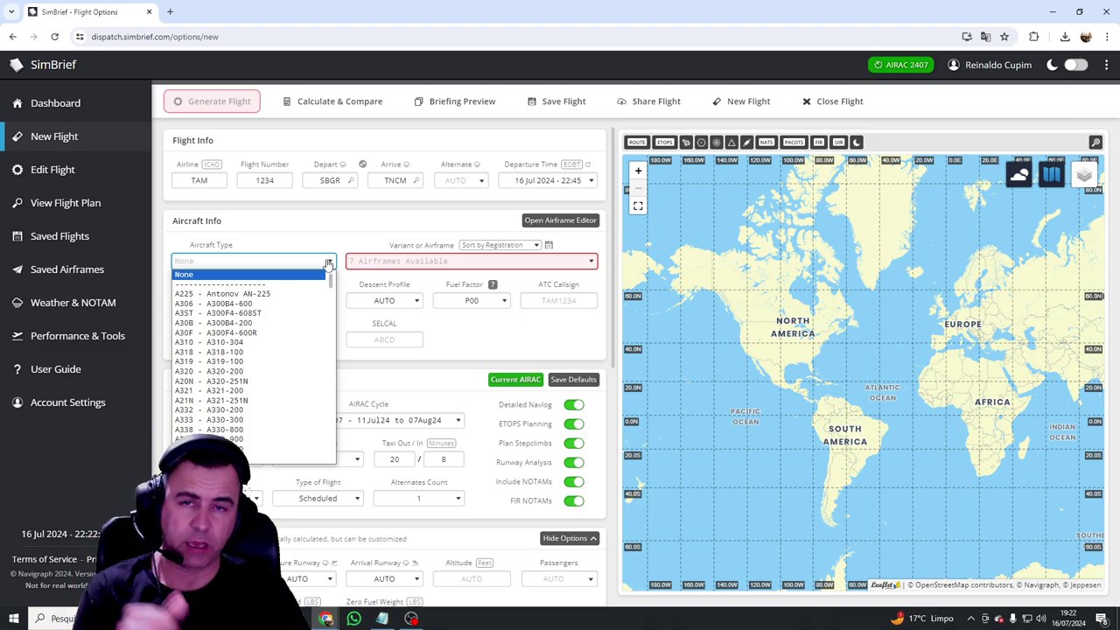
pyautogui.moveTo(330, 289); pyautogui.dragTo(333, 326)
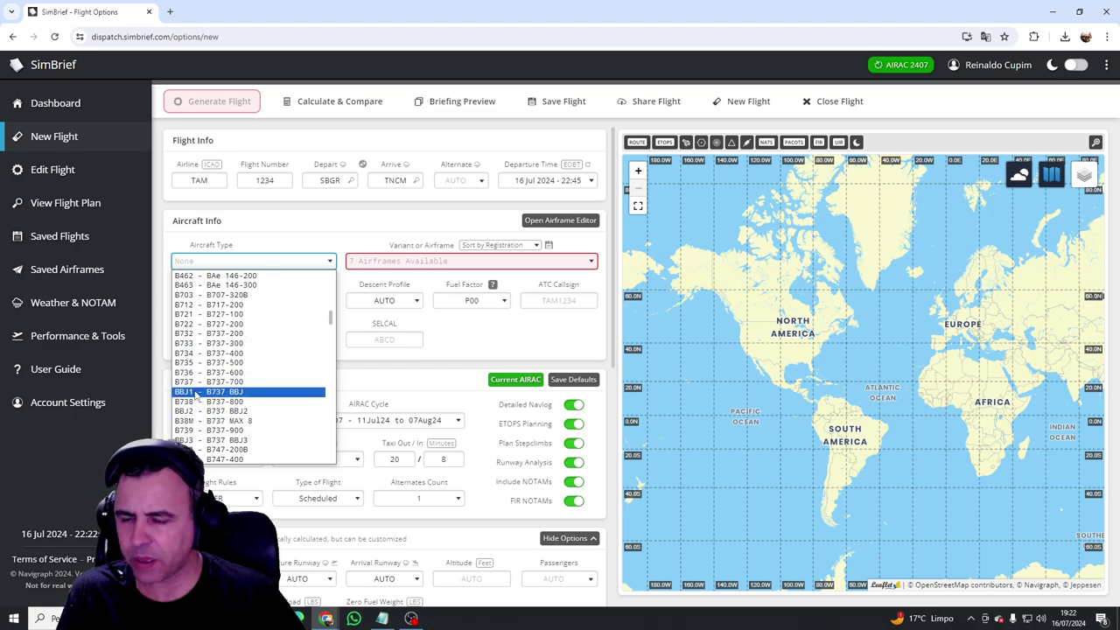
pyautogui.scroll(-5, 200, 403)
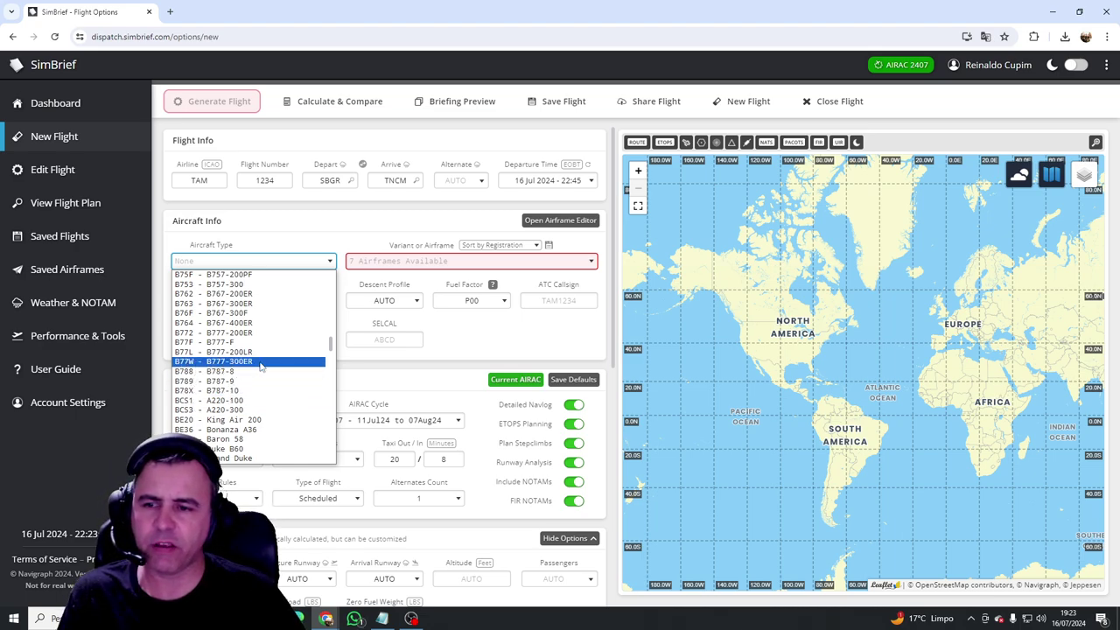
pyautogui.click(260, 363)
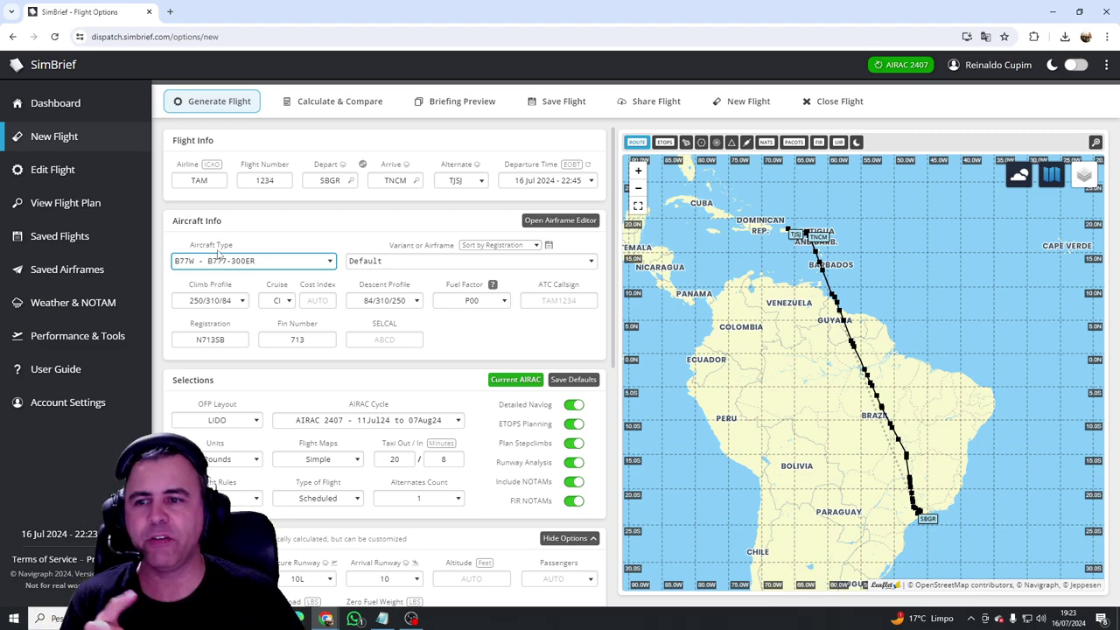
# Step: Pick the PMDG (MSFS) - Standard Config airframe (registration PMDG77W) for the B777-300ER
pyautogui.click(391, 265)
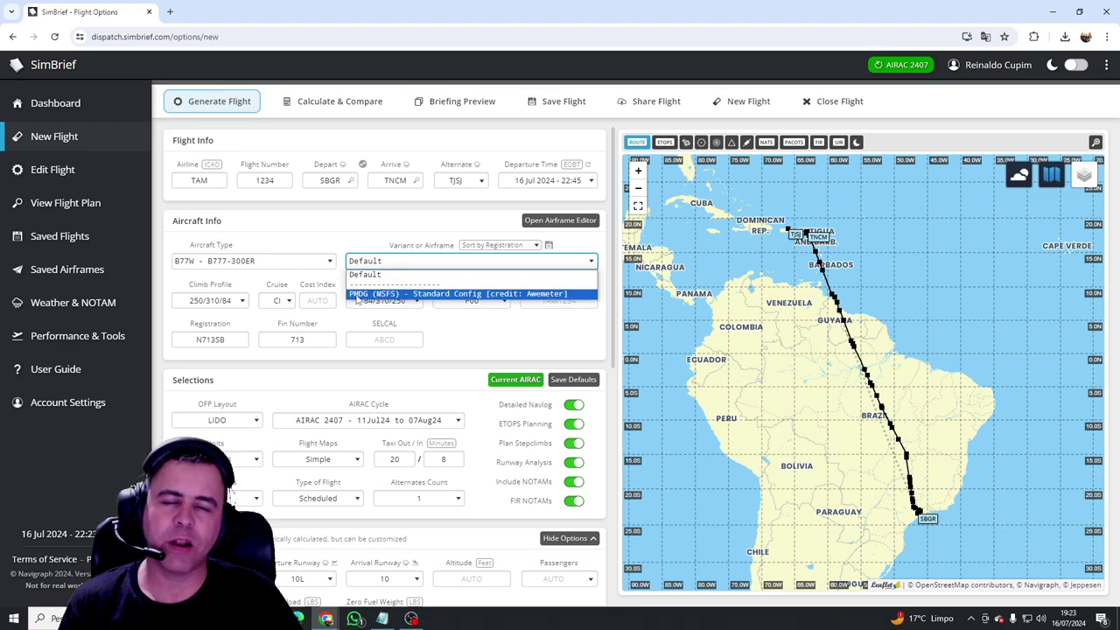
pyautogui.click(386, 295)
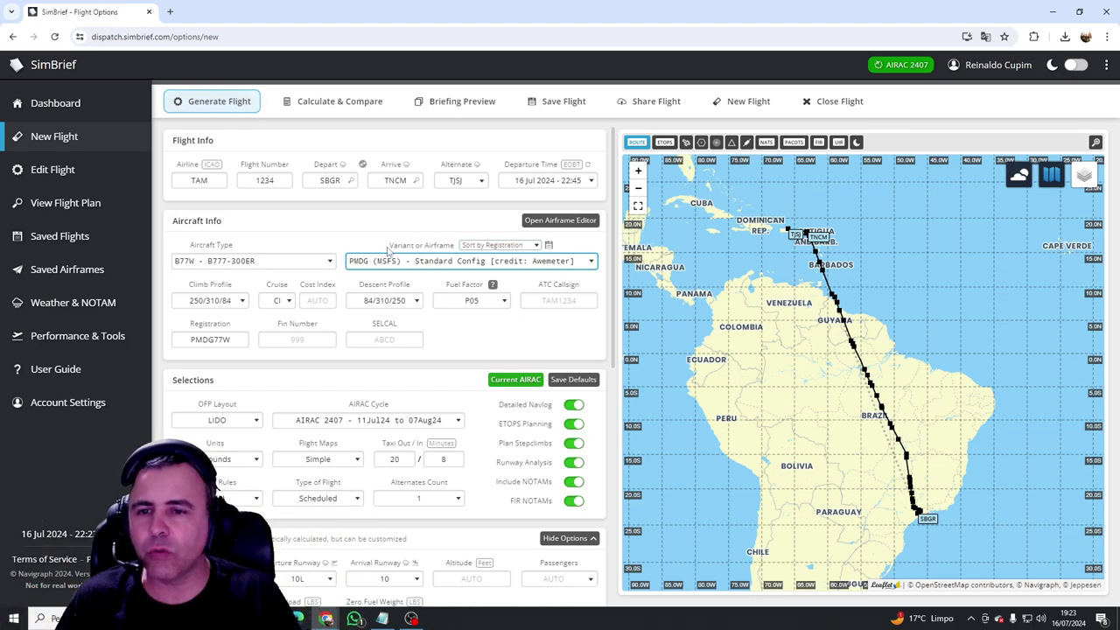
pyautogui.moveTo(389, 246); pyautogui.dragTo(455, 247)
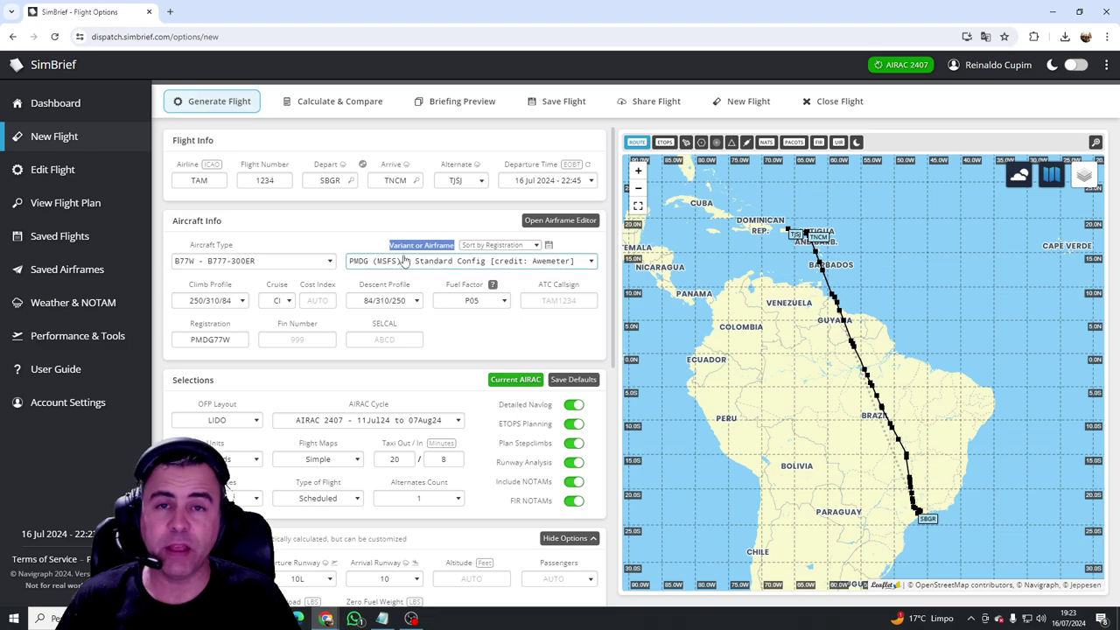
pyautogui.click(358, 240)
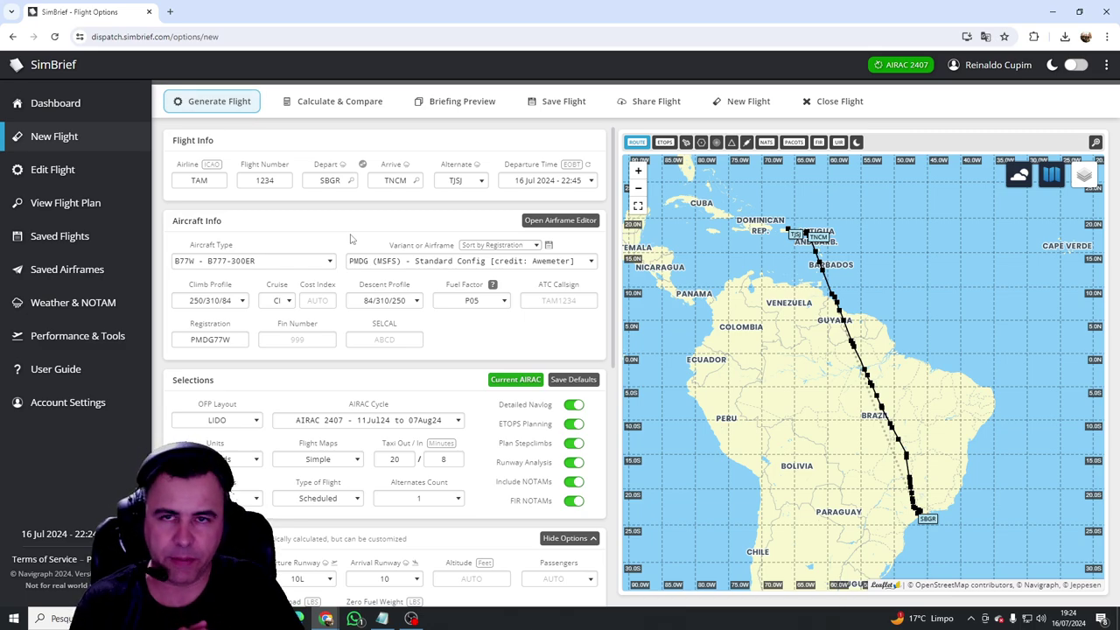
# Step: In the Airframe Editor, start a new airframe and select B77W from a 'b77w' search
pyautogui.click(569, 226)
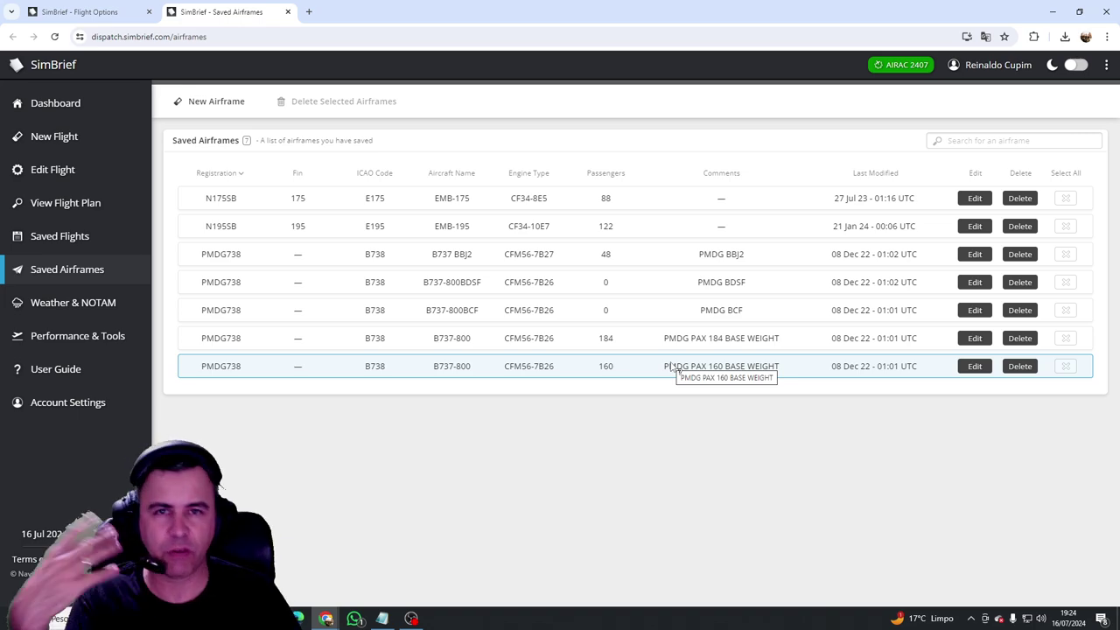
pyautogui.click(216, 102)
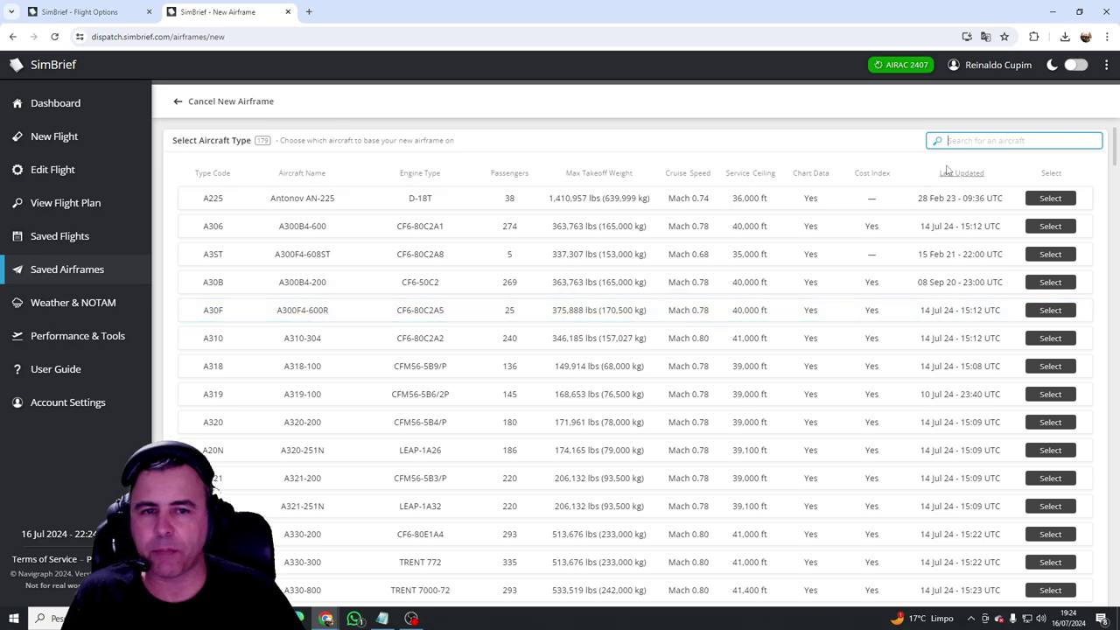
pyautogui.write('b77w')
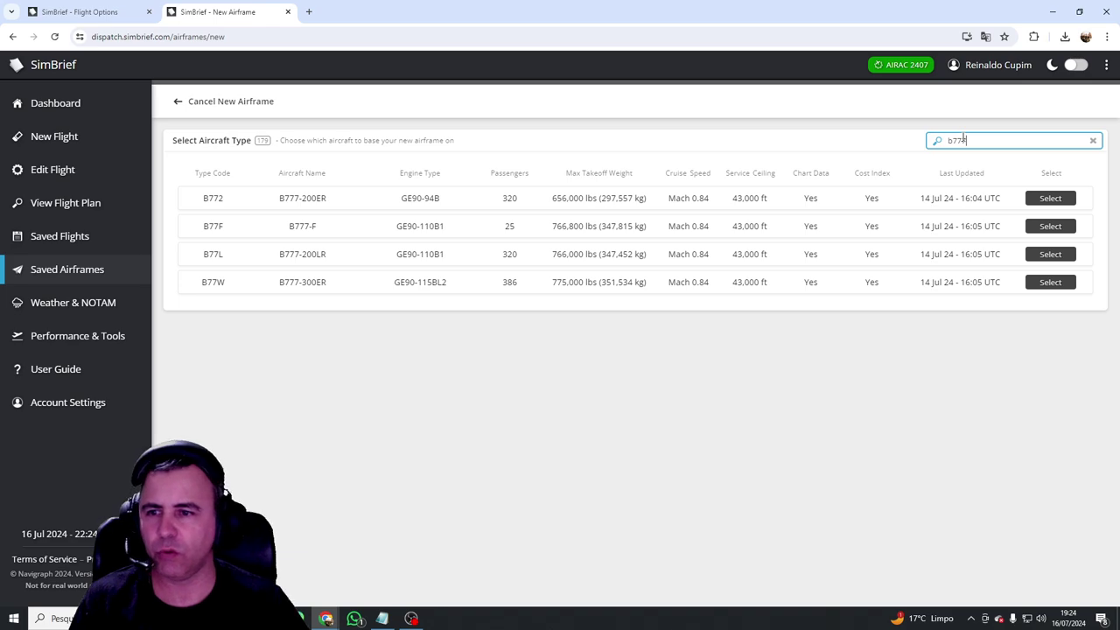
pyautogui.click(331, 201)
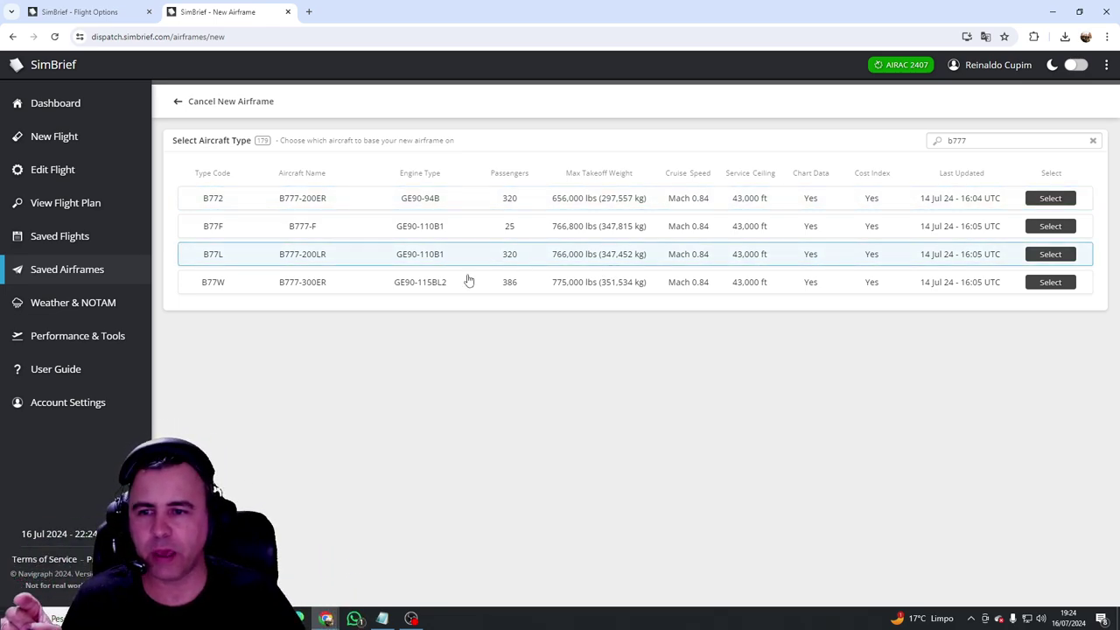
pyautogui.click(1050, 290)
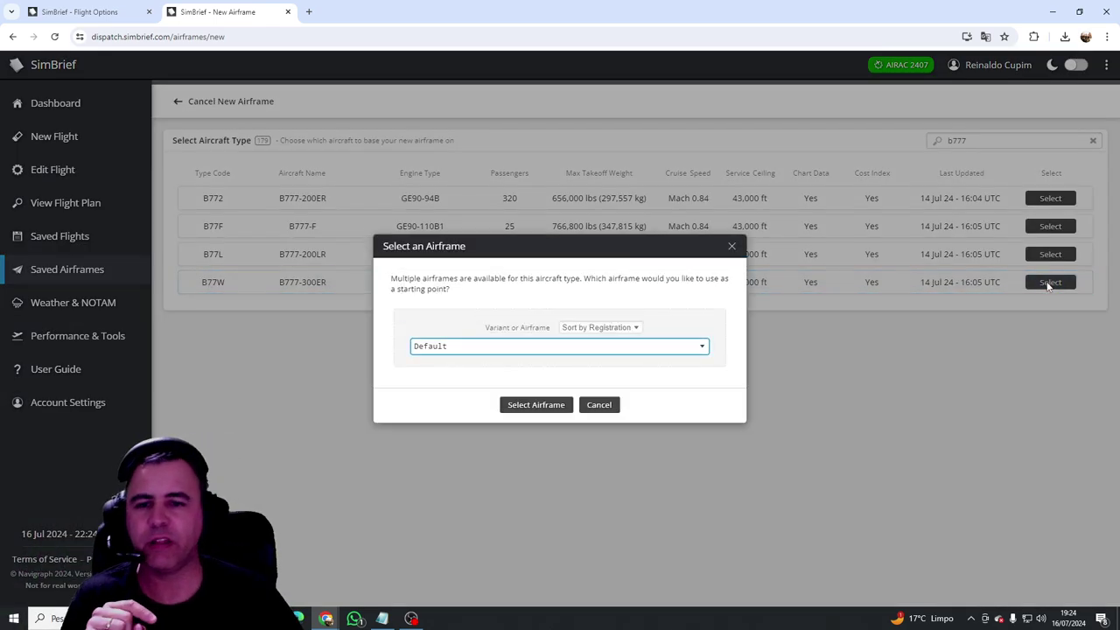
# Step: Keep Default as the starting airframe and create the new B77W airframe
pyautogui.click(635, 347)
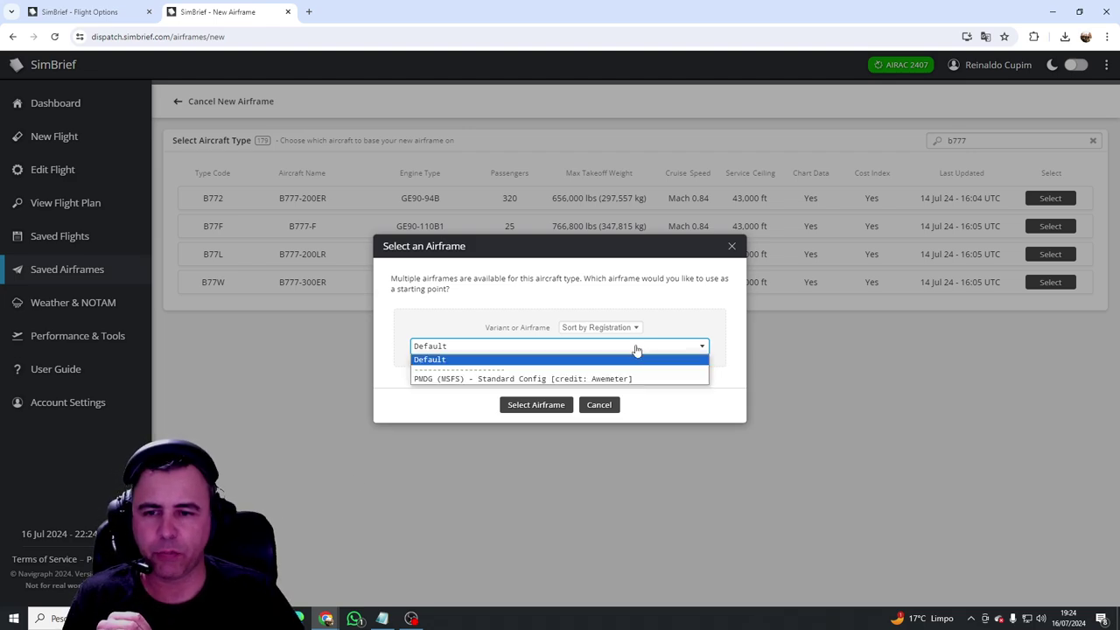
pyautogui.click(443, 360)
pyautogui.click(603, 350)
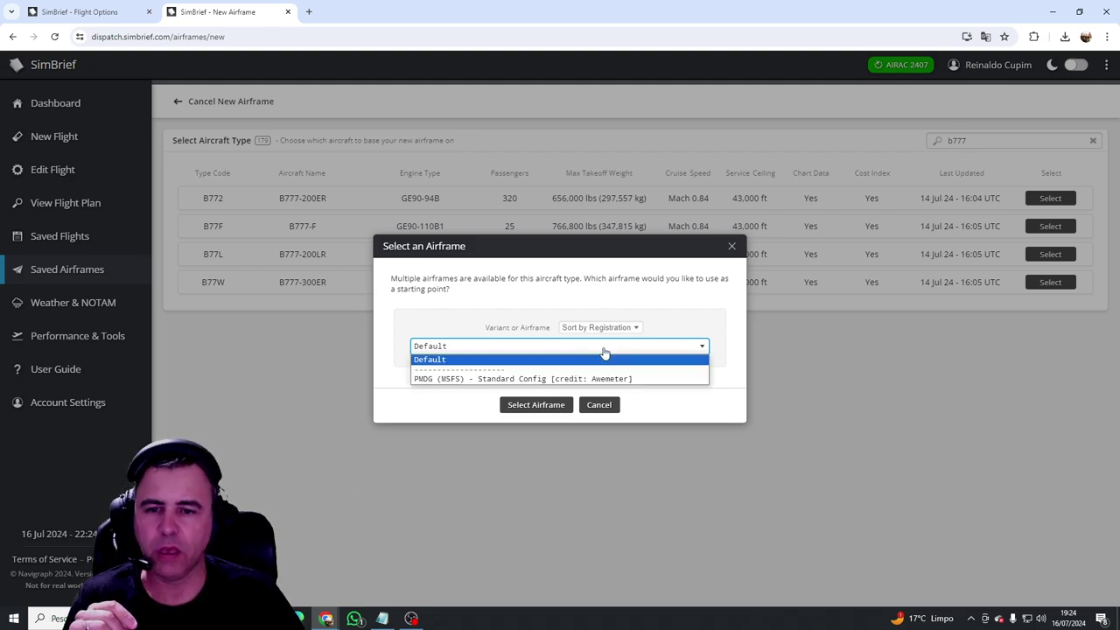
pyautogui.click(477, 380)
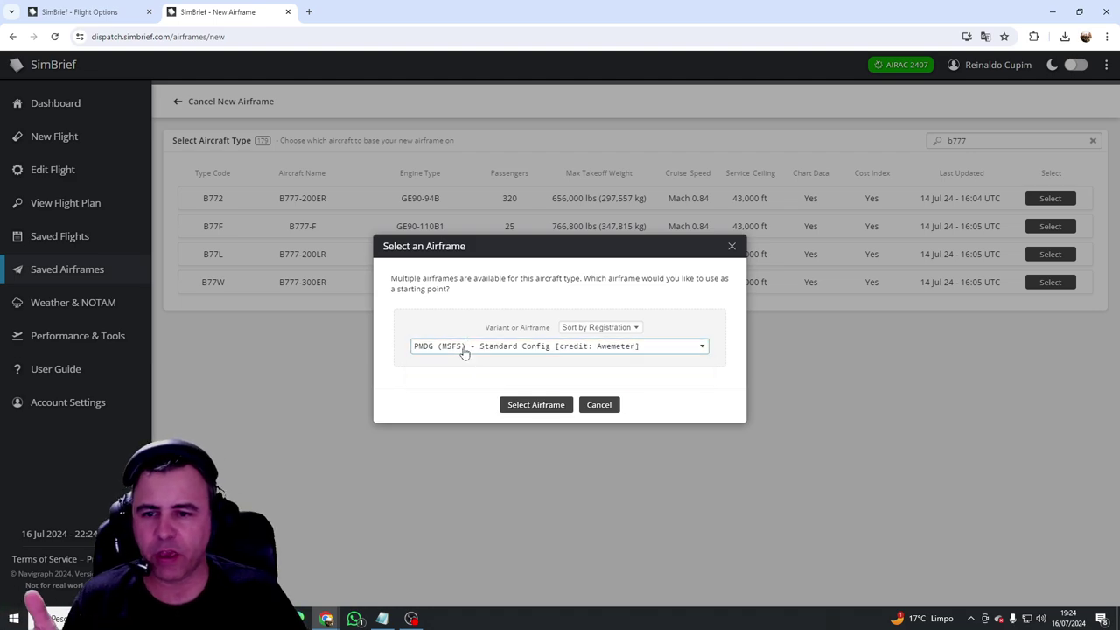
pyautogui.click(463, 349)
pyautogui.click(448, 360)
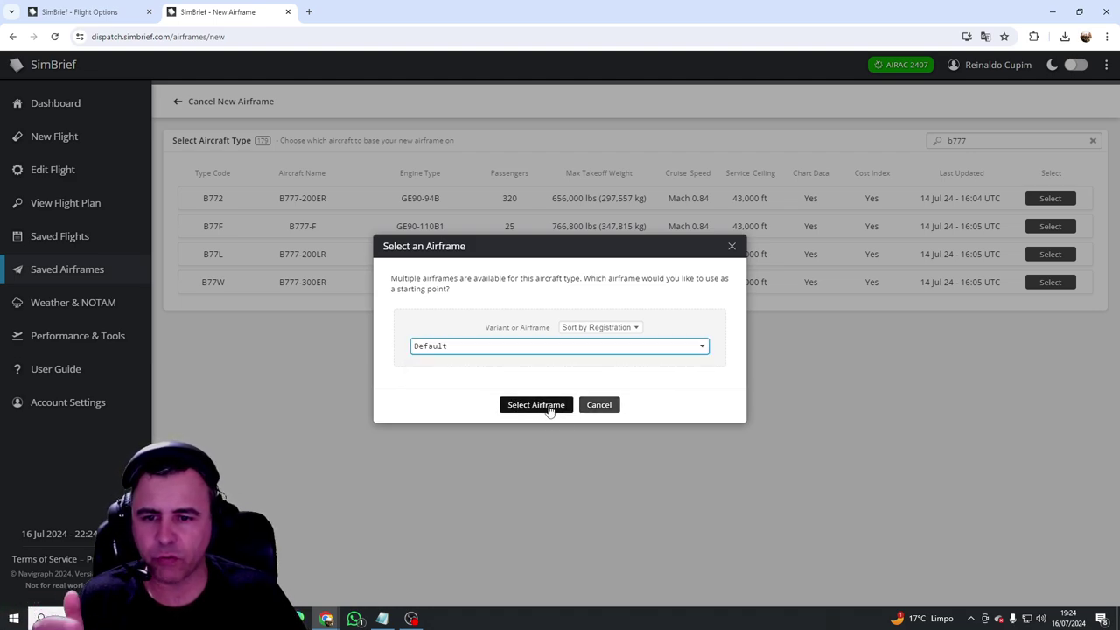
pyautogui.click(517, 404)
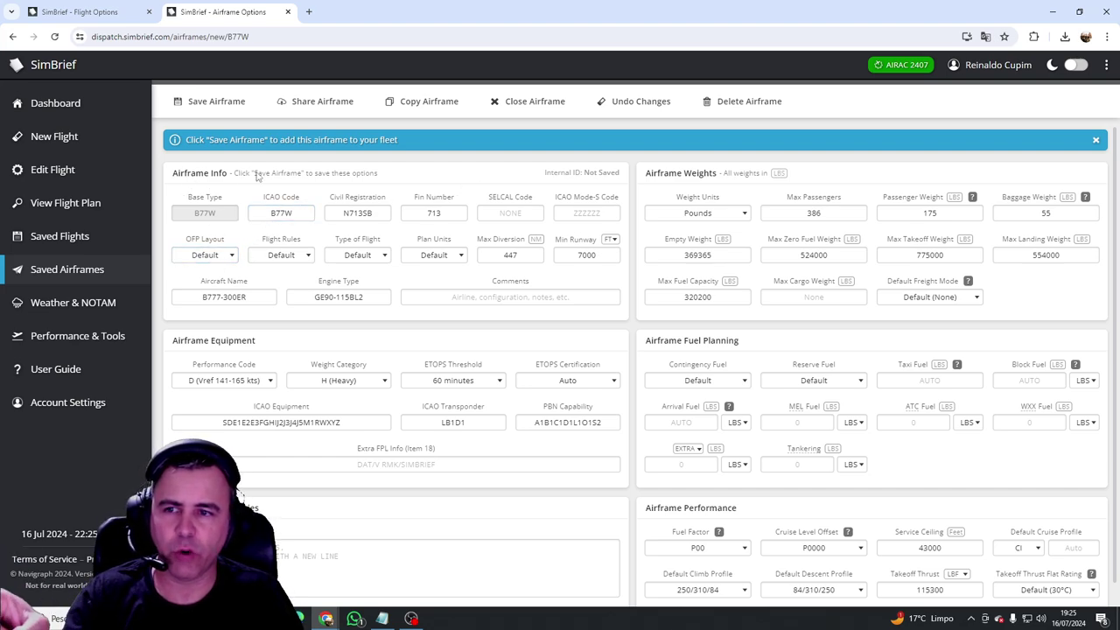
# Step: Set the airframe's plan units to Pounds and flight rules to IFR
pyautogui.click(446, 255)
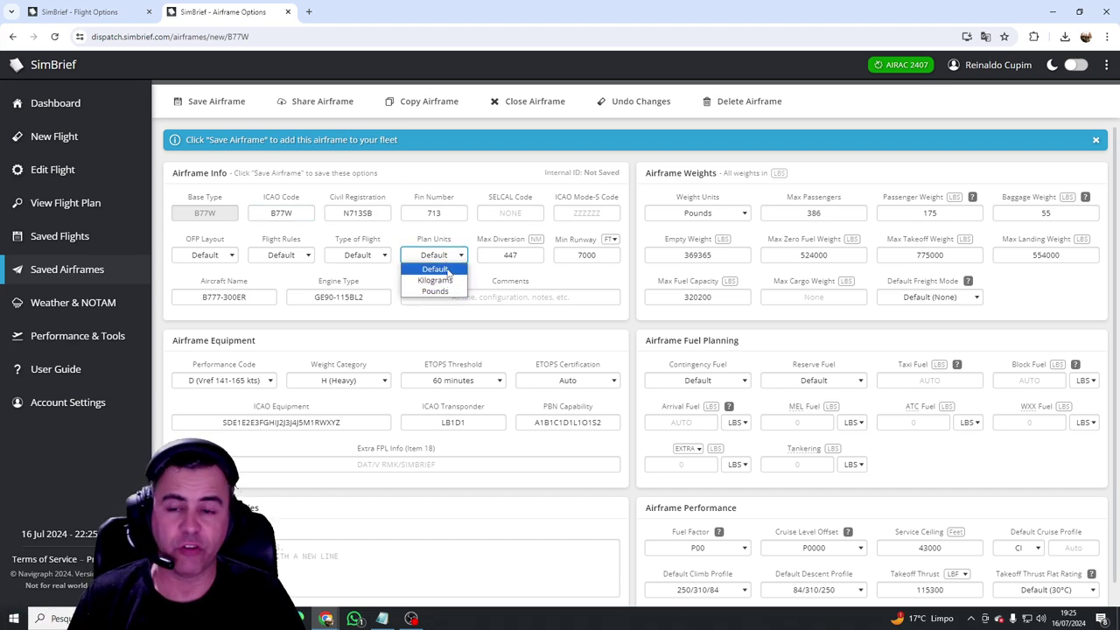
pyautogui.click(443, 292)
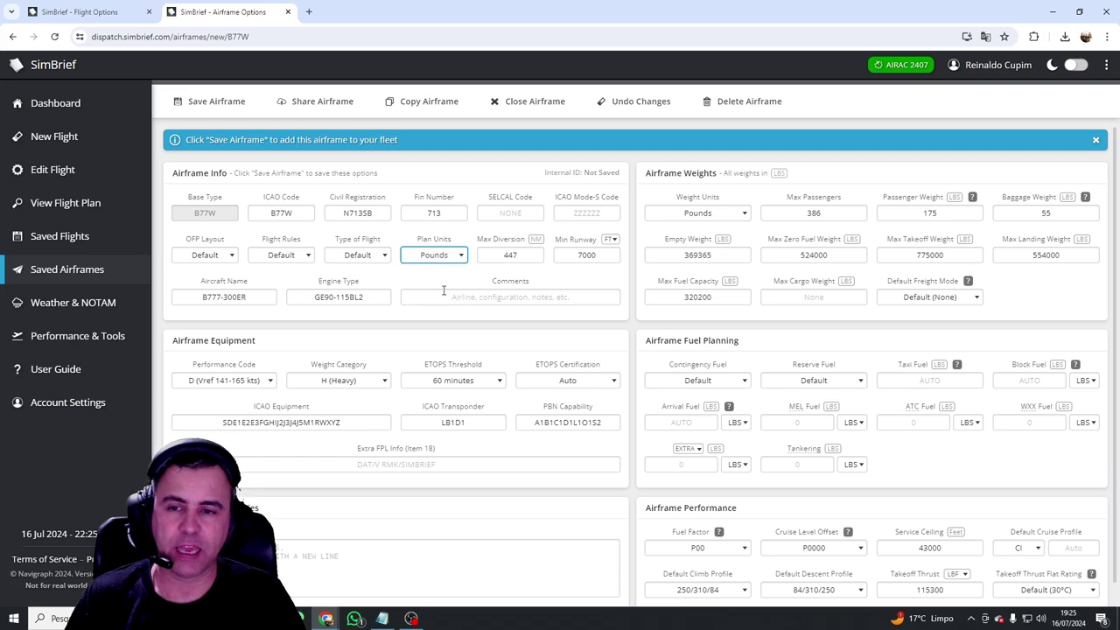
pyautogui.click(455, 255)
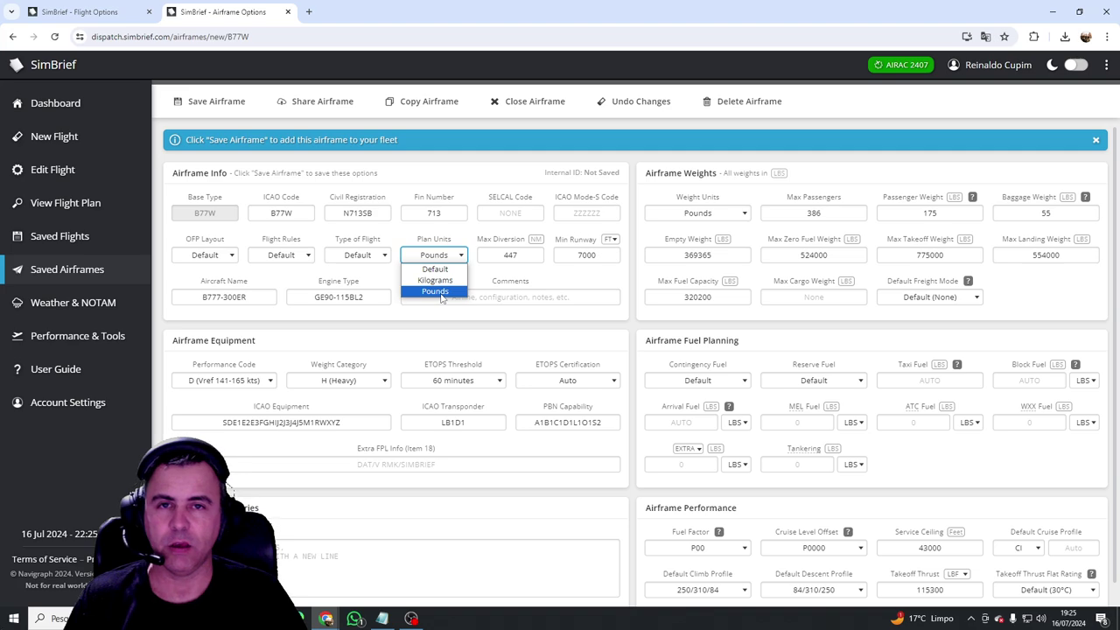
pyautogui.click(448, 291)
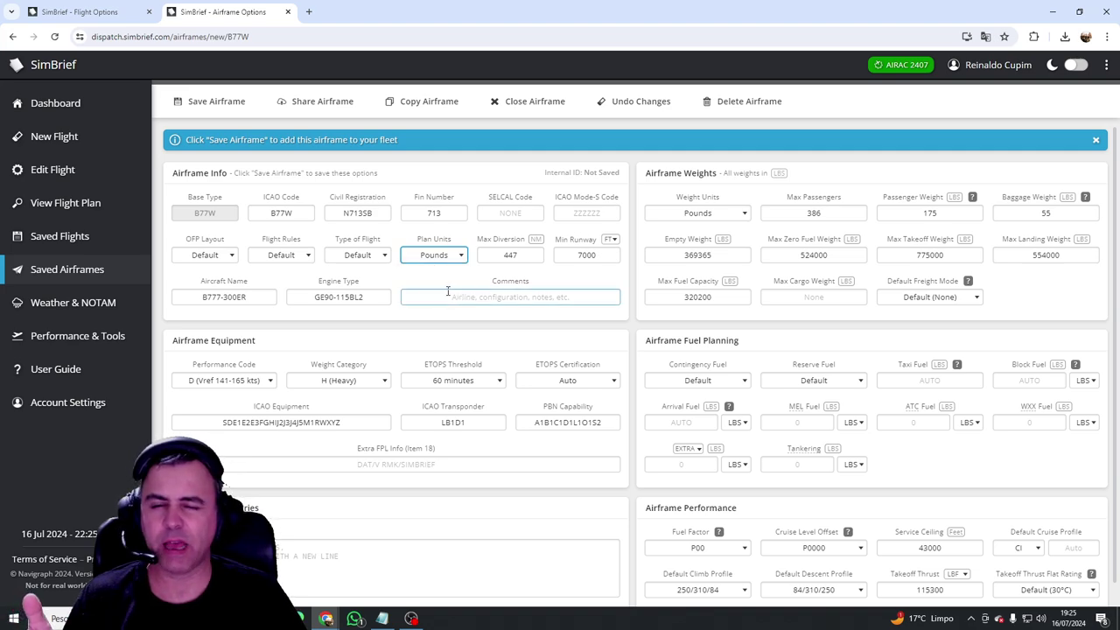
pyautogui.click(308, 256)
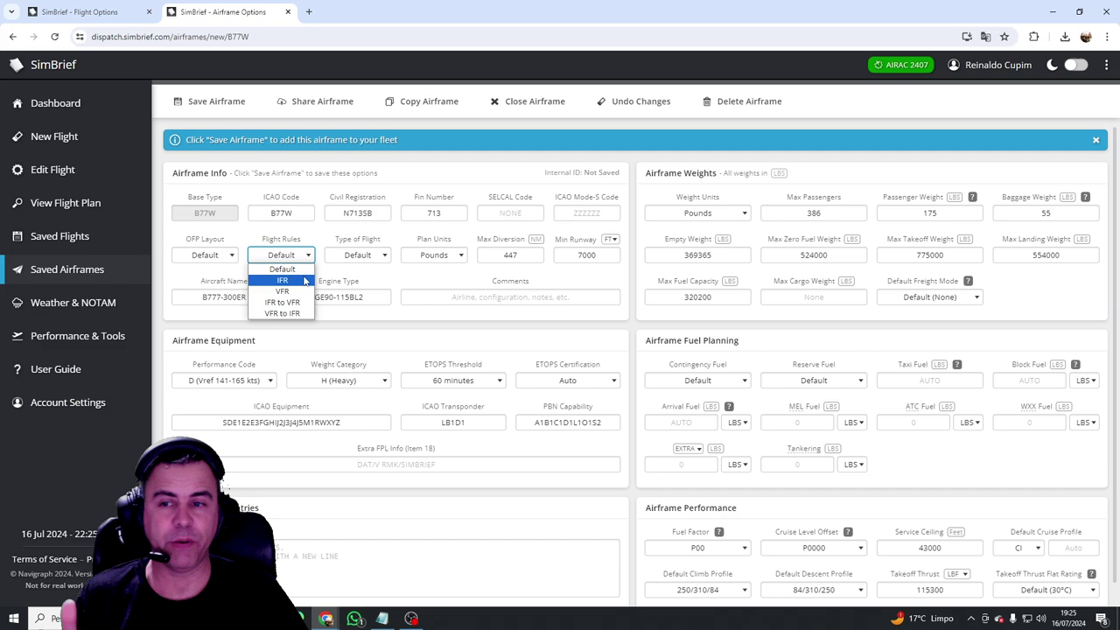
pyautogui.click(302, 280)
# Step: Browse the OFP Layout options and leave the layout at Default
pyautogui.click(225, 254)
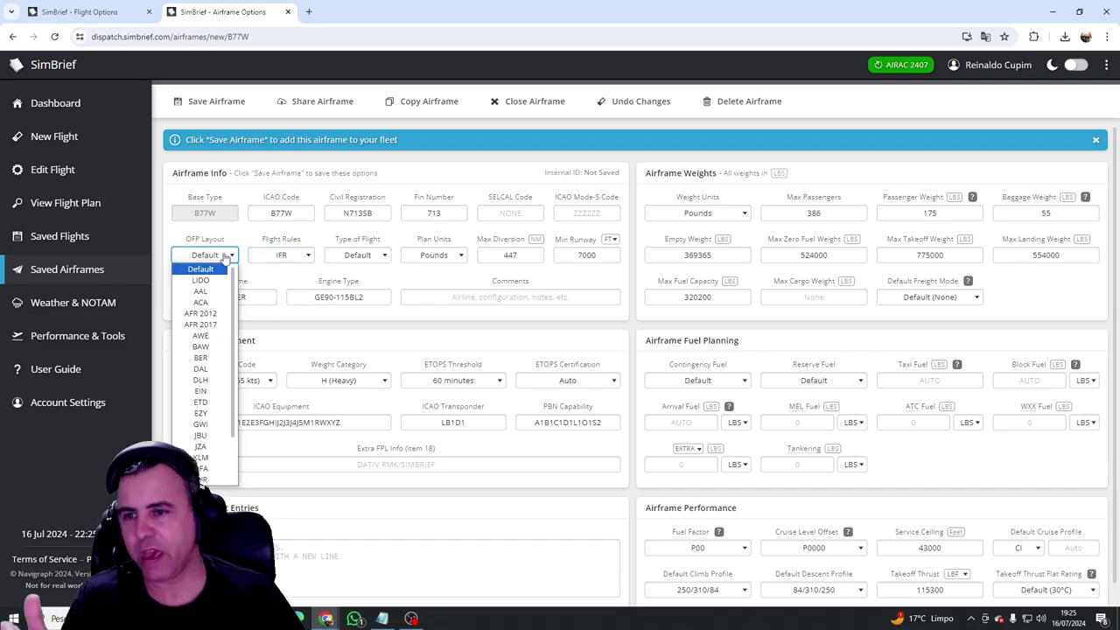
pyautogui.scroll(-1, 236, 308)
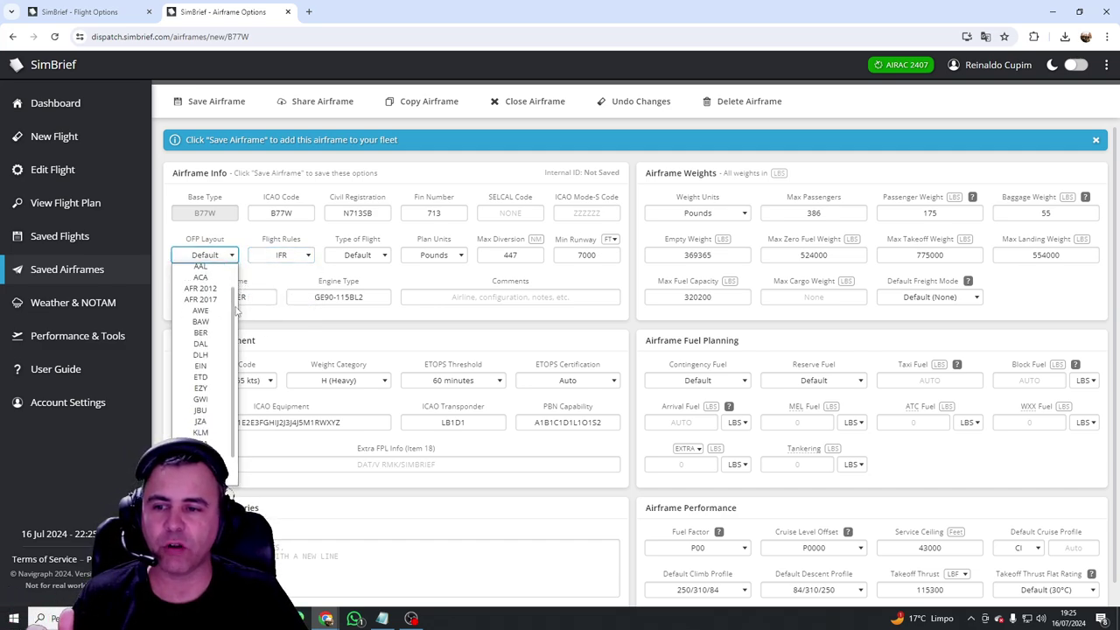
pyautogui.scroll(-1, 236, 329)
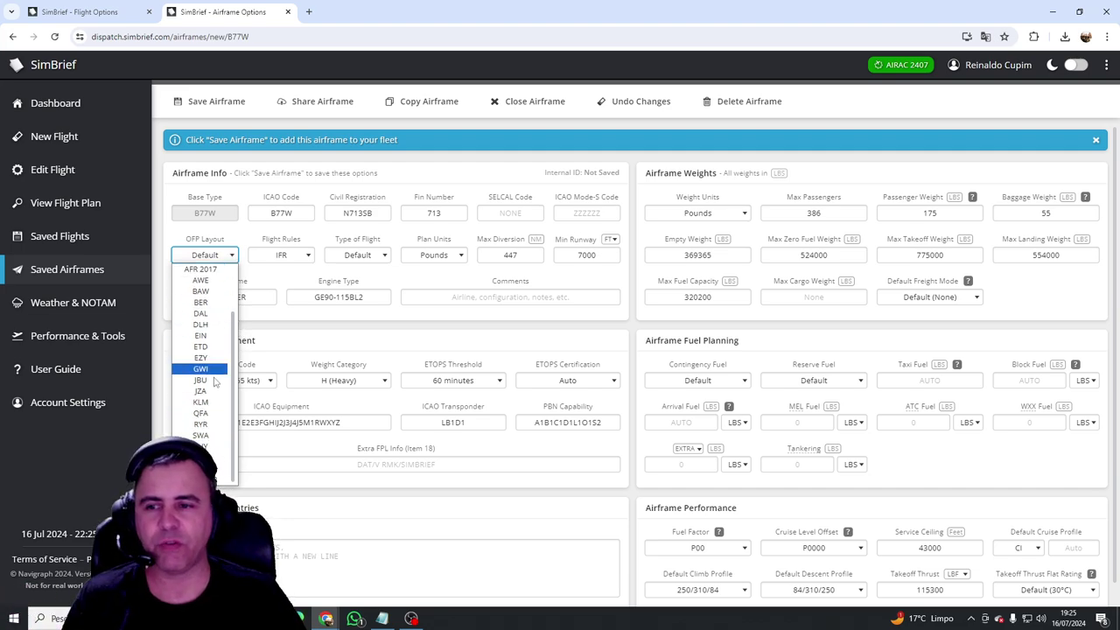
pyautogui.scroll(2, 216, 381)
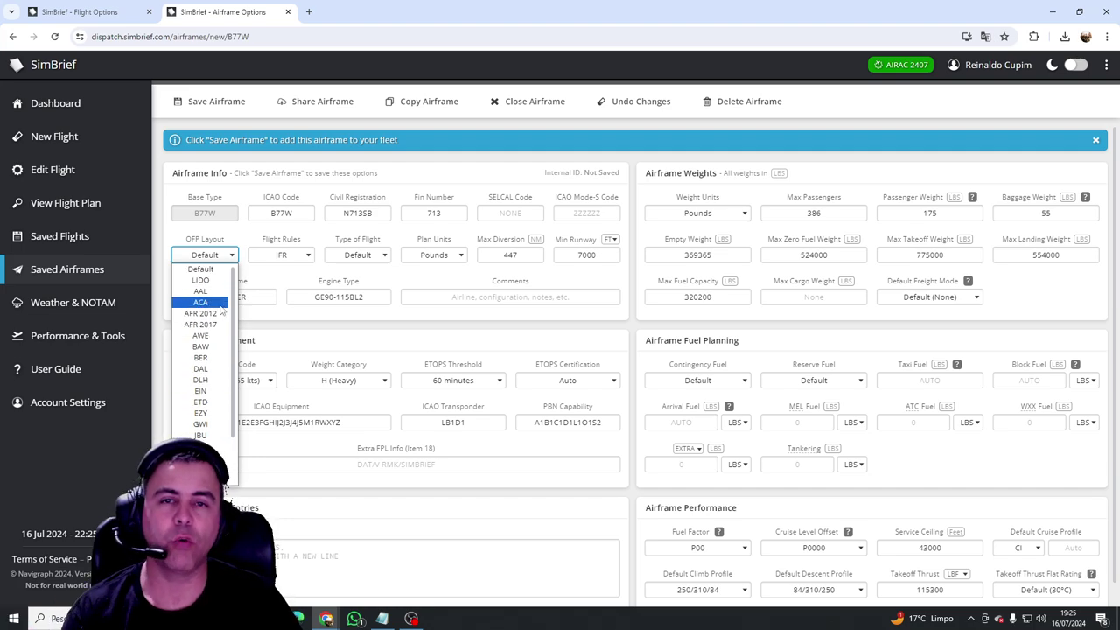
pyautogui.moveTo(234, 300); pyautogui.dragTo(234, 363)
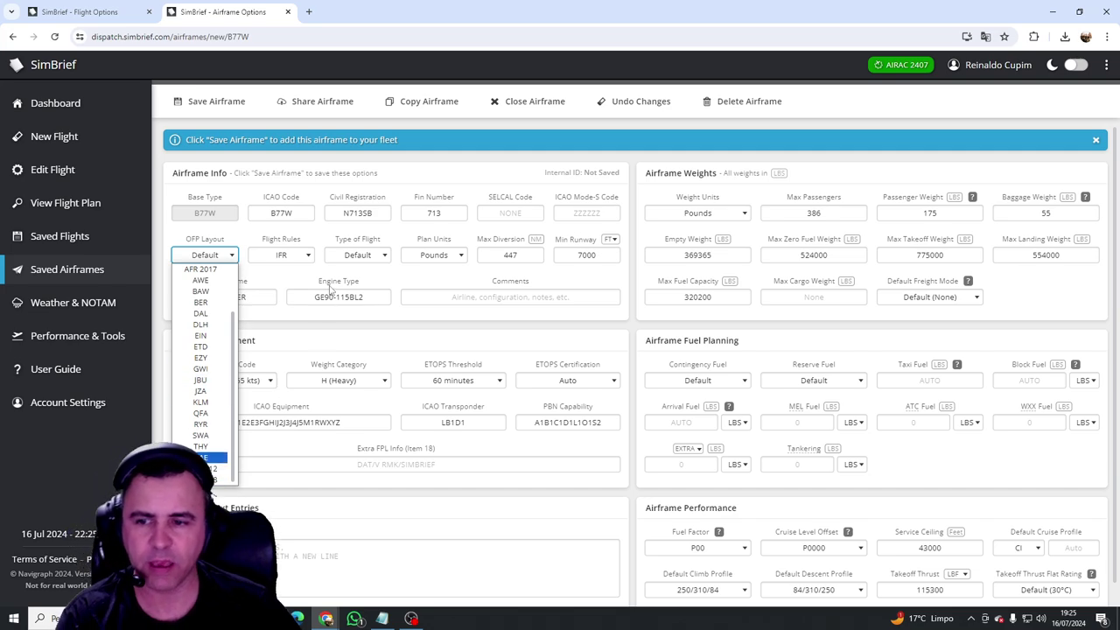
pyautogui.click(380, 280)
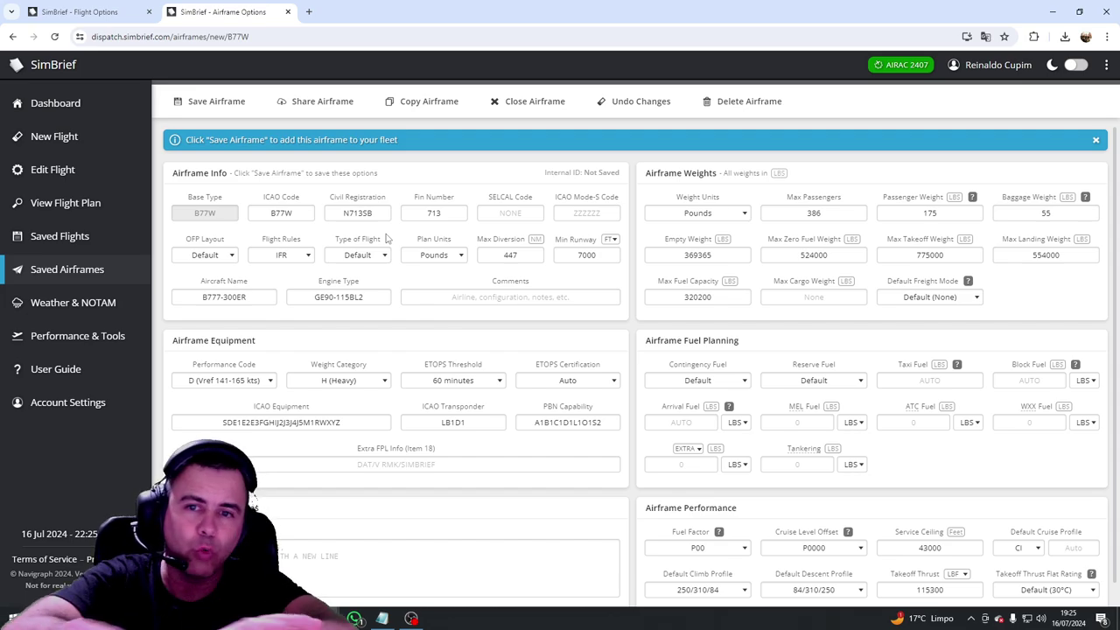
pyautogui.scroll(-1, 551, 429)
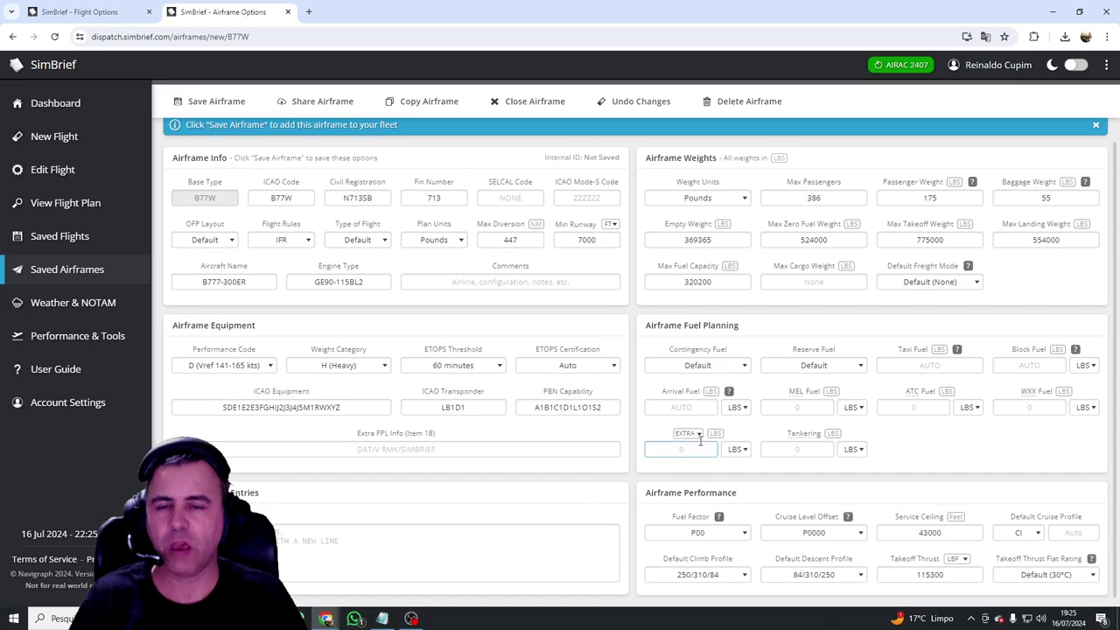
pyautogui.scroll(1, 674, 450)
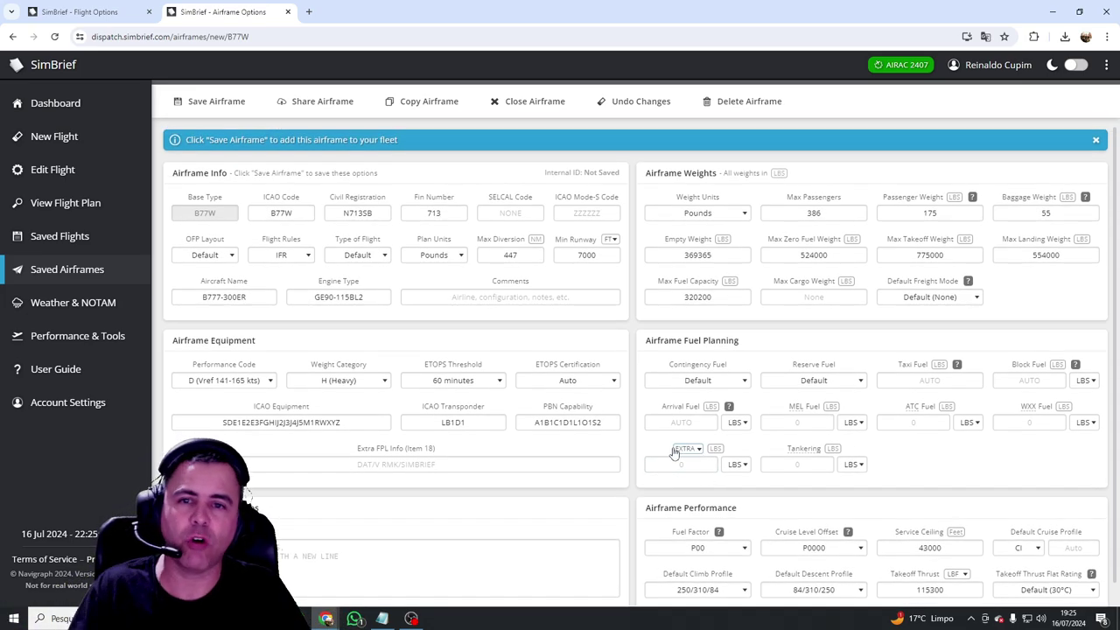
# Step: Select the airframe's share link, then delete the unsaved B77W airframe
pyautogui.click(318, 102)
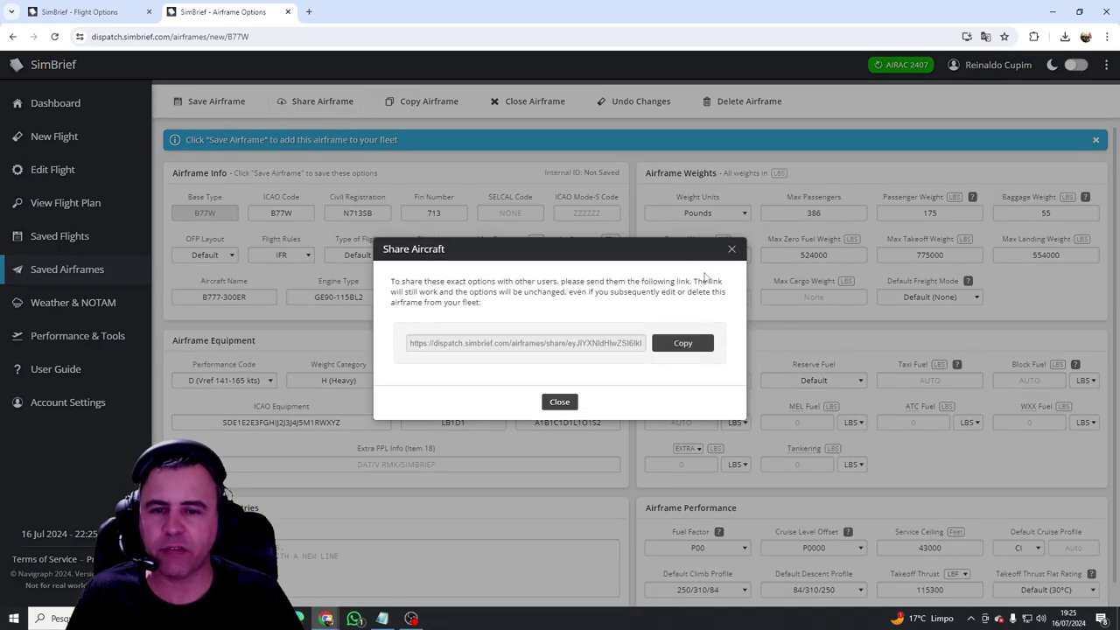
pyautogui.click(732, 249)
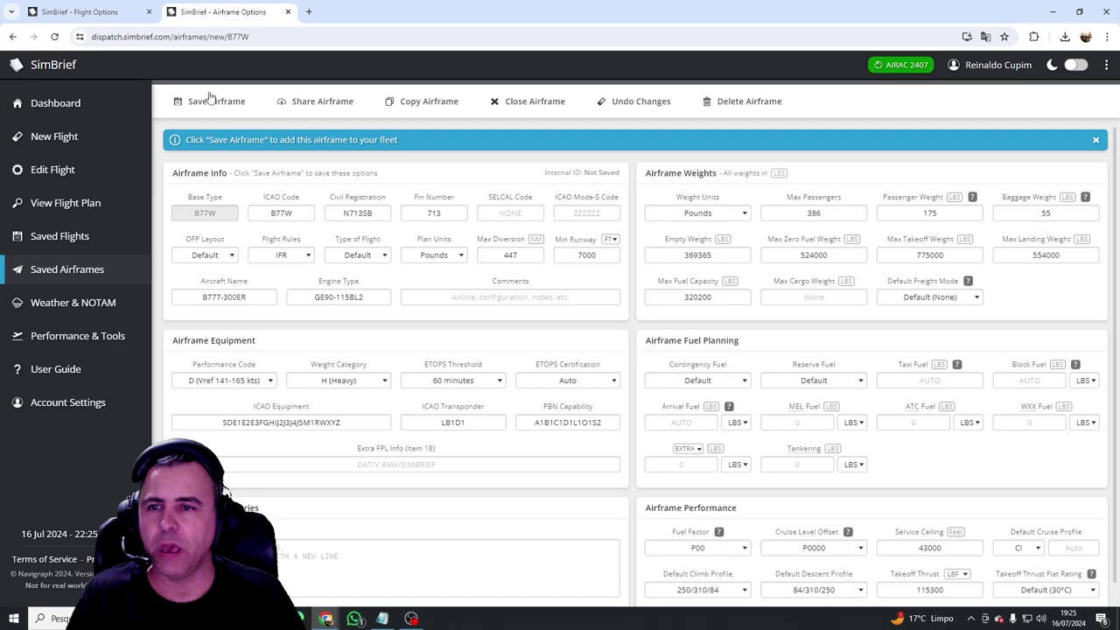
pyautogui.click(313, 100)
pyautogui.moveTo(417, 343); pyautogui.dragTo(623, 340)
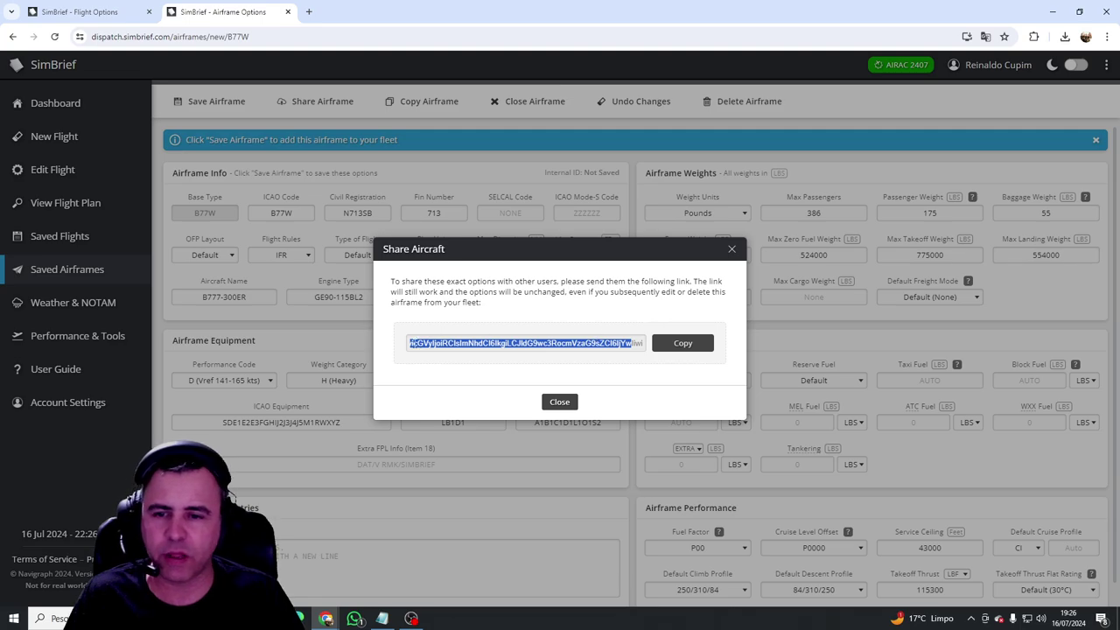
pyautogui.click(732, 250)
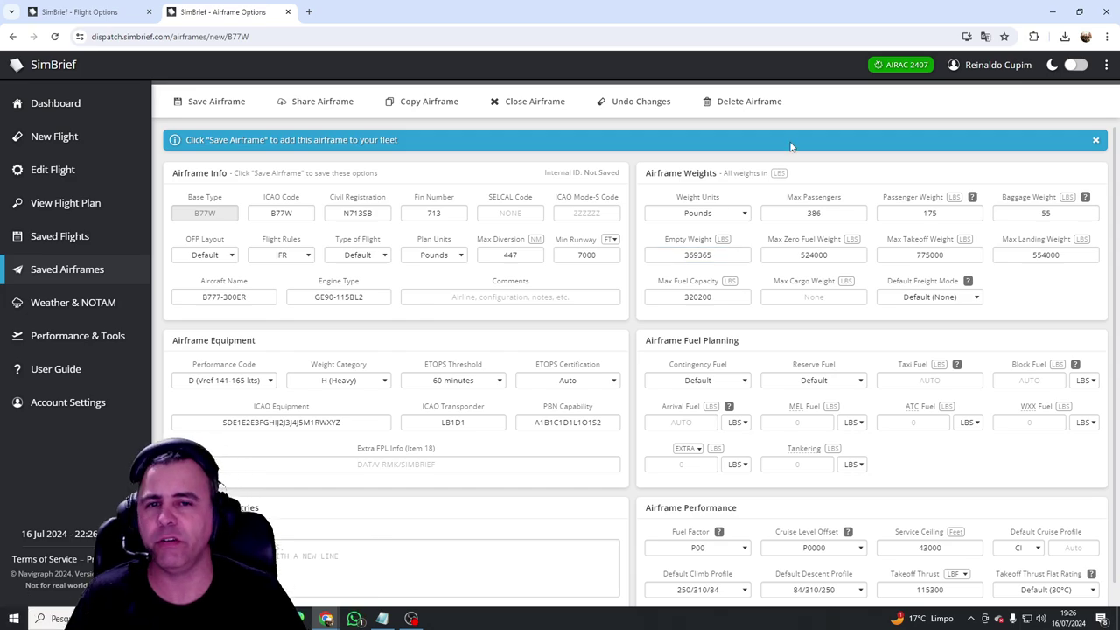
pyautogui.click(746, 104)
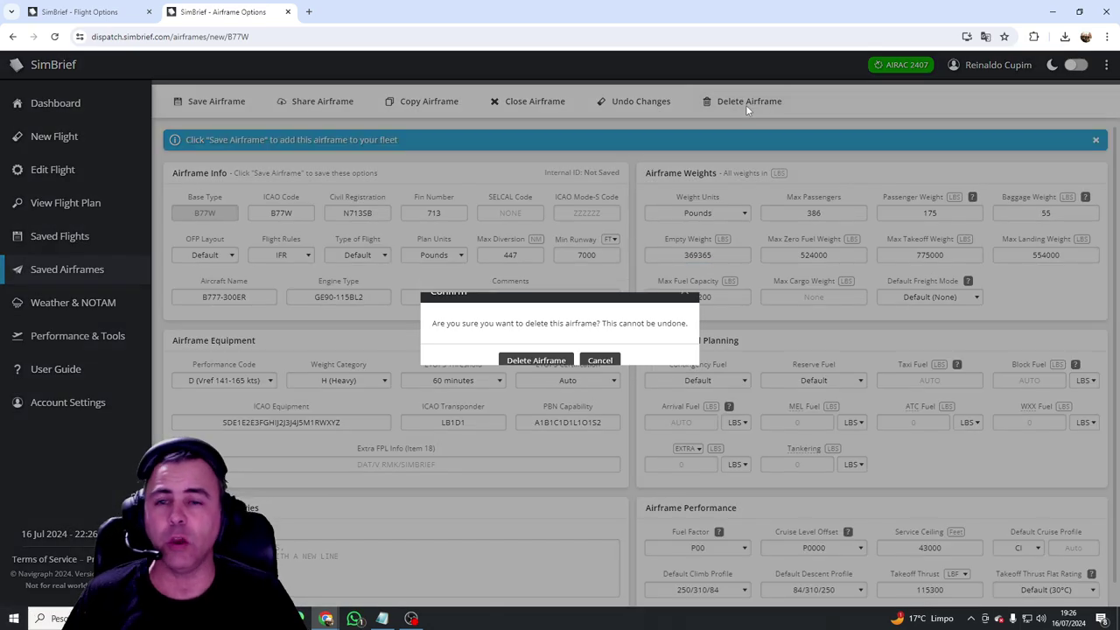
pyautogui.click(536, 361)
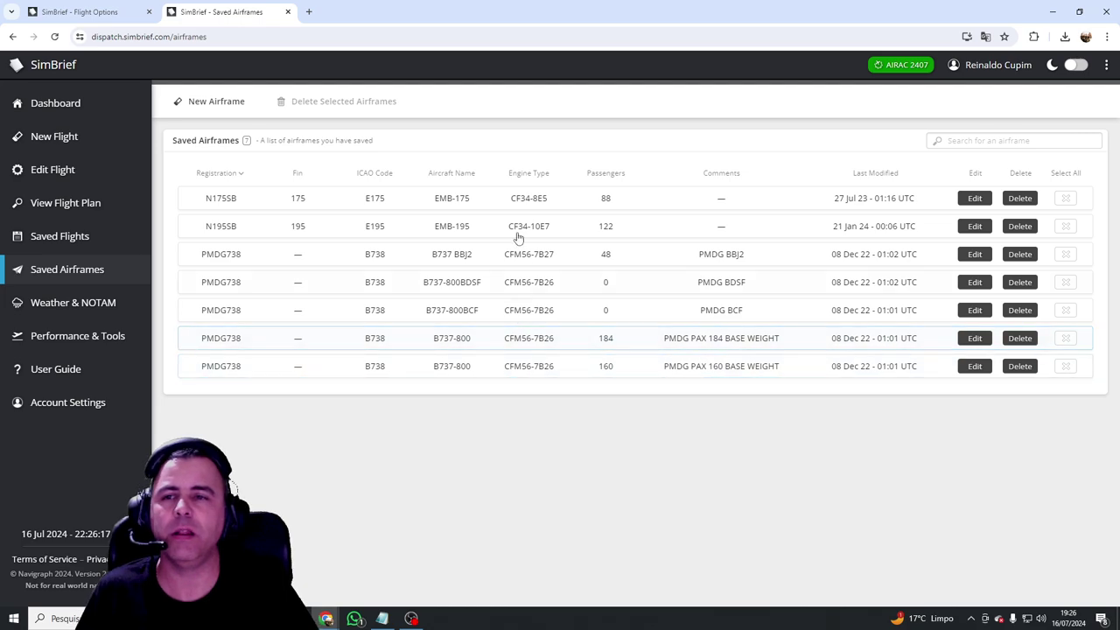
# Step: Load flightsim.to in a new Chrome tab via the Flight Sim shortcut
pyautogui.click(308, 11)
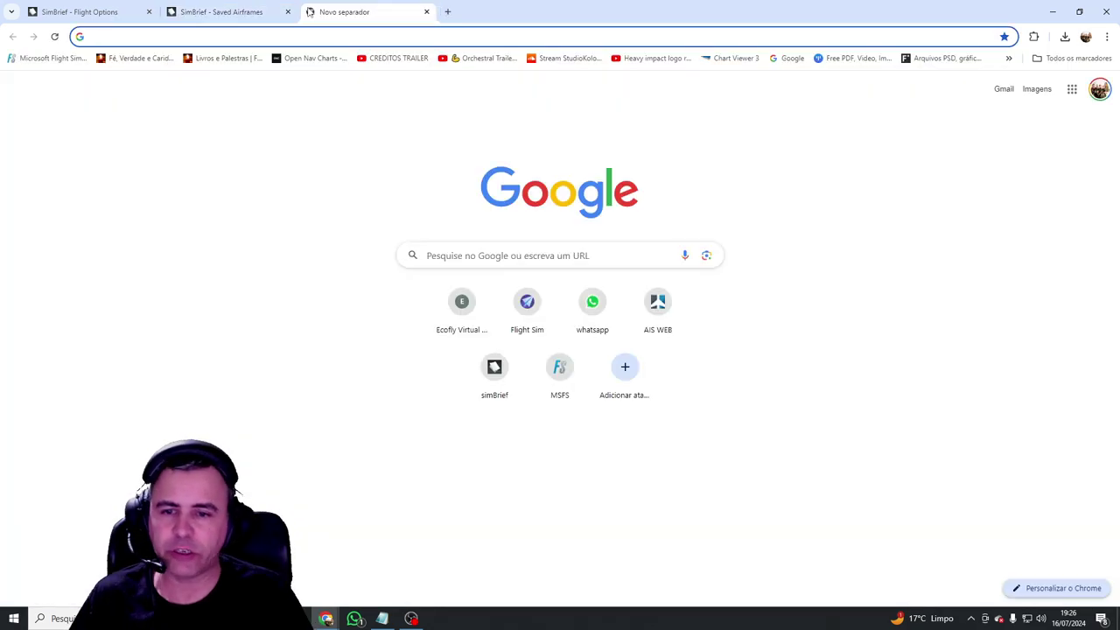
pyautogui.click(536, 319)
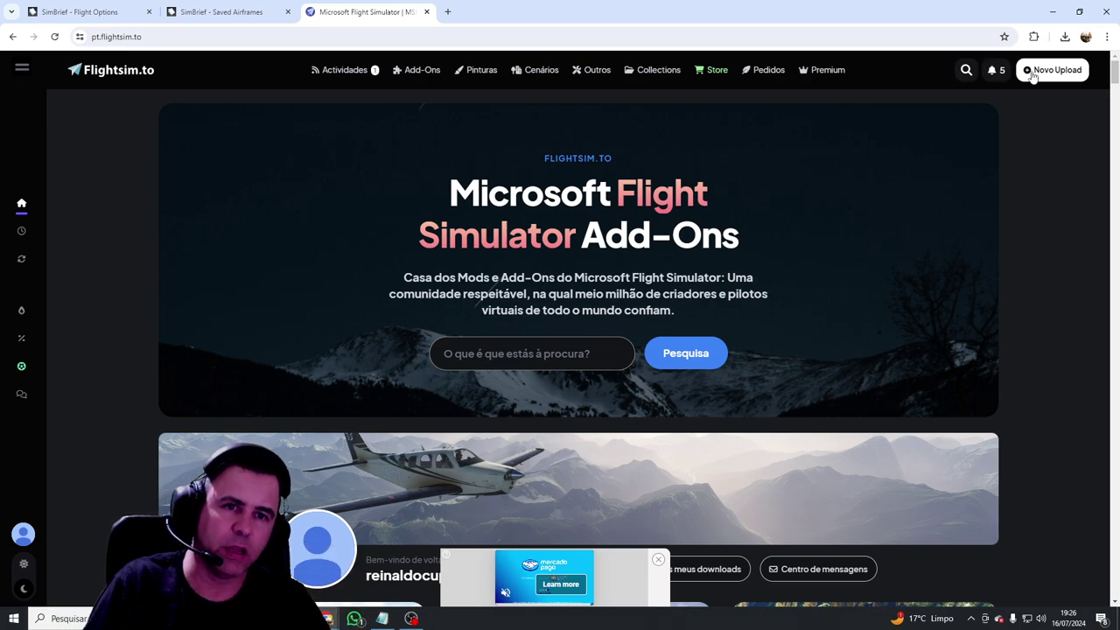
# Step: Switch Flightsim.to to the light theme and sign out of the account
pyautogui.click(995, 73)
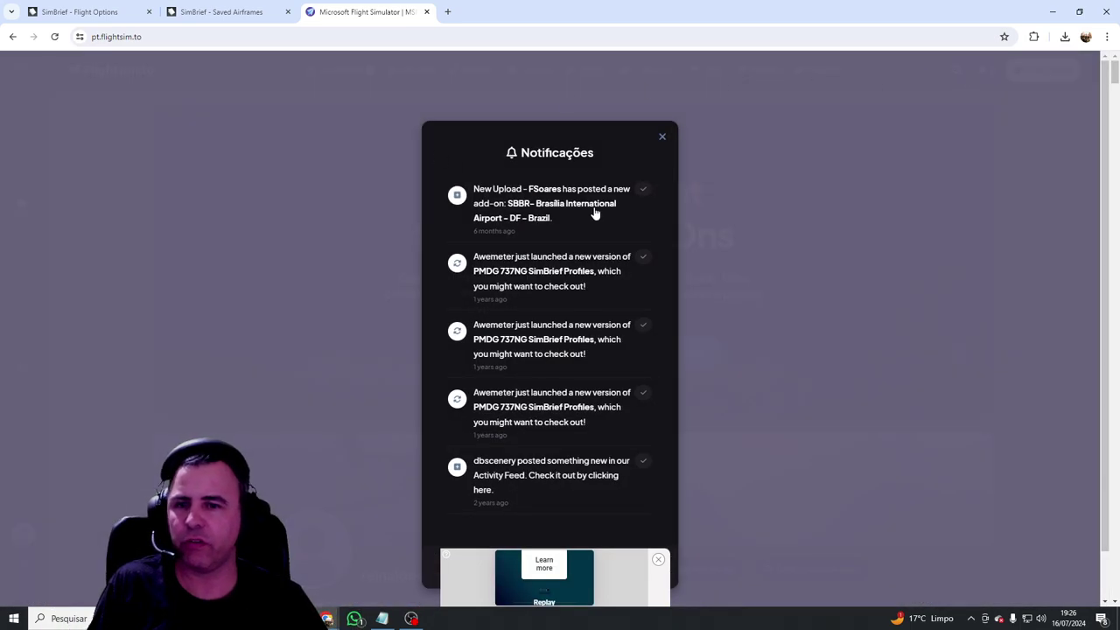
pyautogui.click(604, 115)
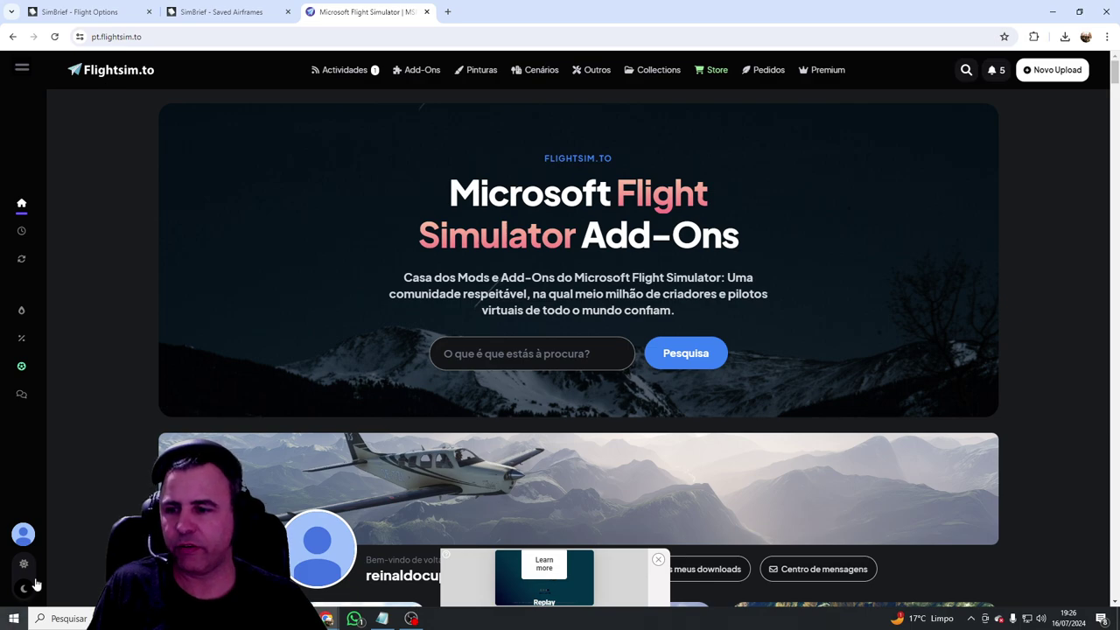
pyautogui.click(24, 533)
pyautogui.click(24, 564)
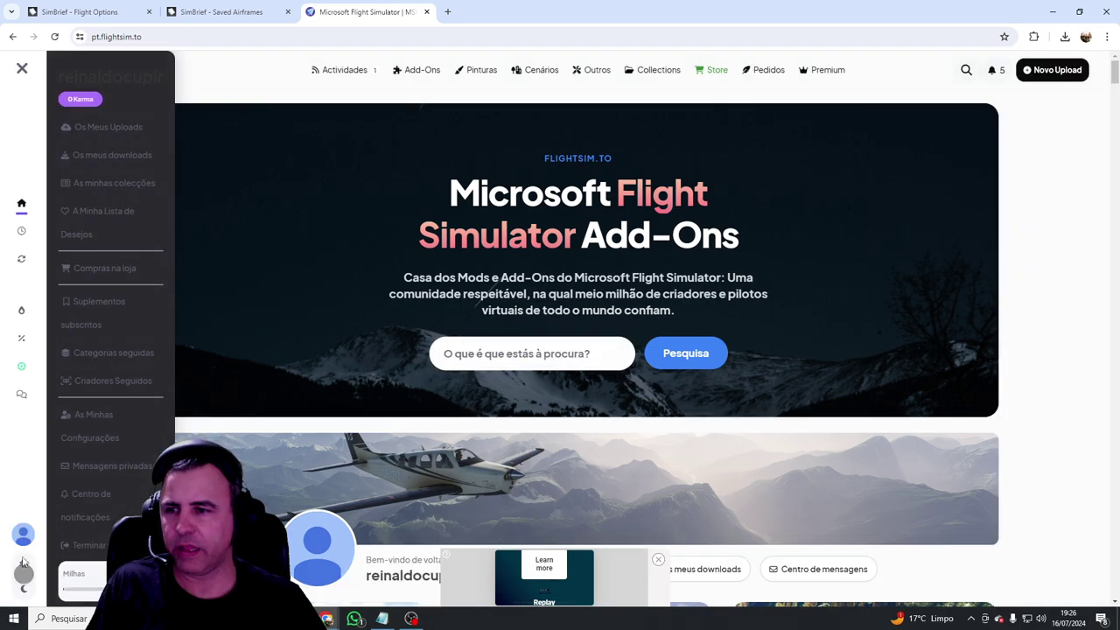
pyautogui.click(89, 545)
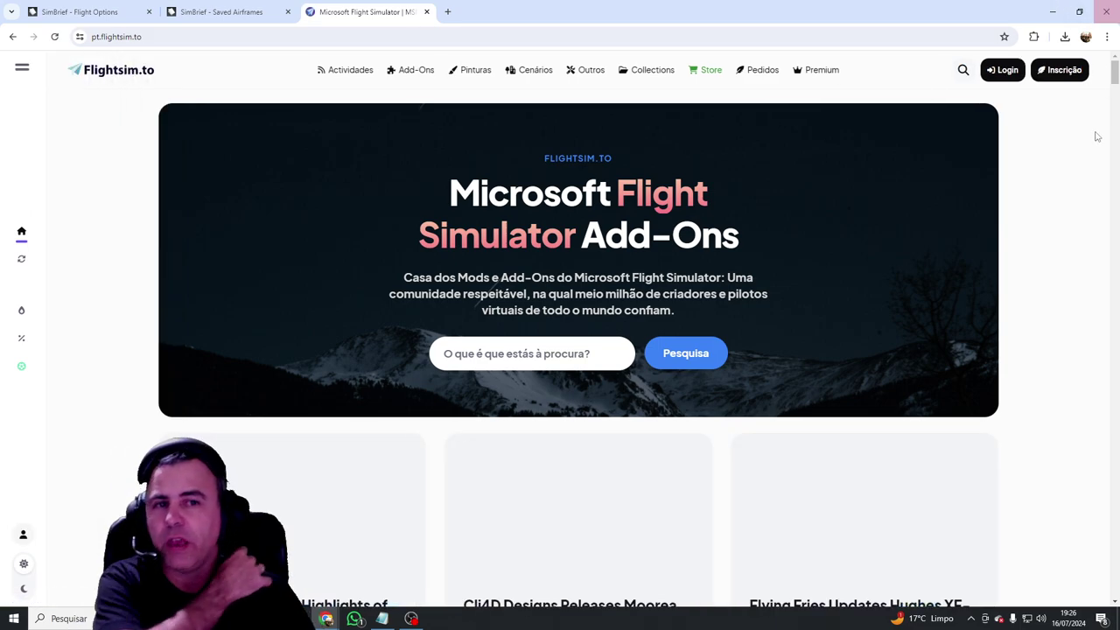
# Step: Look over the sign-up page and login form, then return to SimBrief's saved airframes
pyautogui.click(1064, 77)
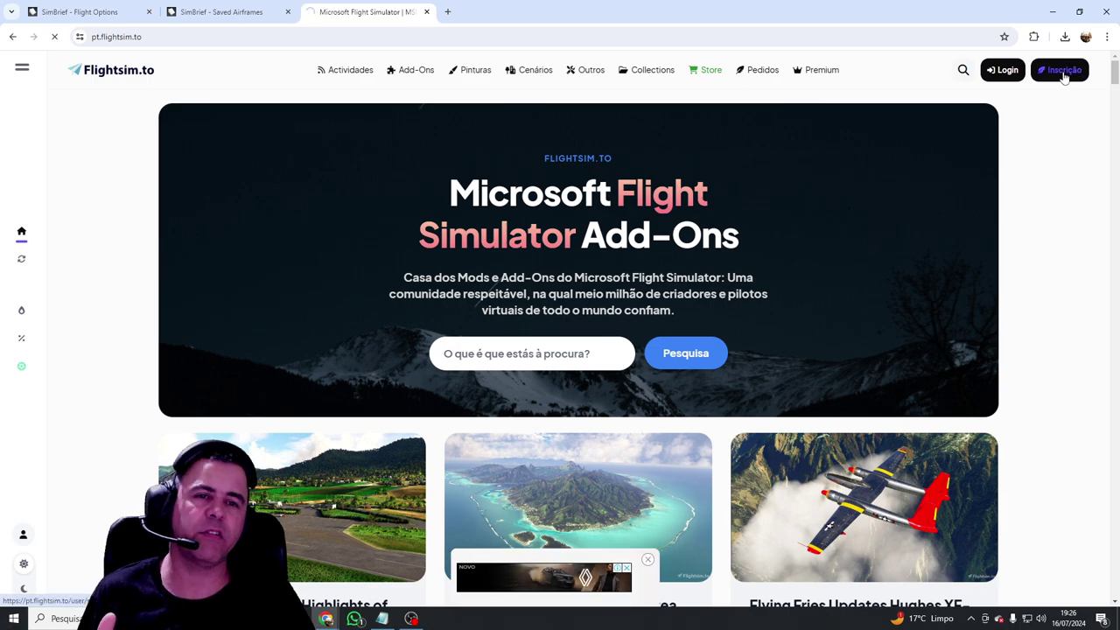
pyautogui.scroll(-2, 565, 403)
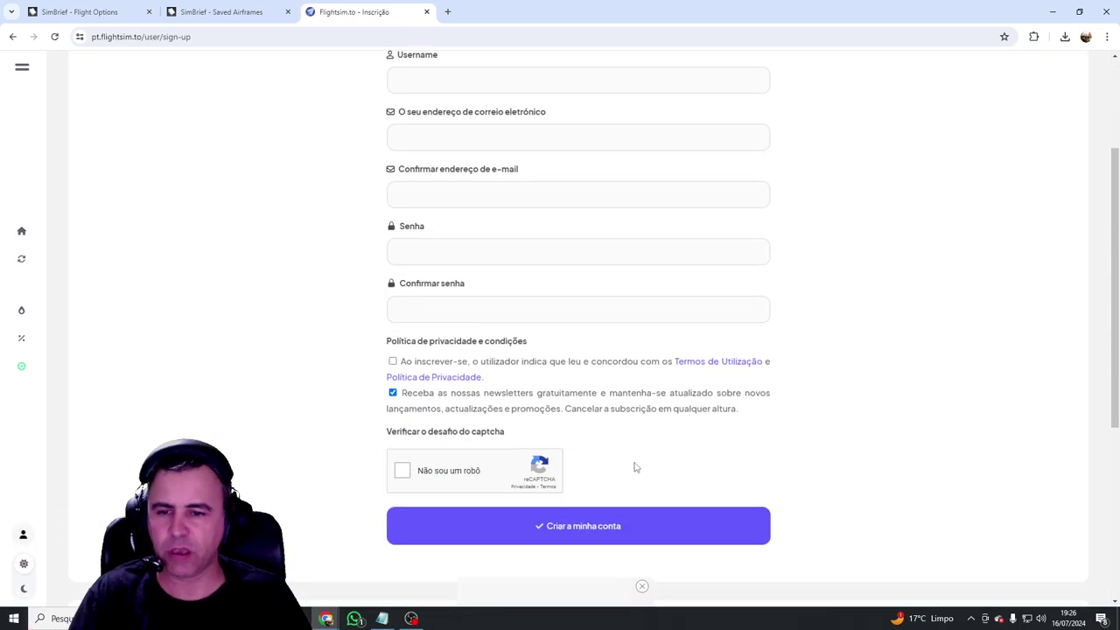
pyautogui.scroll(2, 962, 240)
pyautogui.scroll(-1, 902, 238)
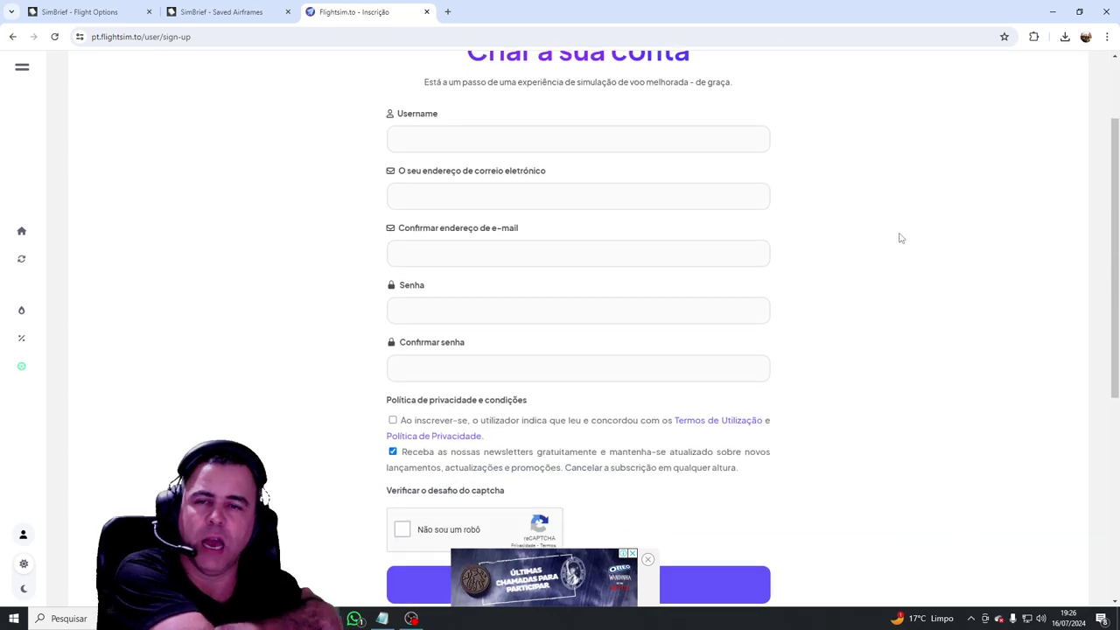
pyautogui.scroll(2, 902, 238)
pyautogui.click(998, 74)
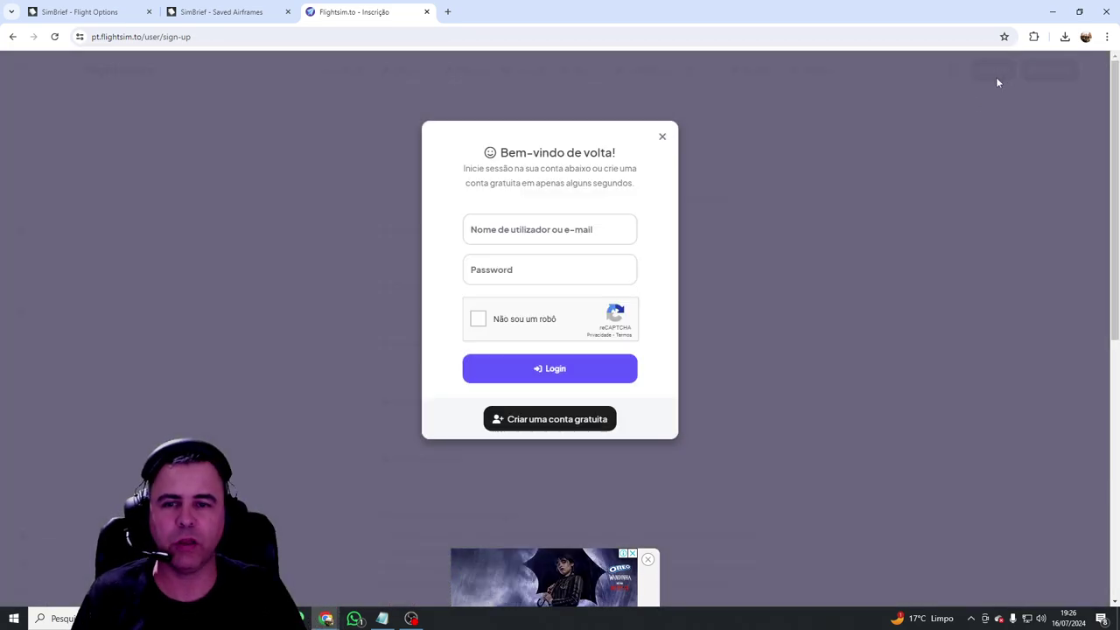
pyautogui.click(537, 228)
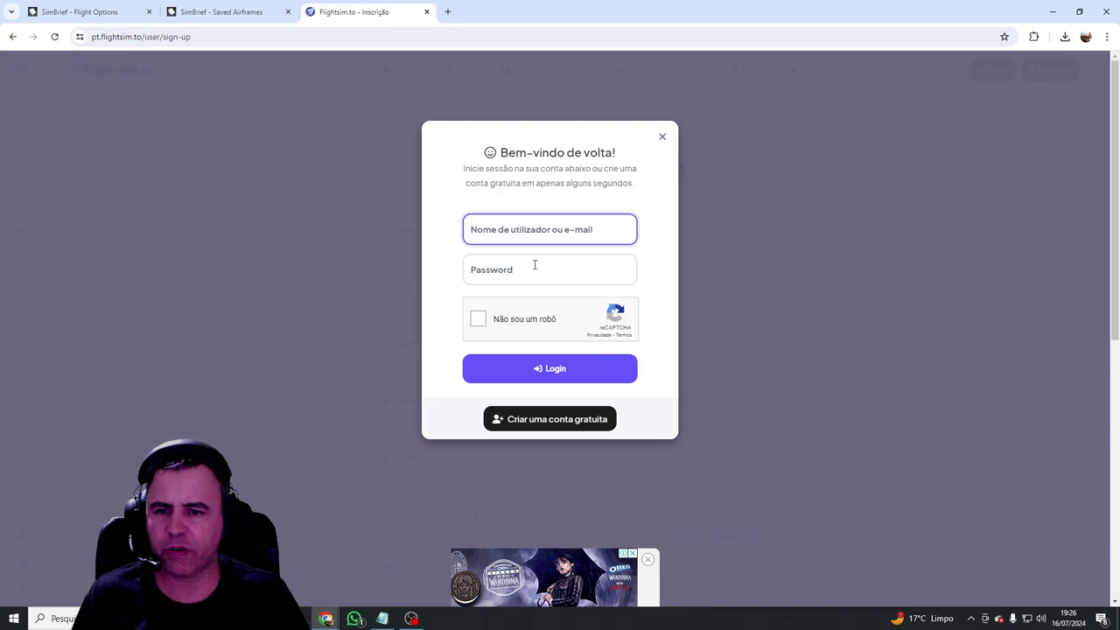
pyautogui.click(663, 138)
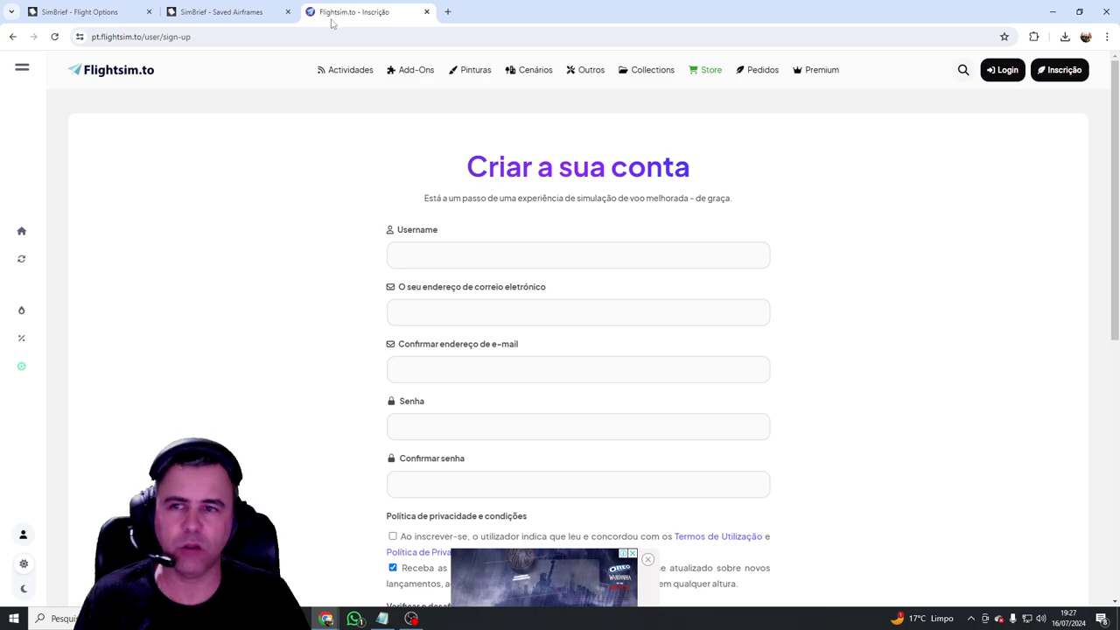
pyautogui.click(221, 12)
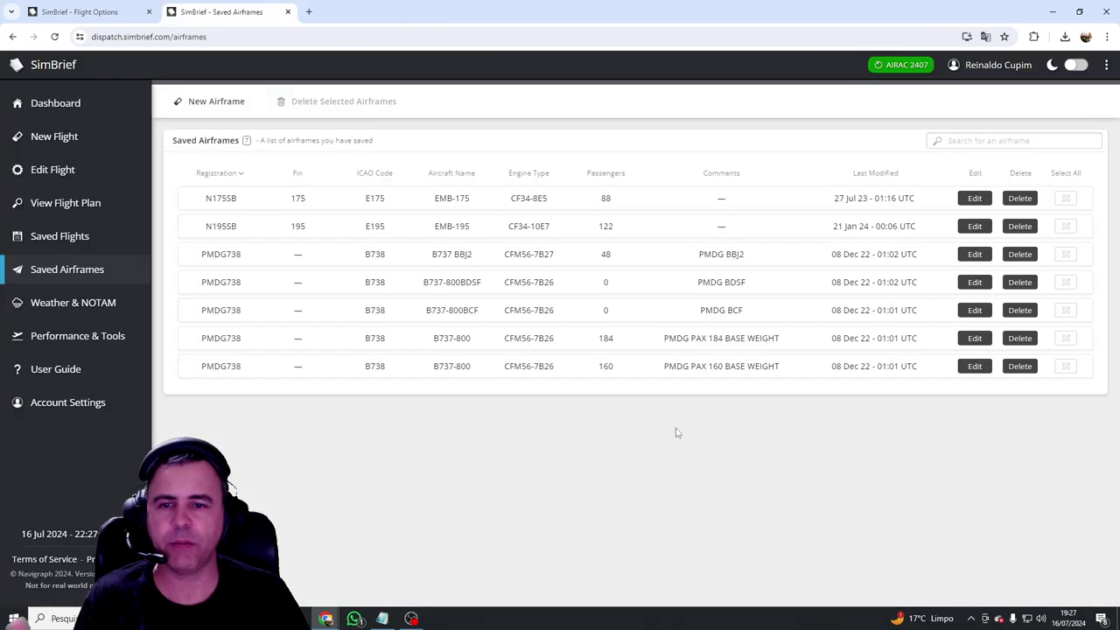
# Step: Leave SimBrief's saved airframes list to bring back the Flightsim.to home page
pyautogui.click(243, 492)
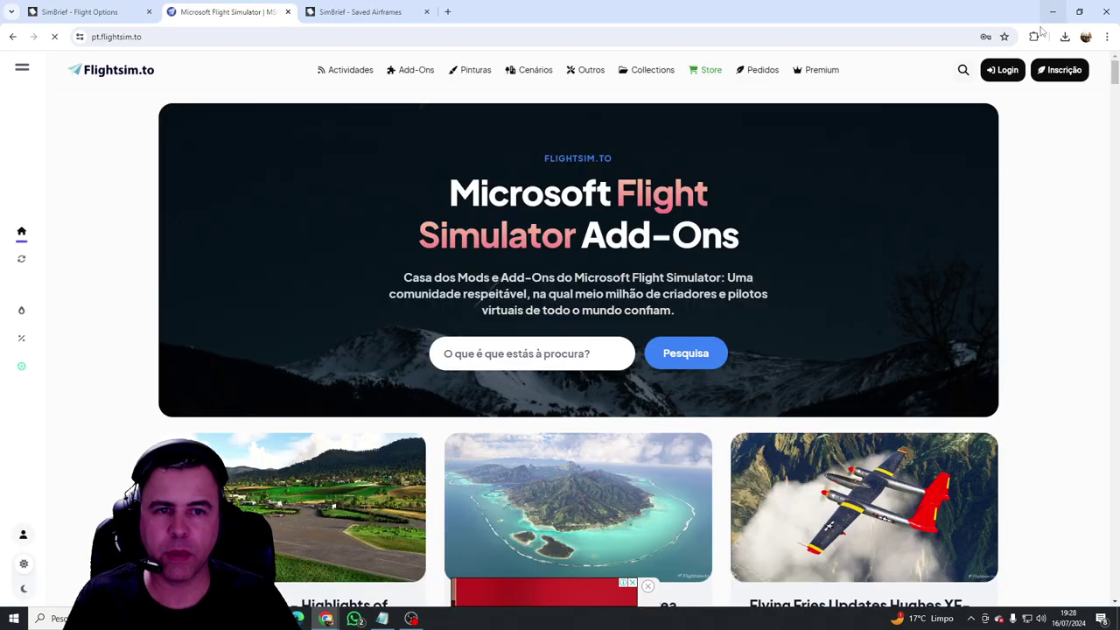
# Step: Try signing in to Flightsim.to with the saved credentials and the reCAPTCHA check
pyautogui.click(995, 68)
pyautogui.click(555, 271)
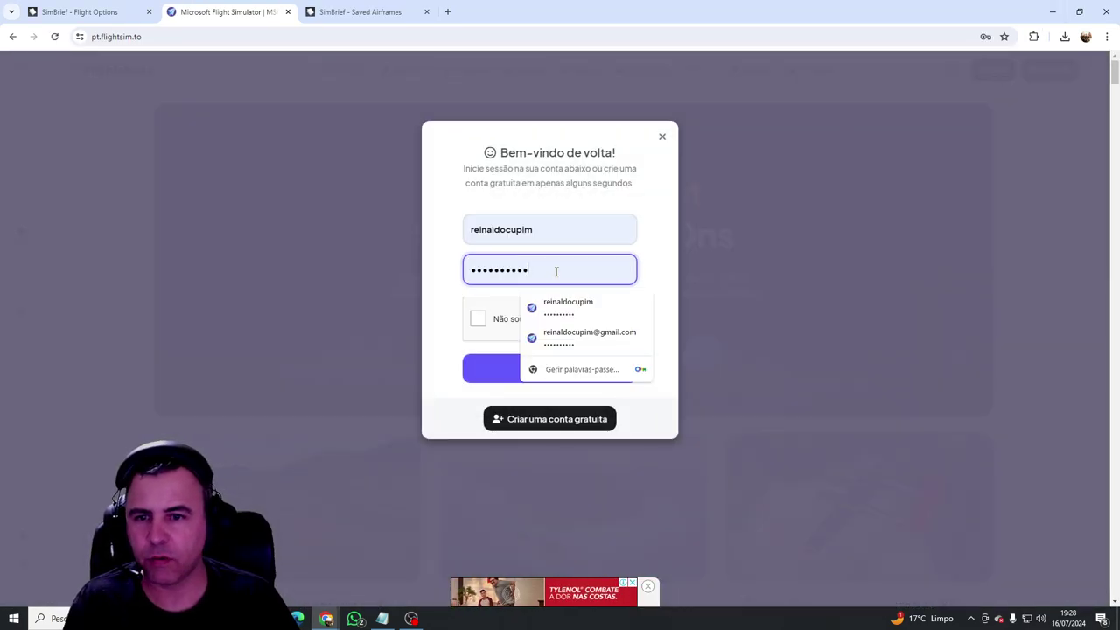
pyautogui.click(367, 270)
pyautogui.click(1002, 70)
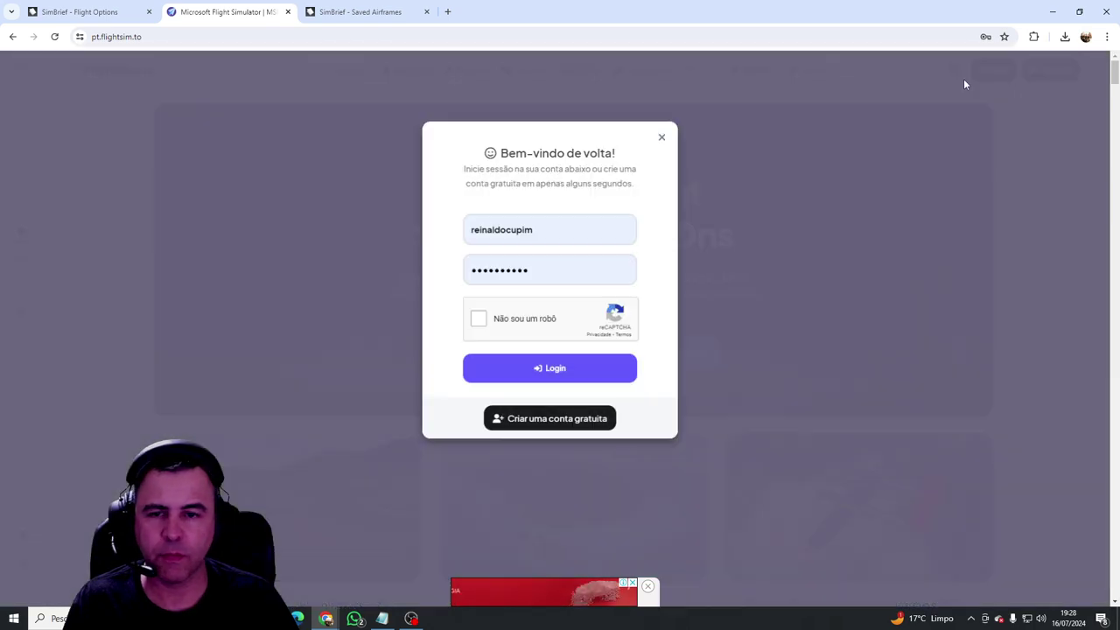
pyautogui.click(550, 232)
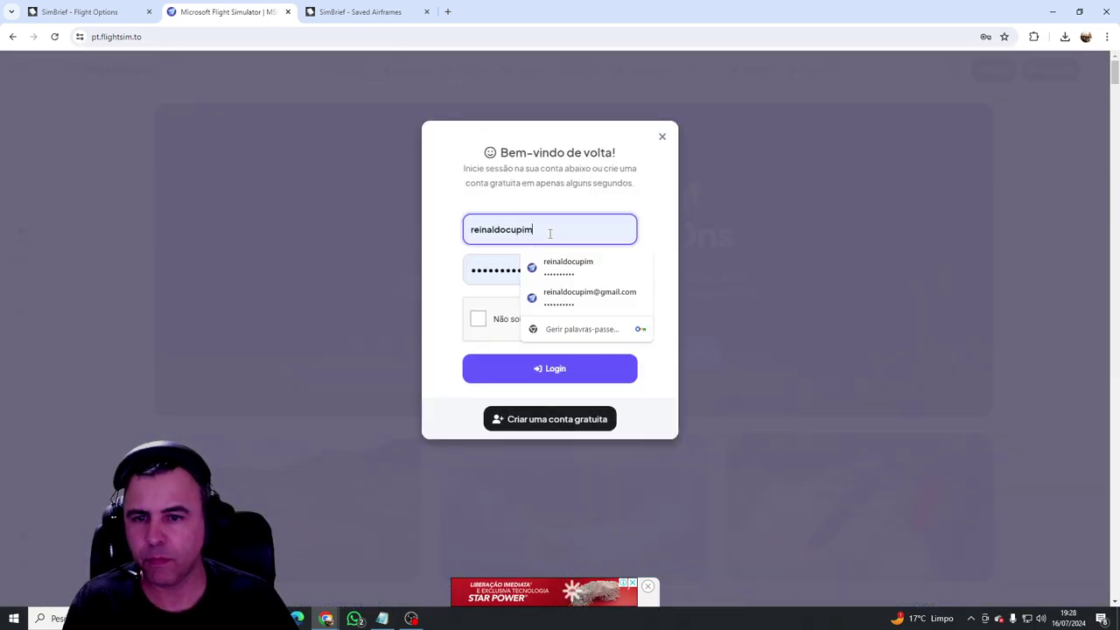
pyautogui.click(590, 295)
pyautogui.click(479, 320)
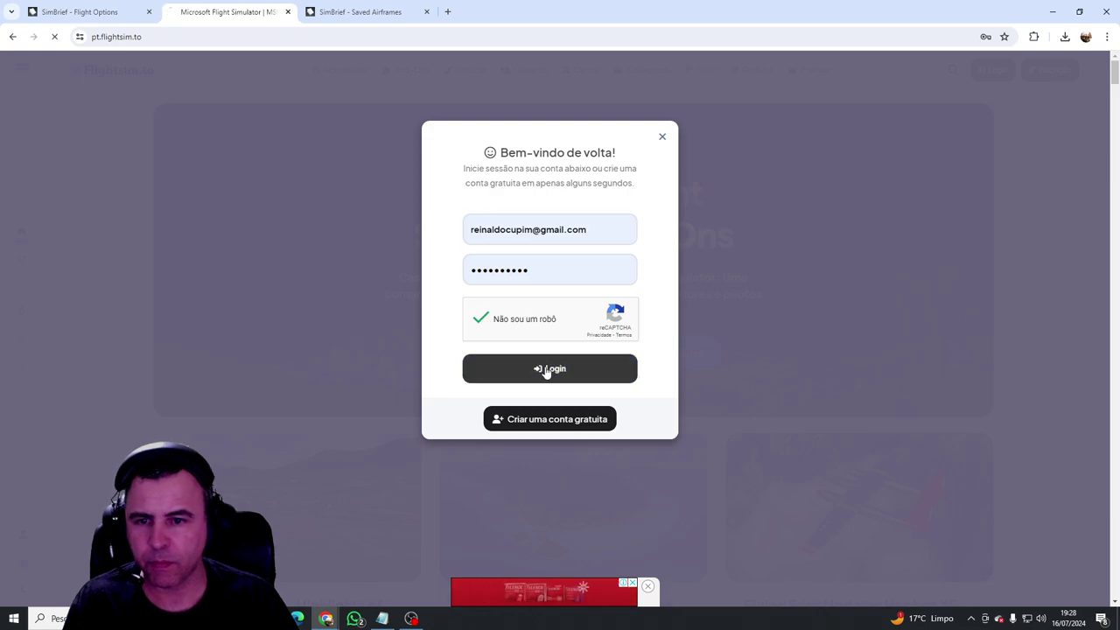
pyautogui.click(546, 370)
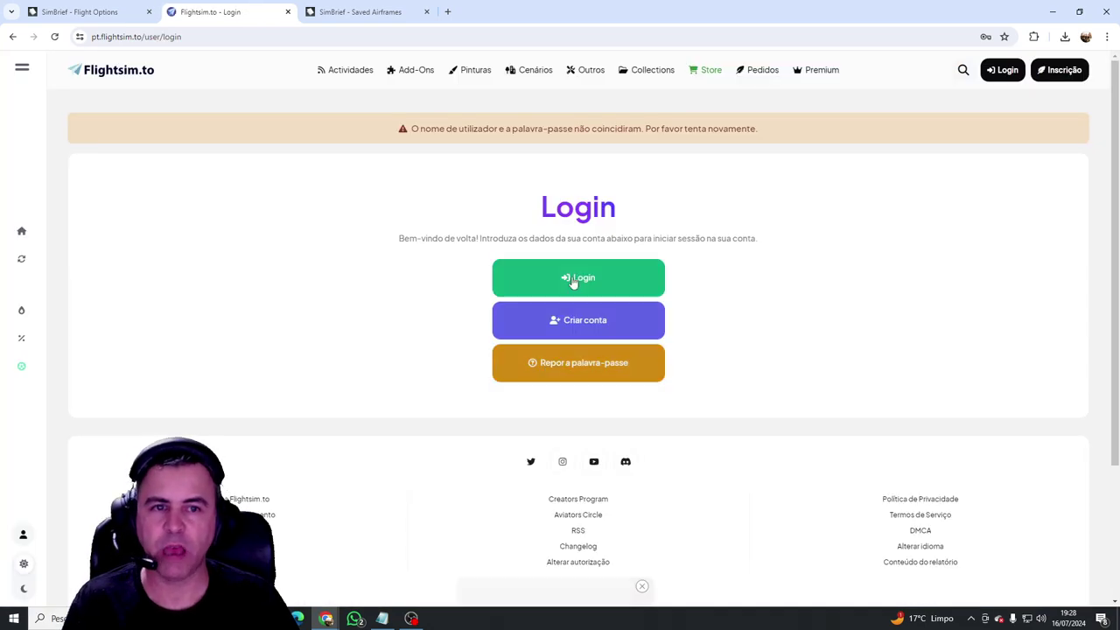
# Step: Sign in again with the corrected password and update it in Chrome's saved passwords
pyautogui.click(999, 70)
pyautogui.click(563, 271)
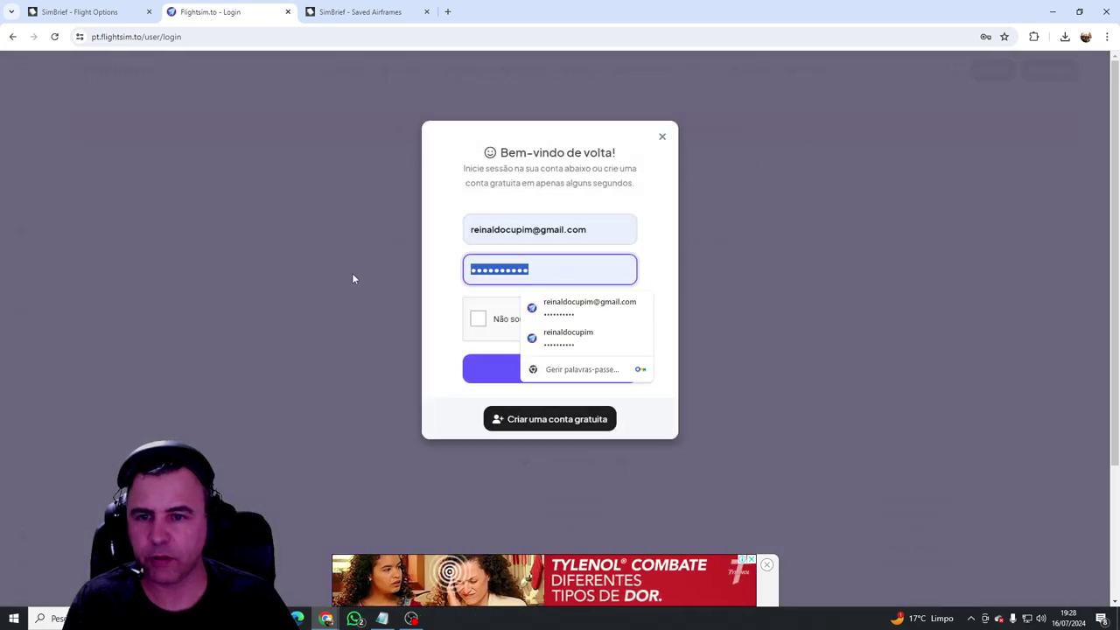
pyautogui.click(353, 278)
pyautogui.click(585, 277)
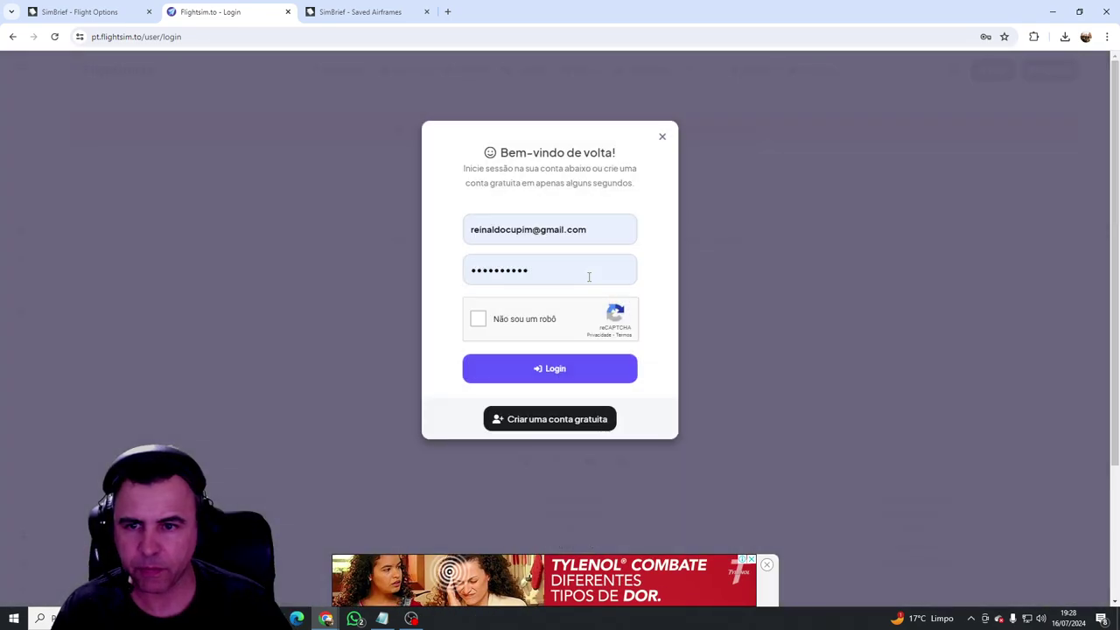
pyautogui.click(529, 276)
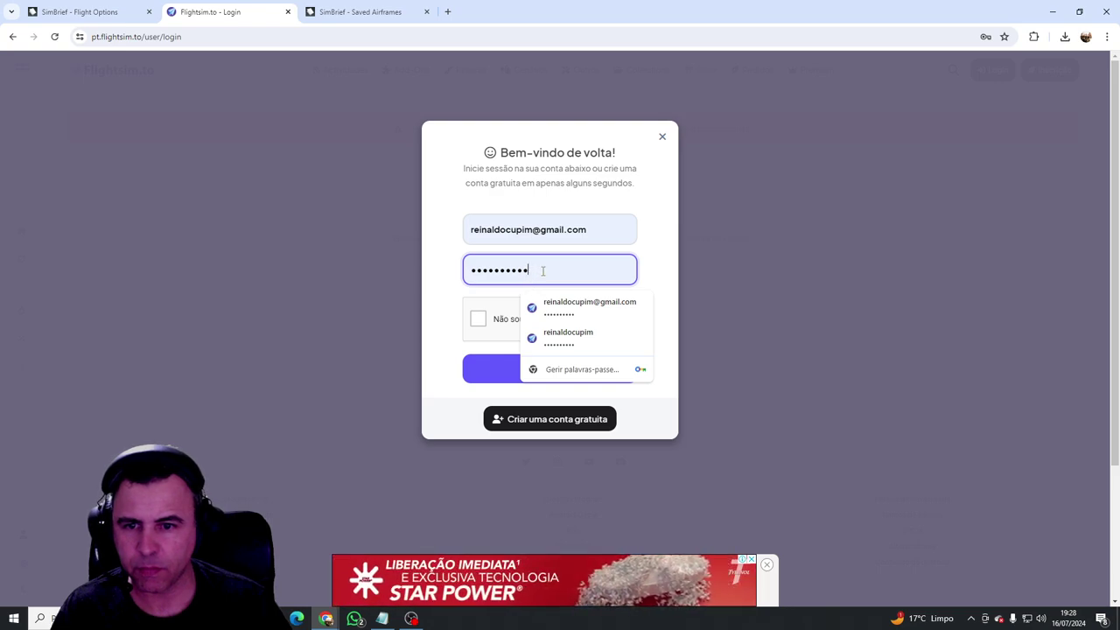
pyautogui.press('Return')
pyautogui.press('BackSpace')
pyautogui.press('BackSpace')
pyautogui.press('BackSpace')
pyautogui.press('BackSpace')
pyautogui.press('BackSpace')
pyautogui.press('BackSpace')
pyautogui.press('BackSpace')
pyautogui.press('BackSpace')
pyautogui.press('BackSpace')
pyautogui.press('BackSpace')
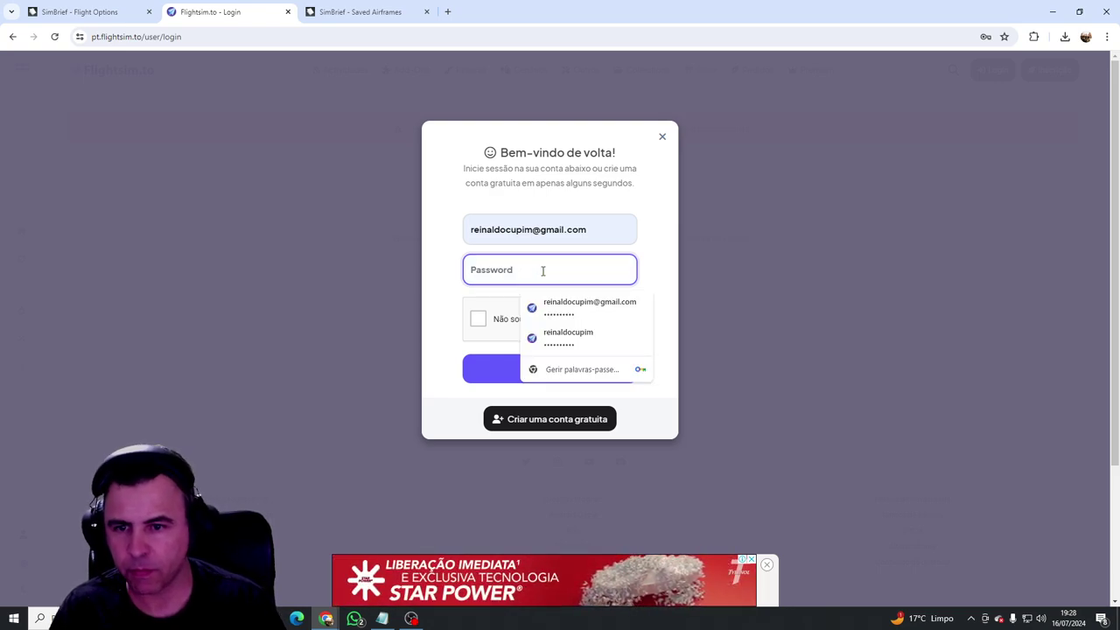
pyautogui.write('**********')
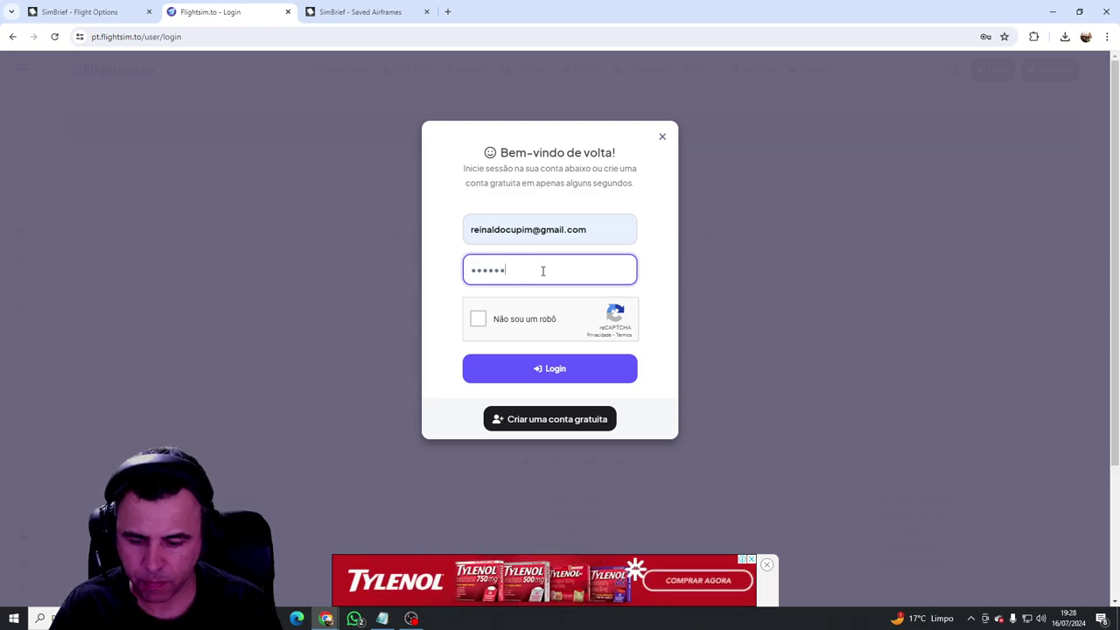
pyautogui.click(478, 319)
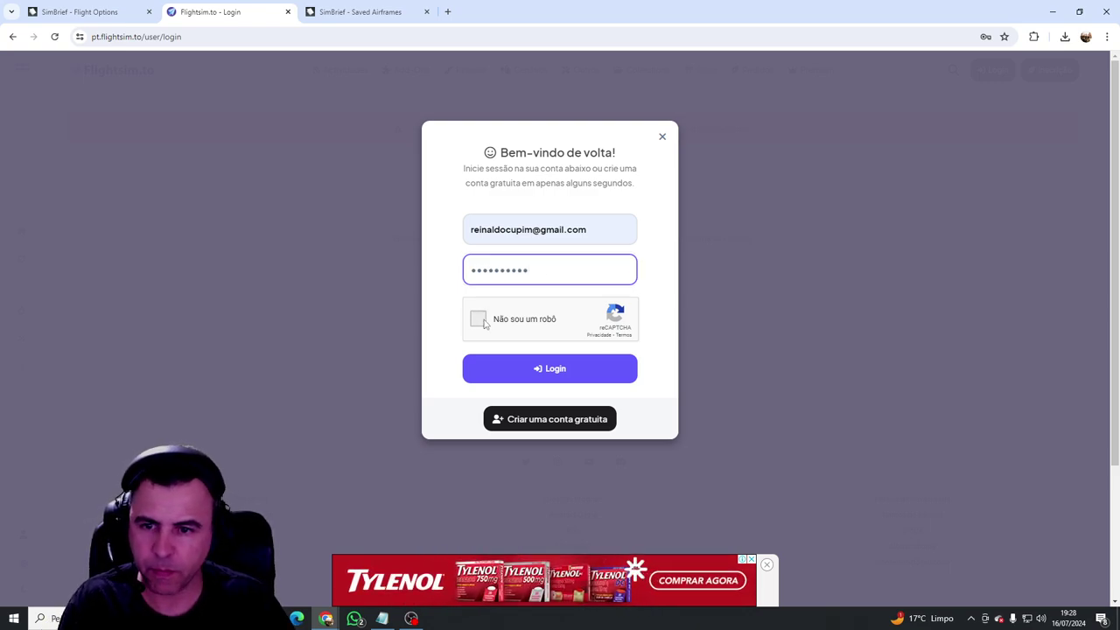
pyautogui.click(543, 372)
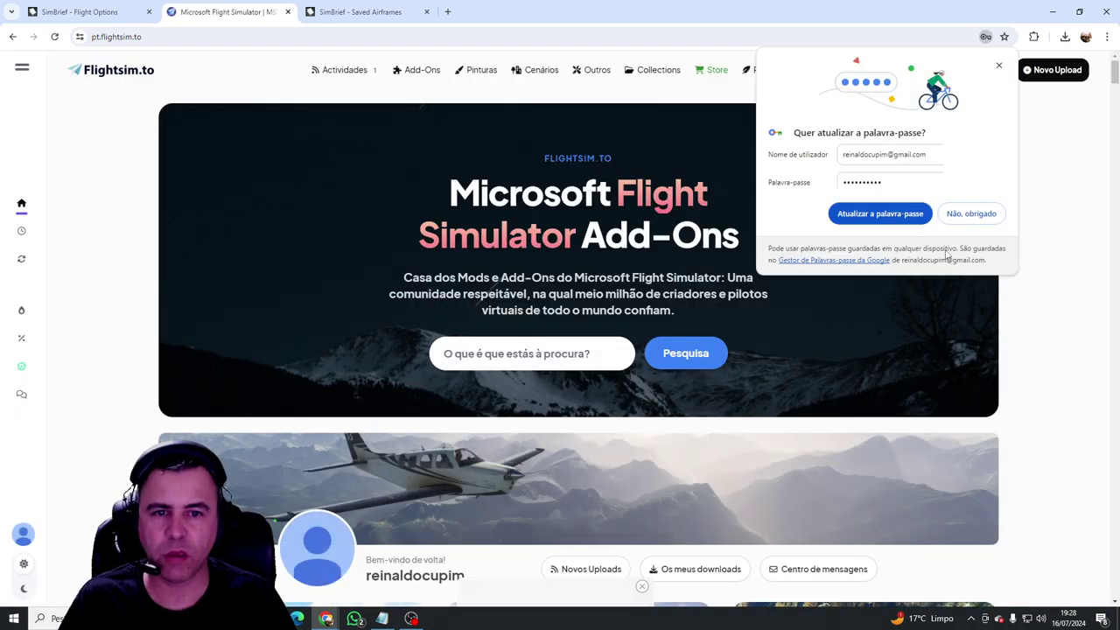
pyautogui.click(881, 213)
# Step: Search Flightsim.to add-ons for 'simbrief 777'
pyautogui.click(522, 352)
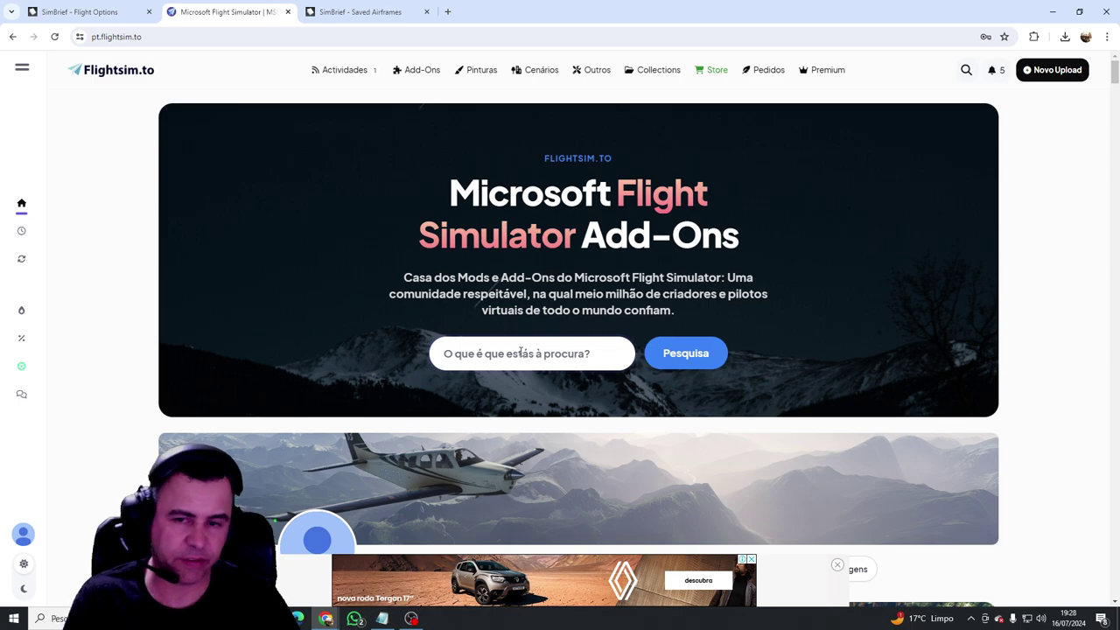
pyautogui.write('simb')
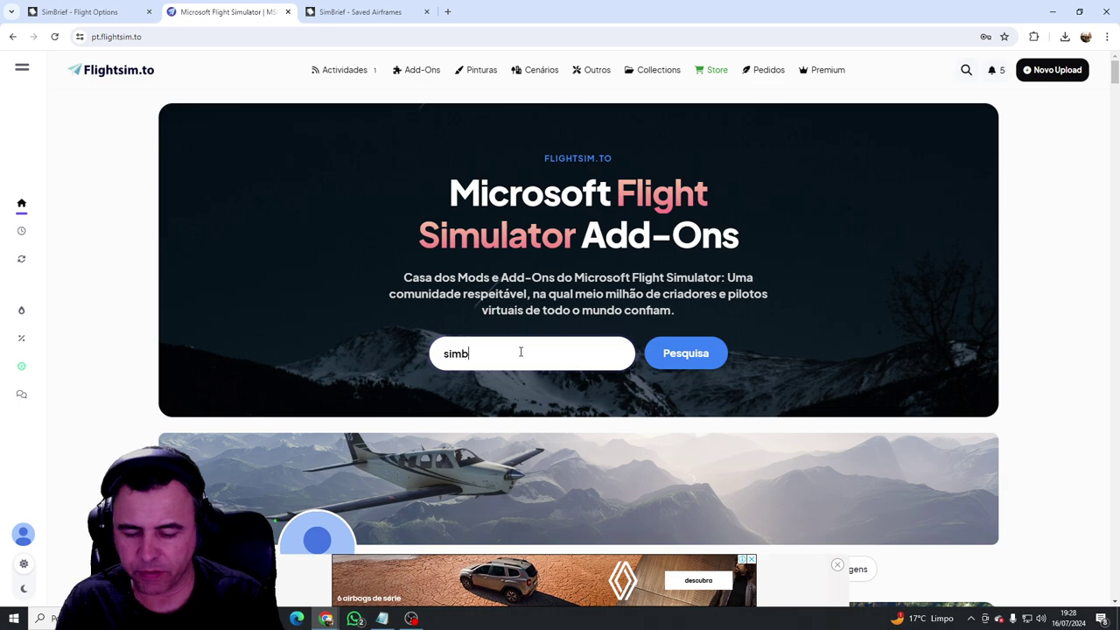
pyautogui.write('rief 777')
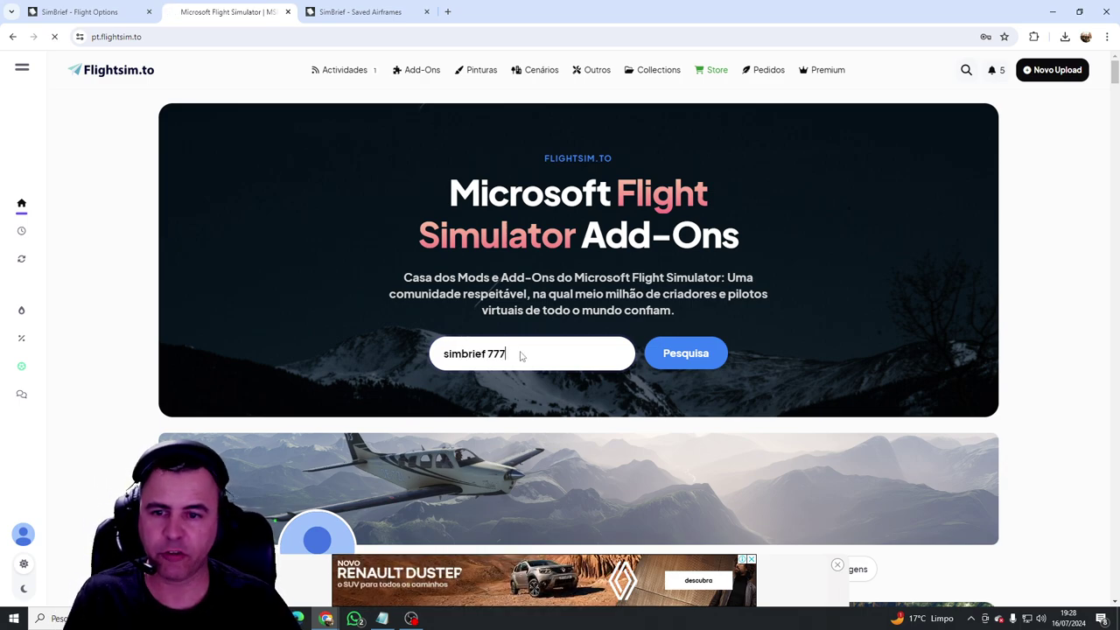
pyautogui.press('Return')
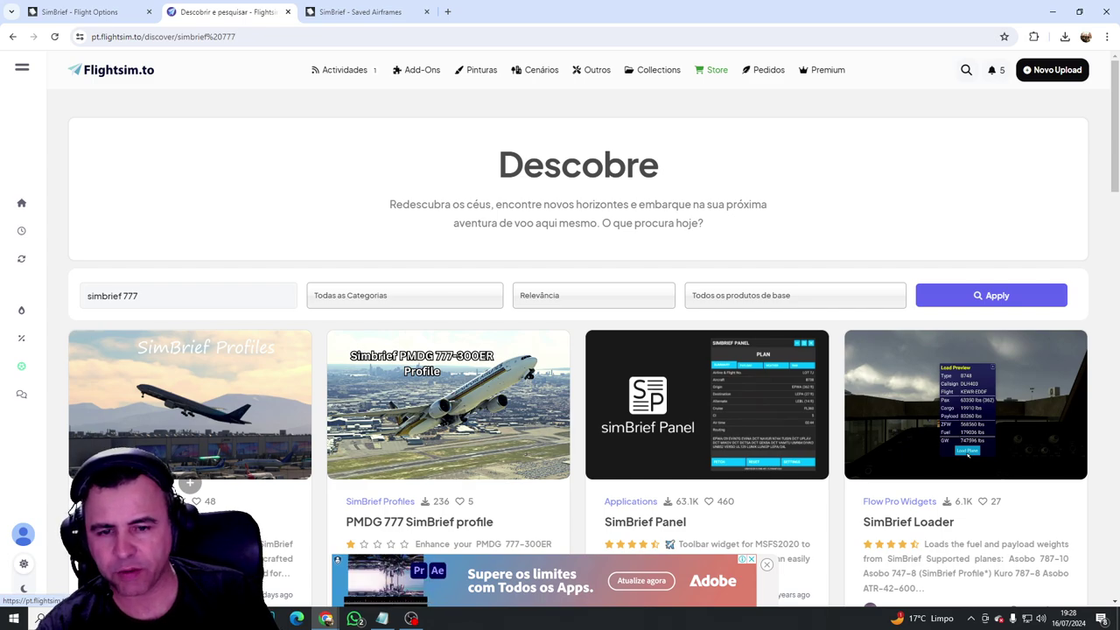
# Step: Download the PMDG 777 SimBrief Profiles V1.0.1 zip from Flightsim.to to the desktop
pyautogui.click(190, 412)
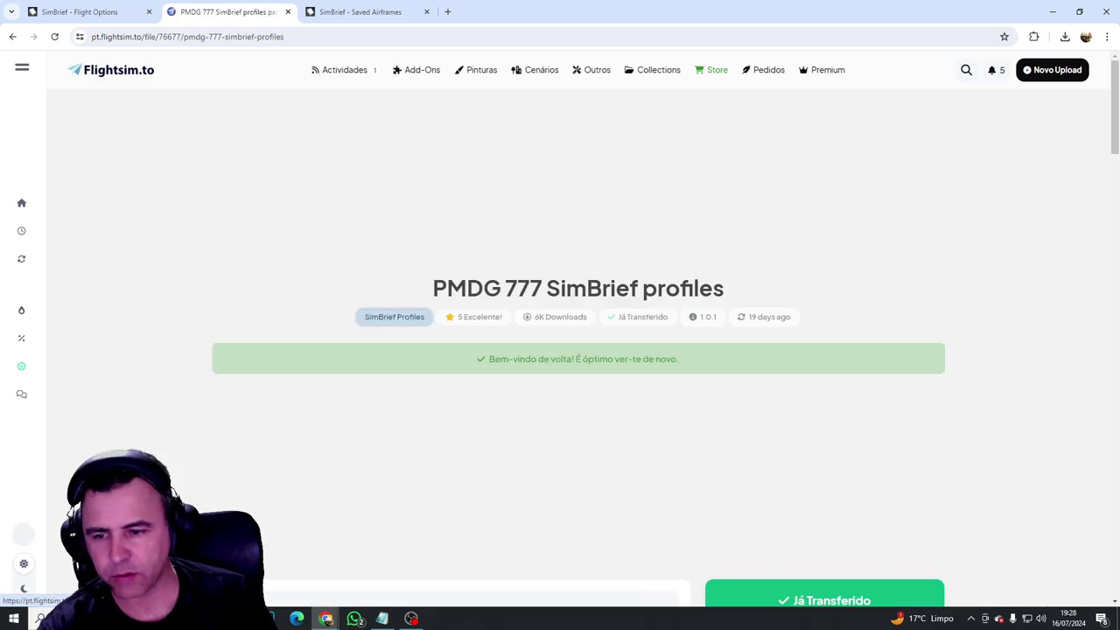
pyautogui.scroll(-2, 638, 498)
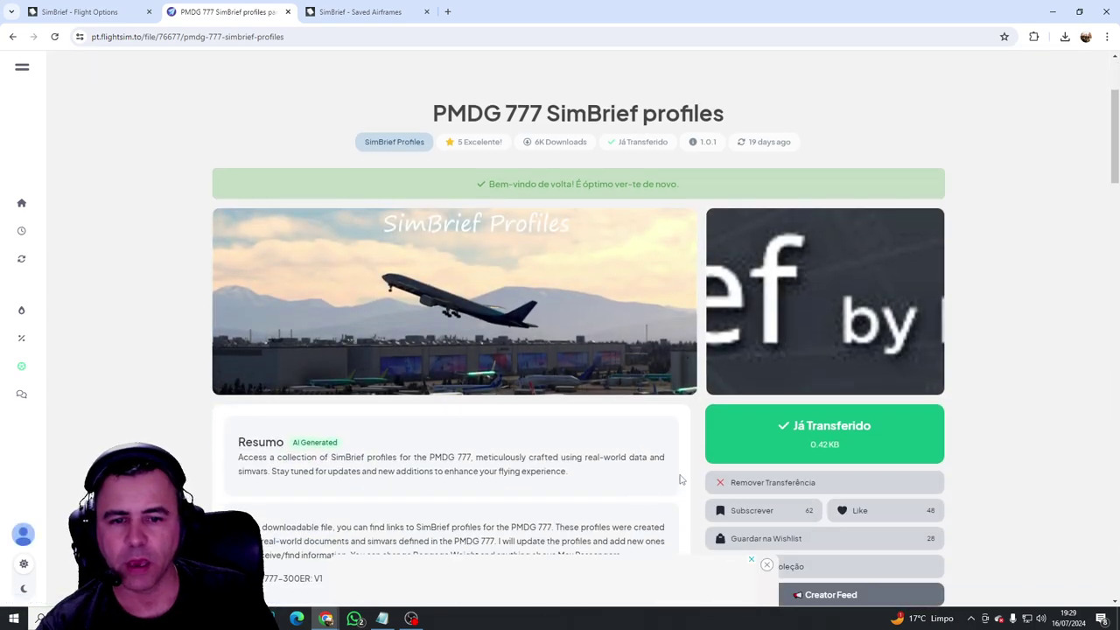
pyautogui.click(817, 445)
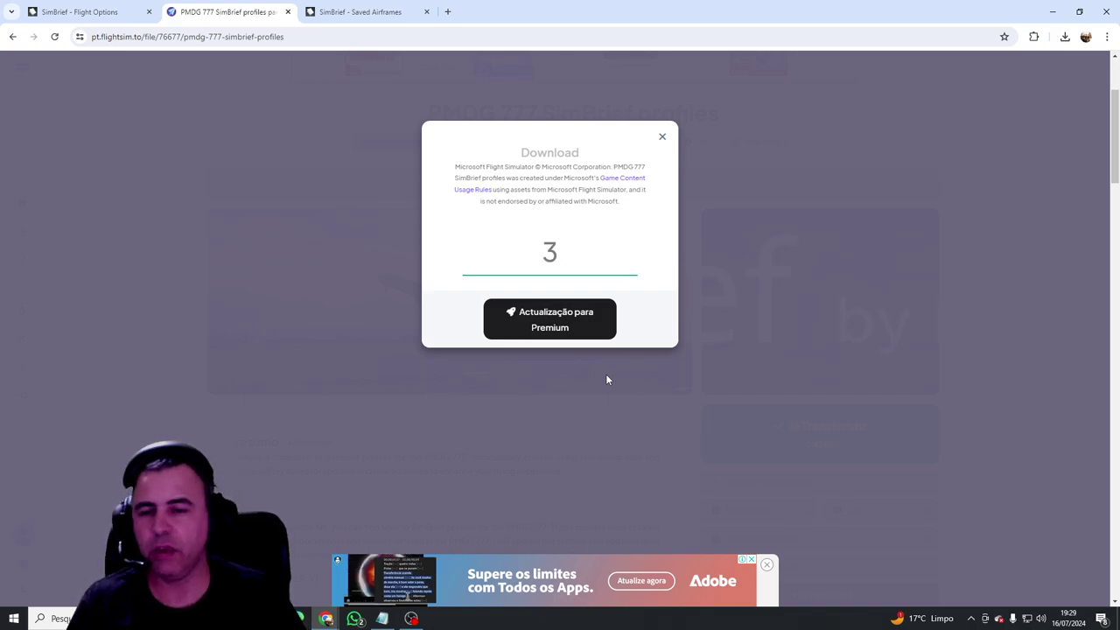
pyautogui.click(559, 254)
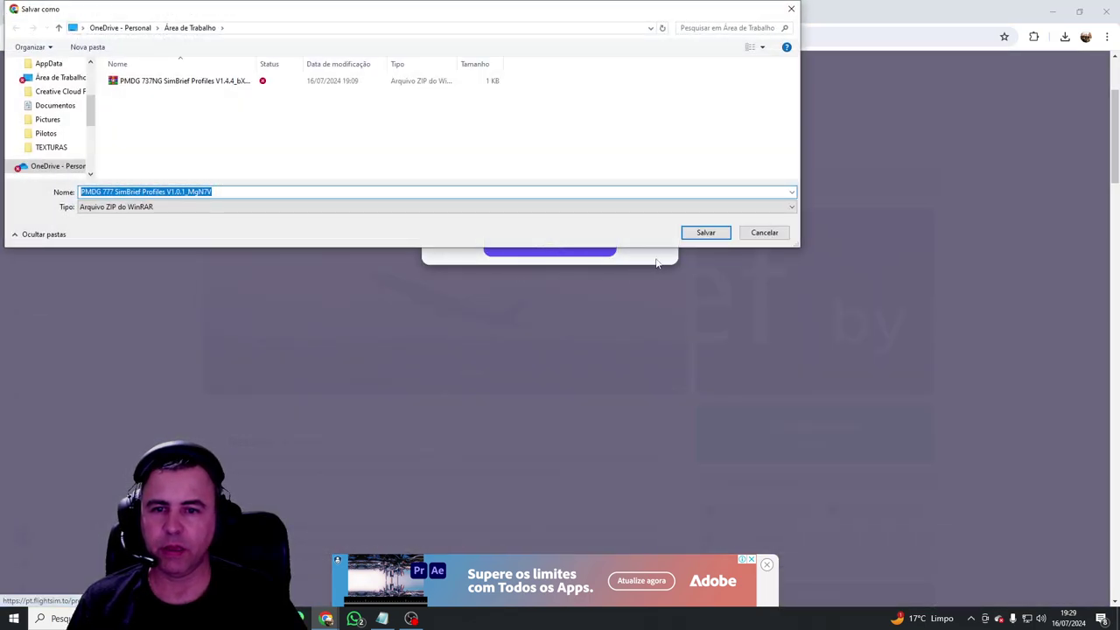
pyautogui.click(705, 233)
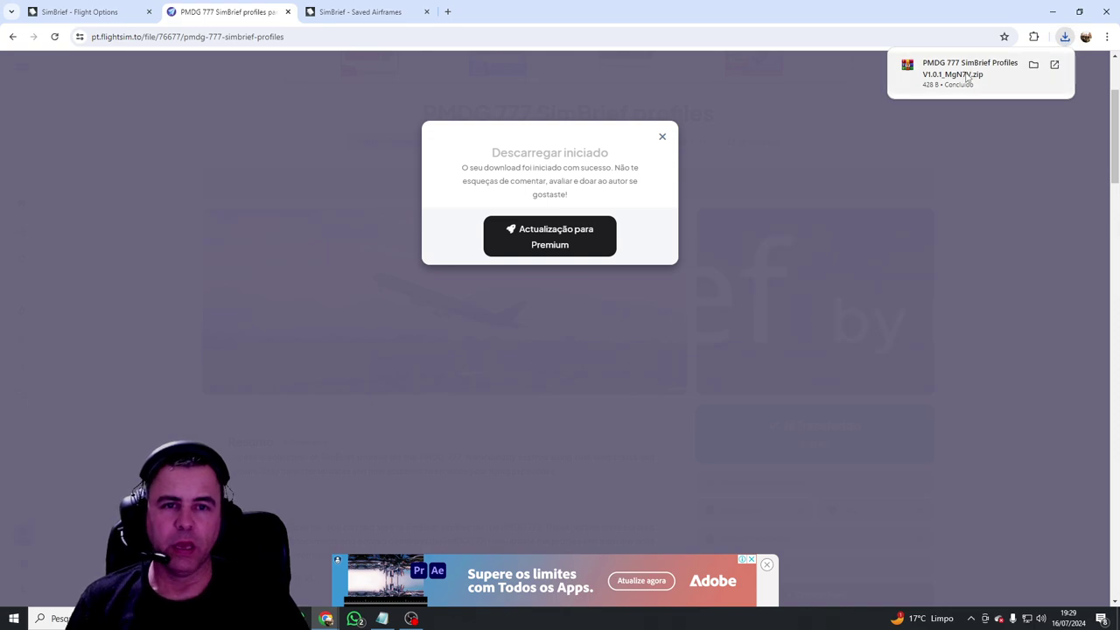
# Step: Open the downloaded zip in WinRAR to confirm it holds a single text file, then close it
pyautogui.click(968, 77)
pyautogui.click(778, 125)
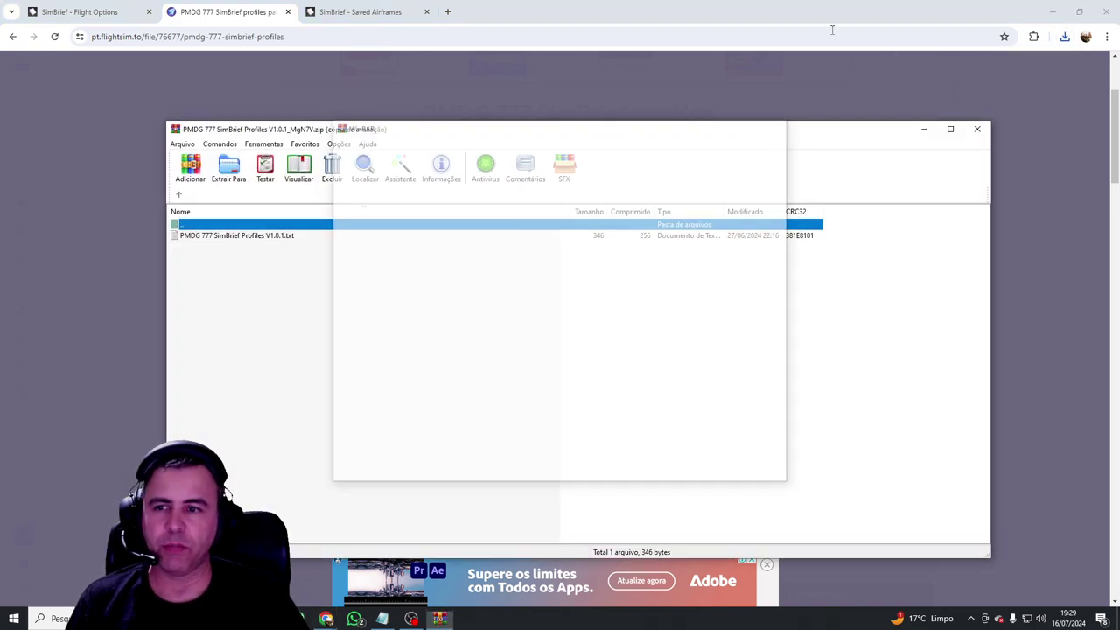
pyautogui.moveTo(700, 12); pyautogui.dragTo(701, 250)
pyautogui.click(978, 129)
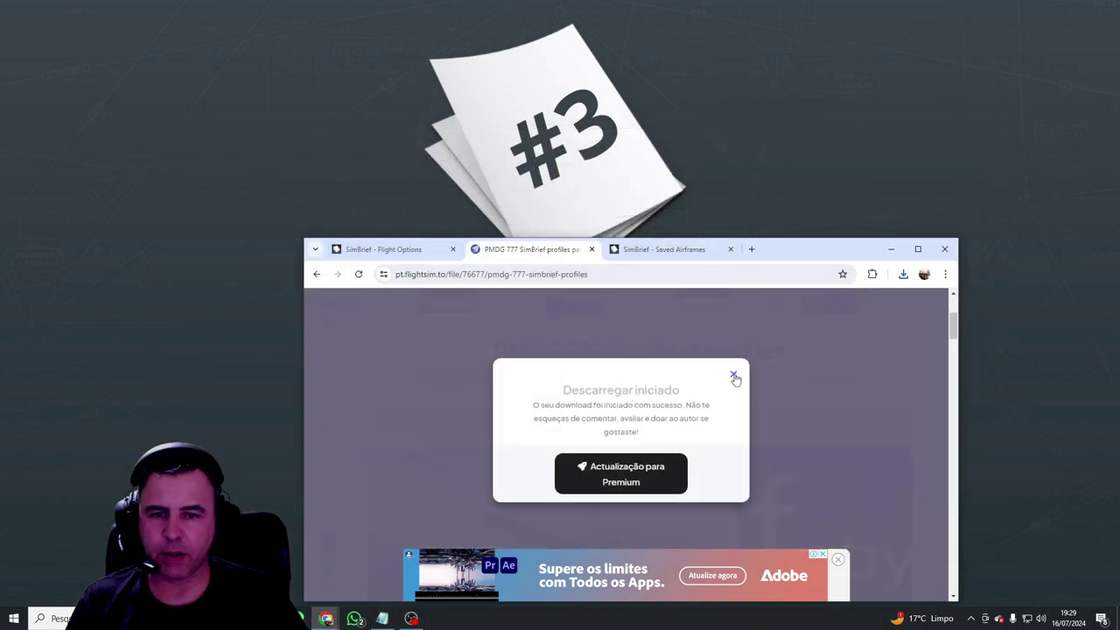
# Step: Dismiss the download notice and launch File Explorer maximized
pyautogui.click(734, 376)
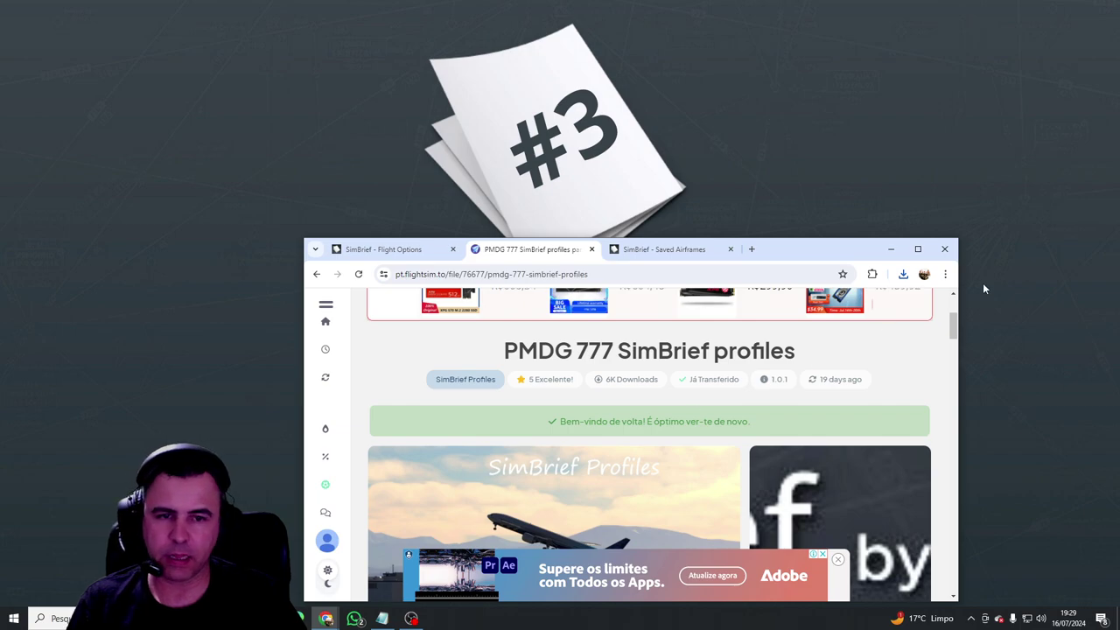
pyautogui.click(591, 250)
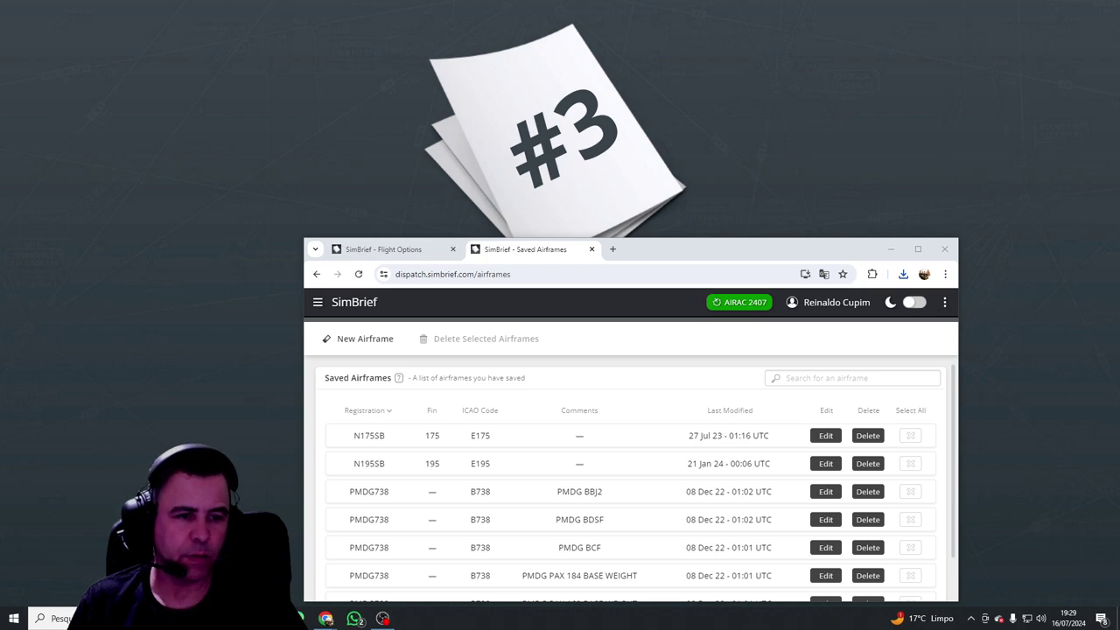
pyautogui.click(44, 618)
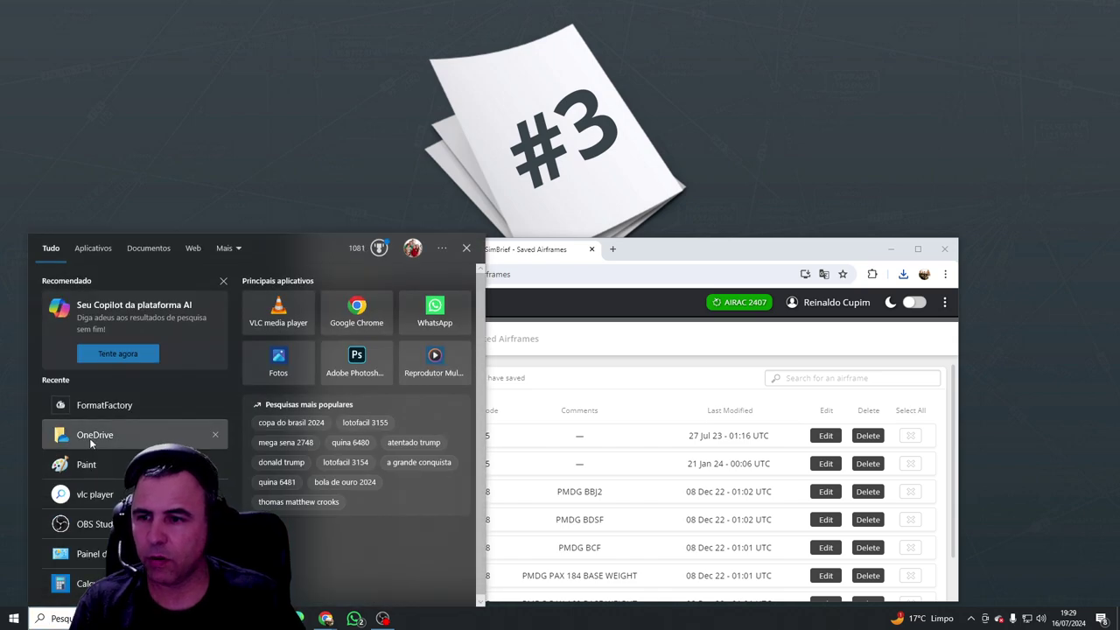
pyautogui.click(94, 250)
pyautogui.scroll(-2, 143, 379)
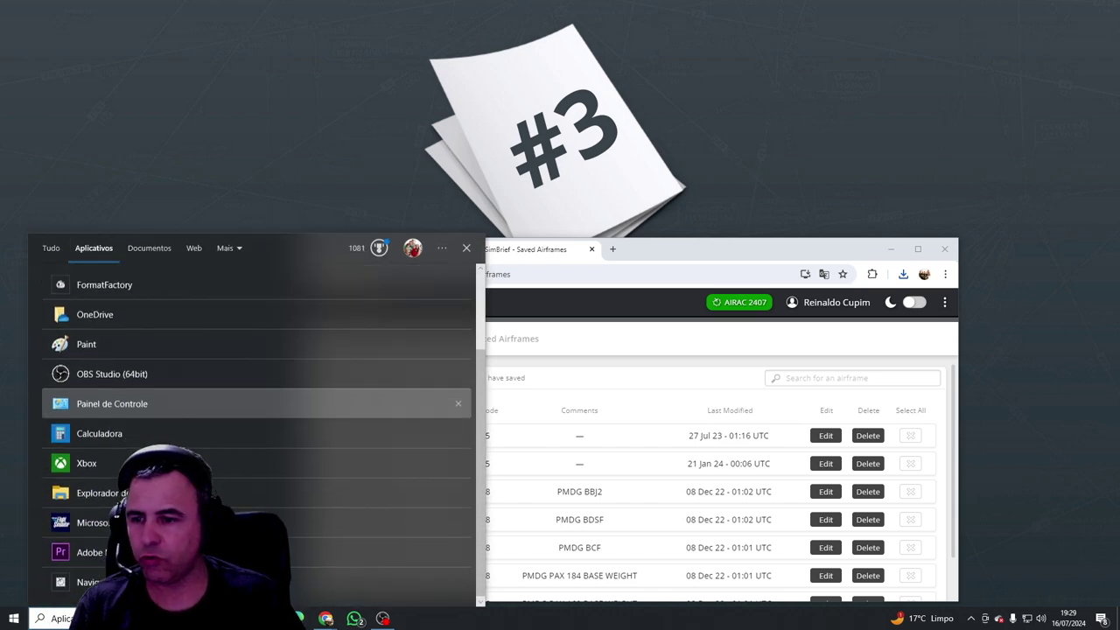
pyautogui.click(96, 491)
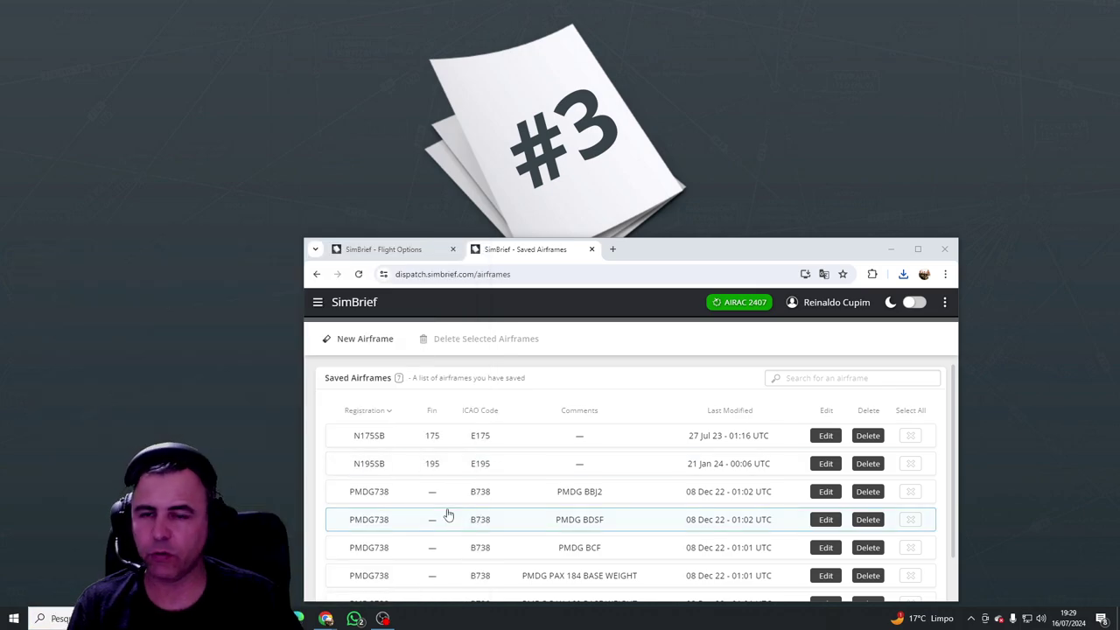
pyautogui.scroll(-4, 272, 403)
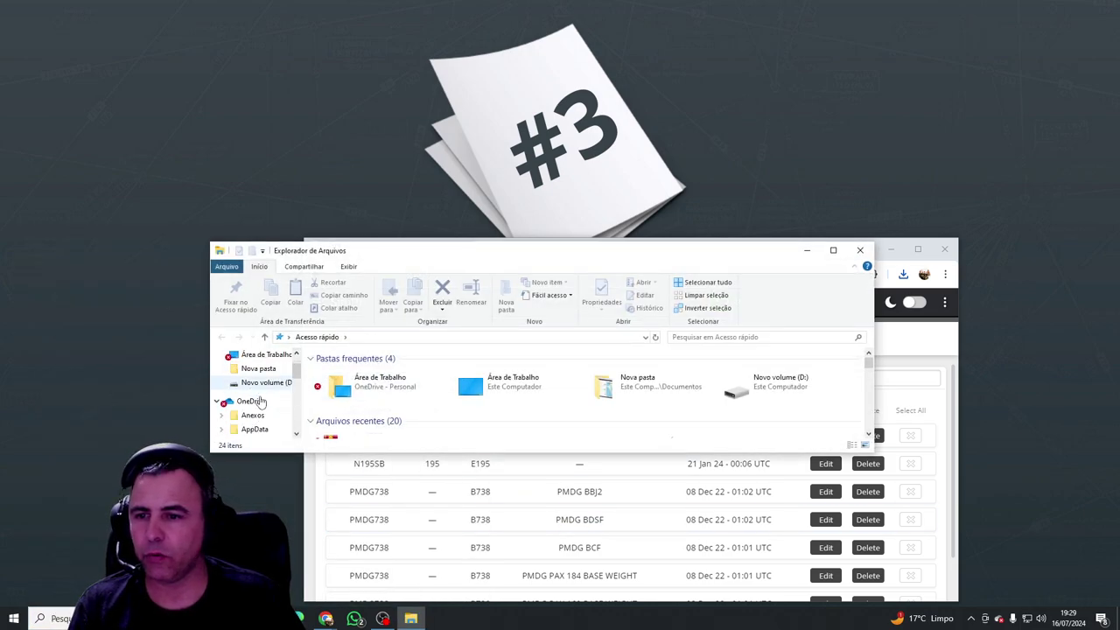
pyautogui.scroll(-3, 260, 408)
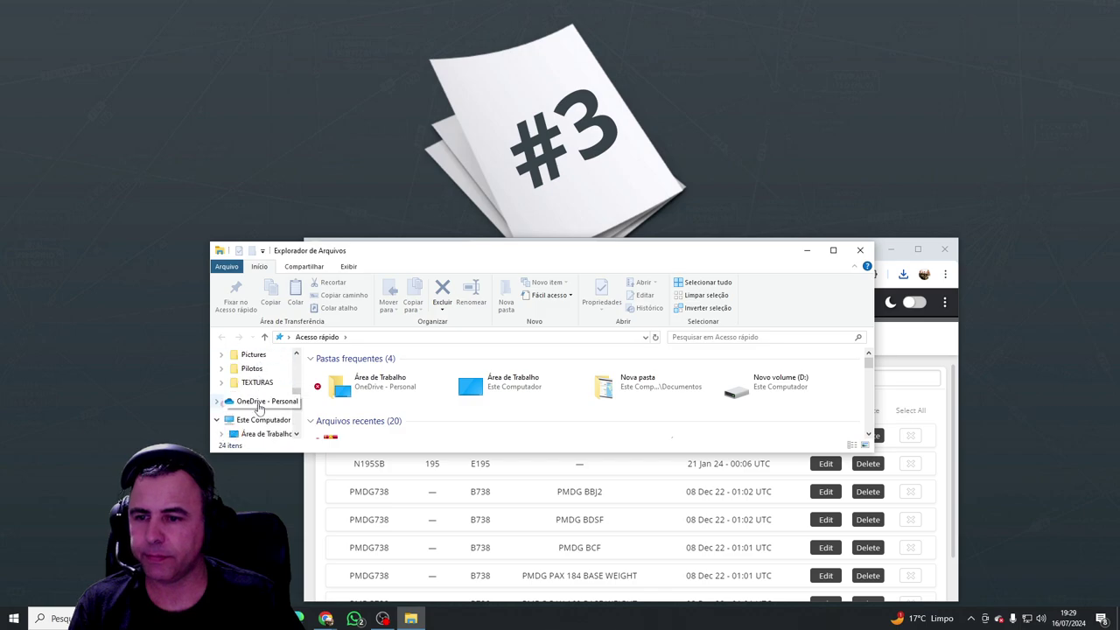
pyautogui.click(833, 250)
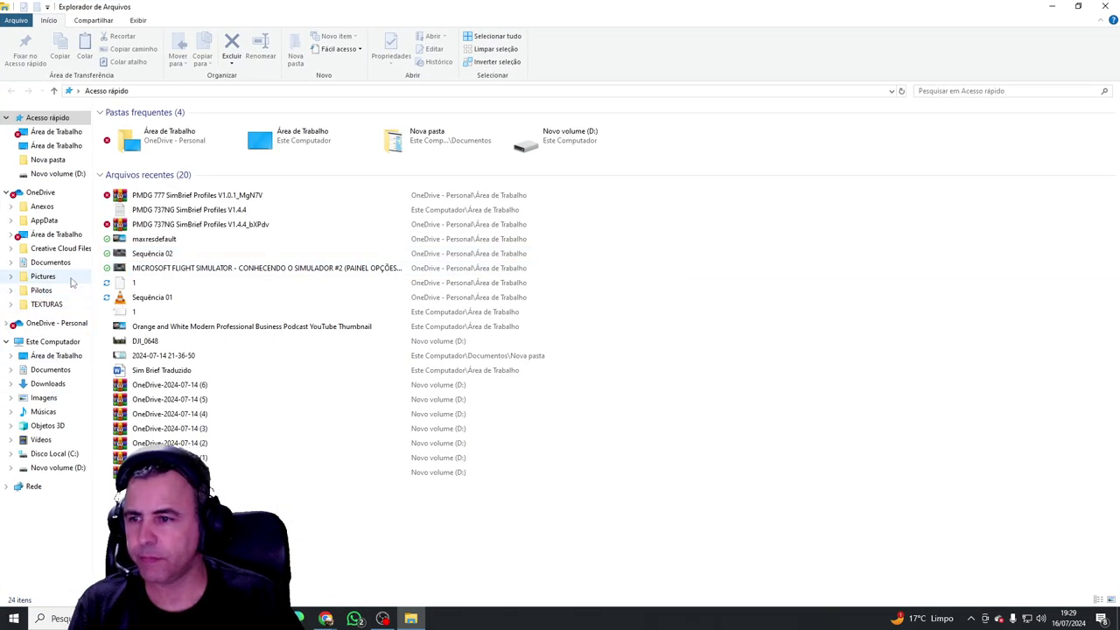
# Step: Browse Downloads, Desktop and Nova pasta to reach the OneDrive Área de Trabalho folder
pyautogui.click(45, 385)
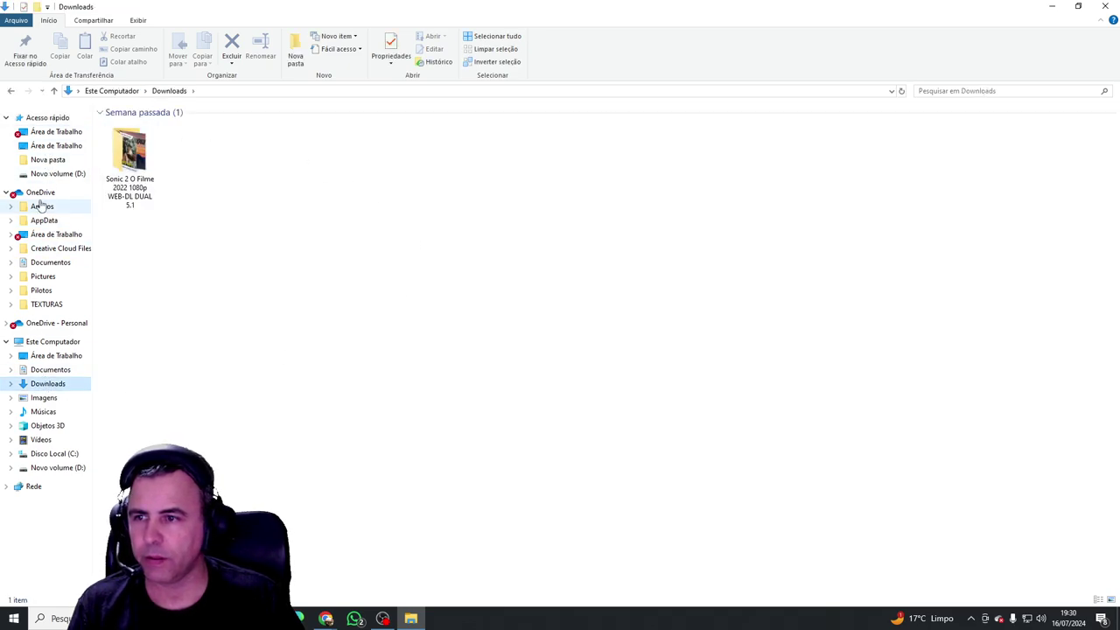
pyautogui.click(53, 146)
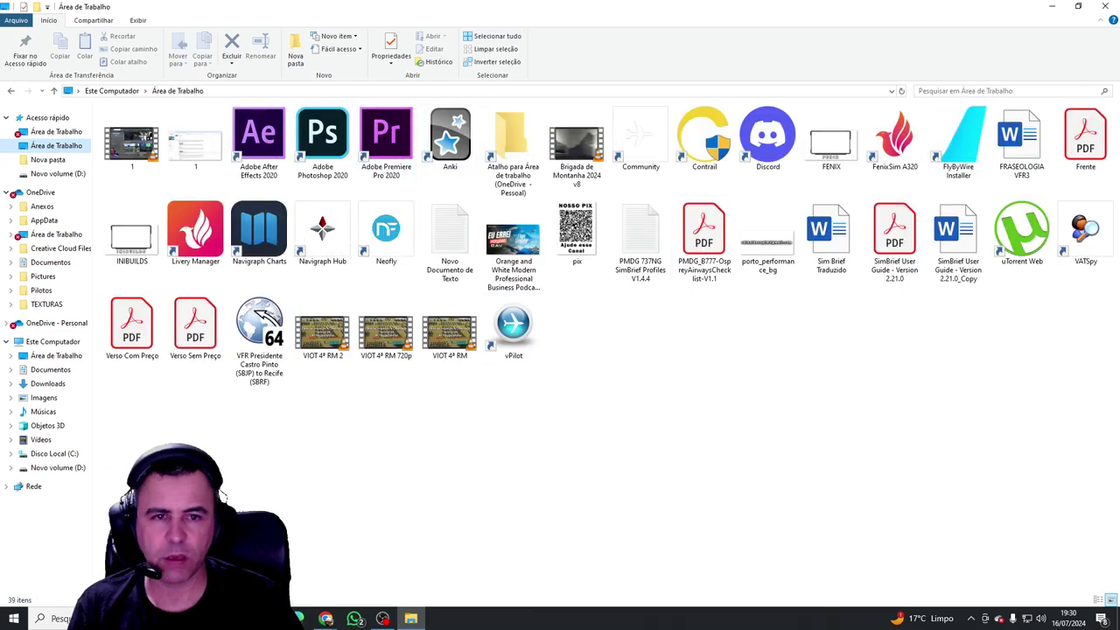
pyautogui.click(60, 161)
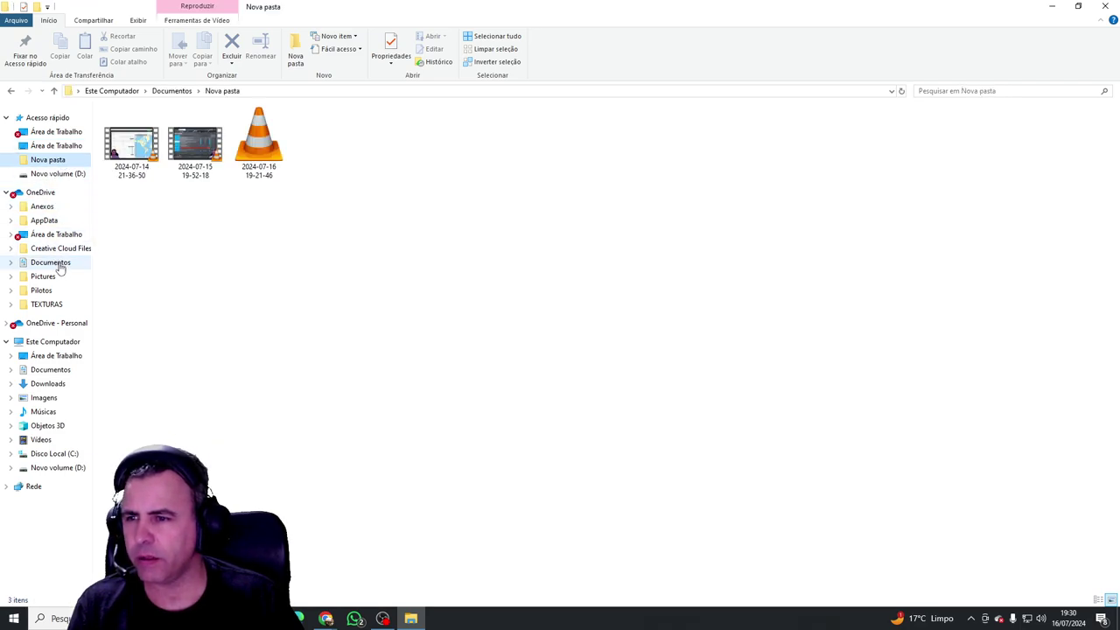
pyautogui.click(54, 234)
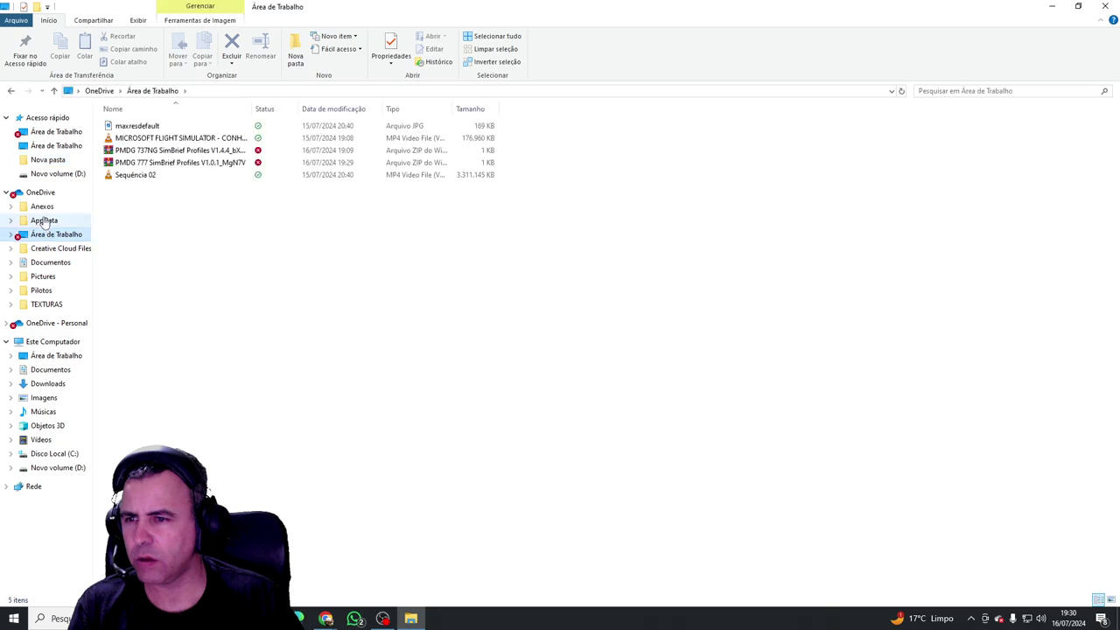
# Step: Drag the PMDG 737NG and 777 profile ZIPs onto the desktop and close the folder window
pyautogui.click(175, 150)
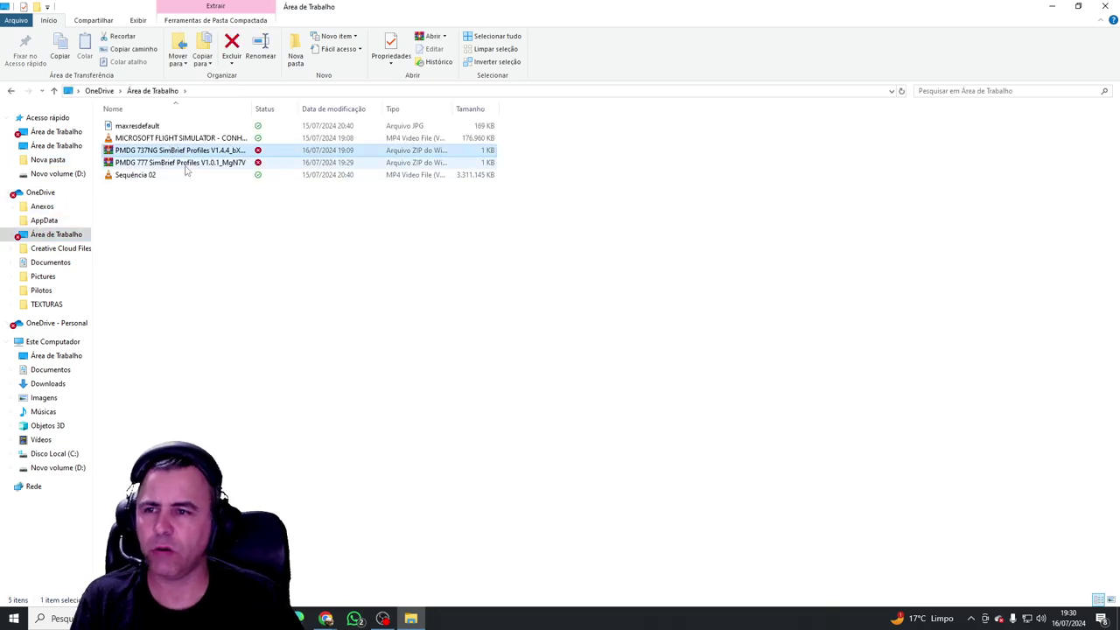
pyautogui.keyDown('shift'); pyautogui.click(184, 163); pyautogui.keyUp('shift')
pyautogui.moveTo(390, 11); pyautogui.dragTo(549, 213)
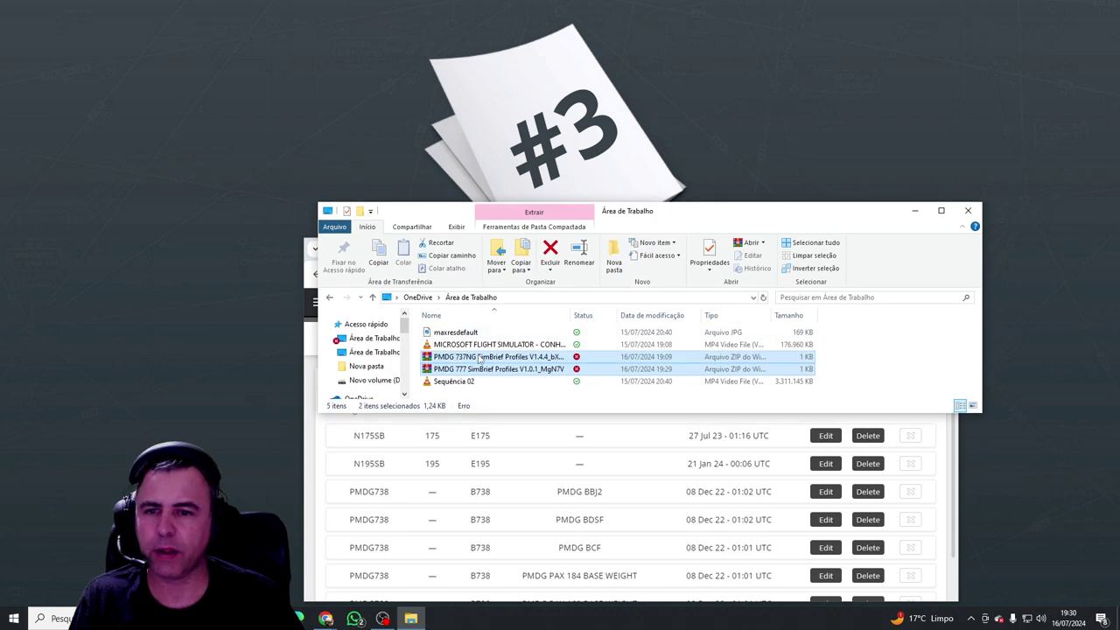
pyautogui.moveTo(494, 358); pyautogui.dragTo(190, 74)
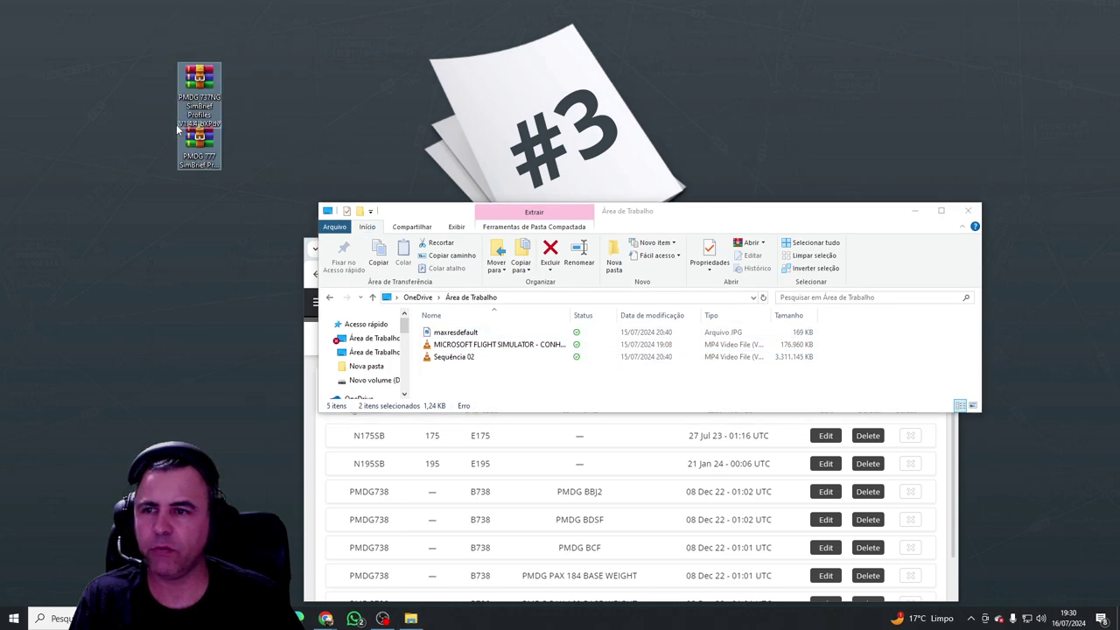
pyautogui.click(979, 223)
pyautogui.click(973, 215)
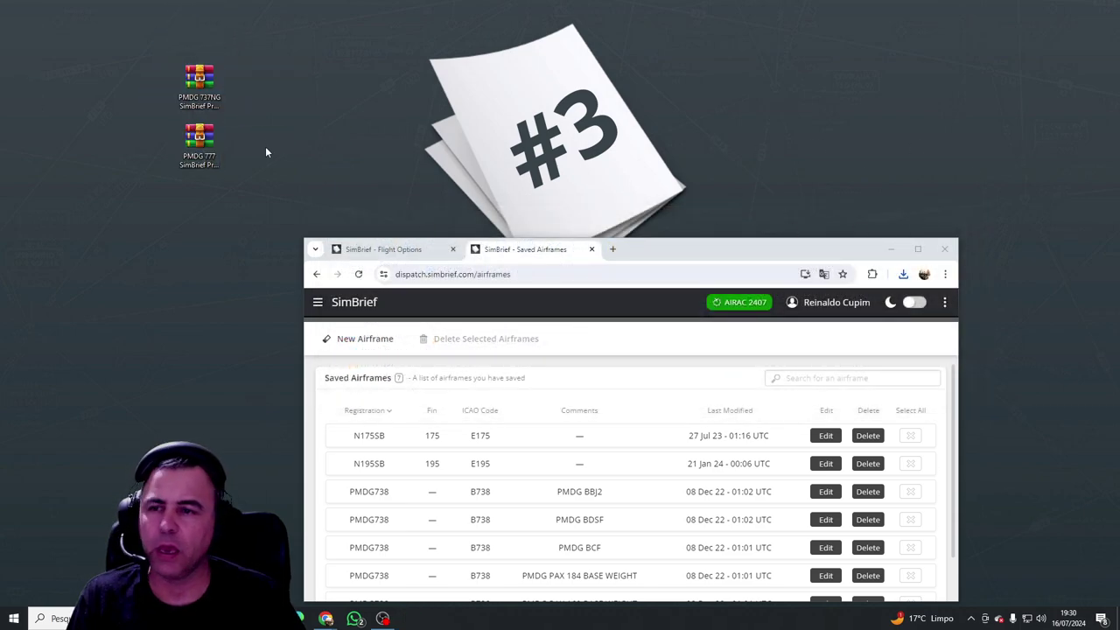
# Step: Extract the 737NG profile ZIP onto the desktop with WinRAR, overwriting all existing files
pyautogui.rightClick(200, 80)
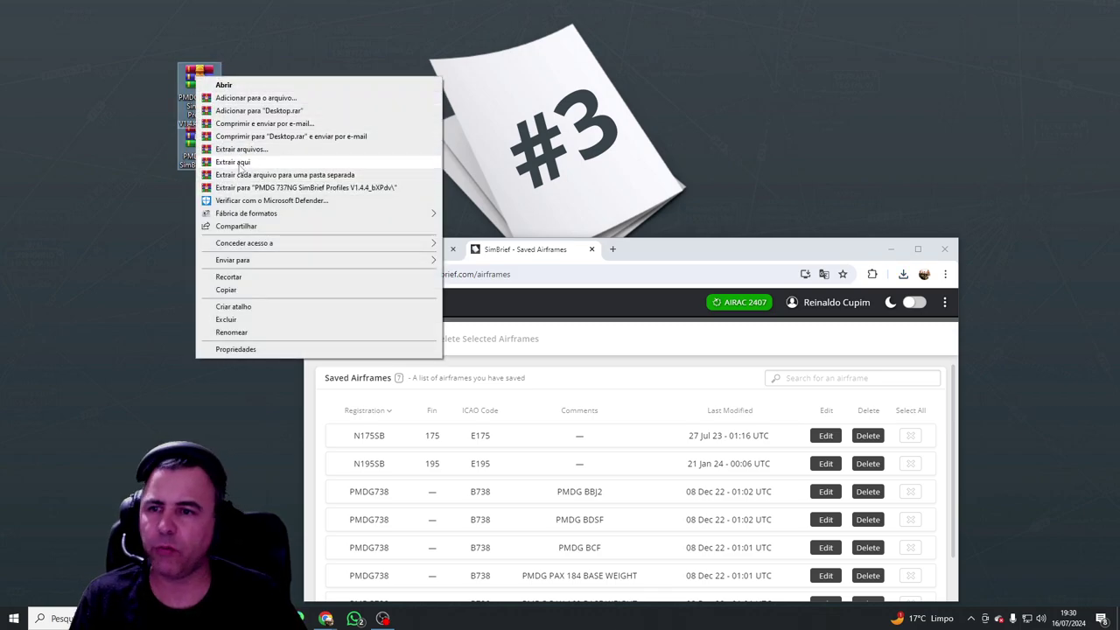
pyautogui.click(238, 164)
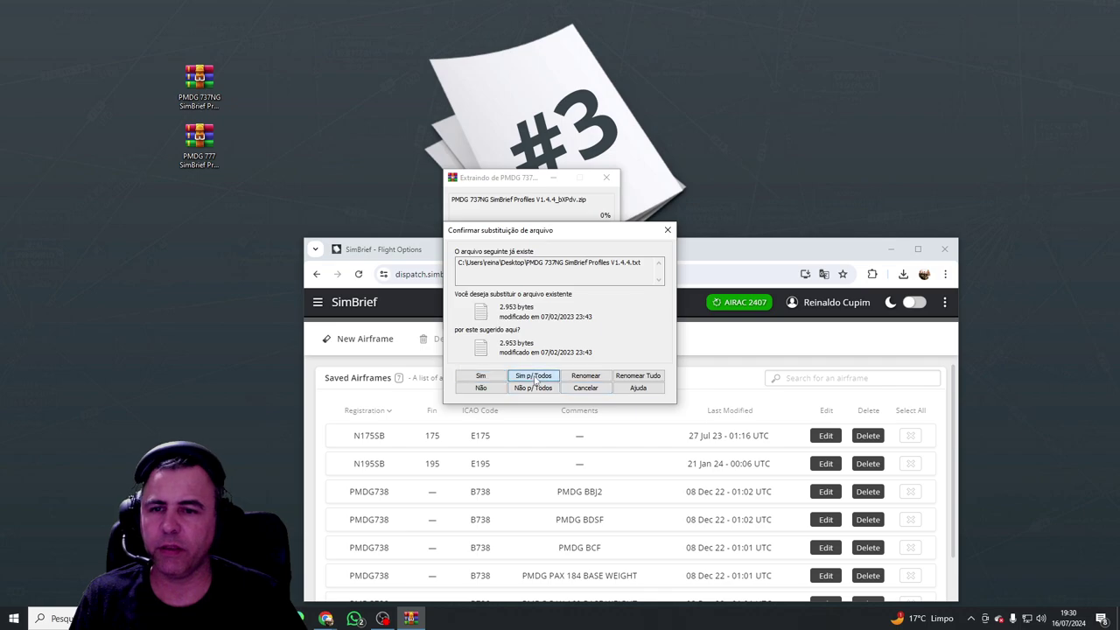
pyautogui.click(533, 377)
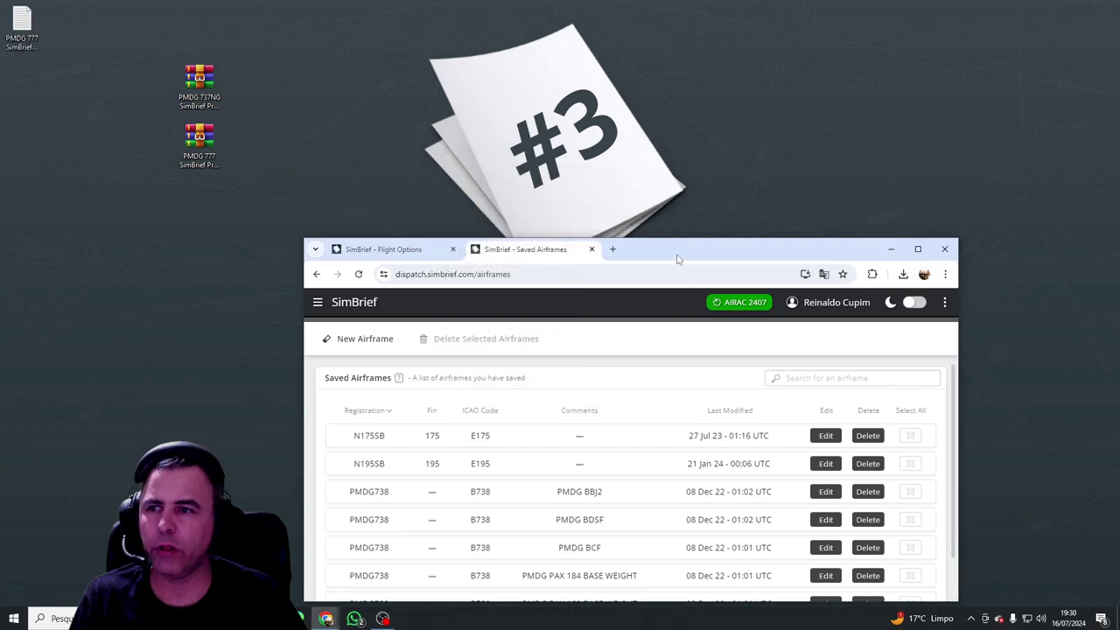
# Step: Open the extracted PMDG 737NG SimBrief Profiles V1.4.4 text file in Notepad
pyautogui.moveTo(678, 259); pyautogui.dragTo(750, 153)
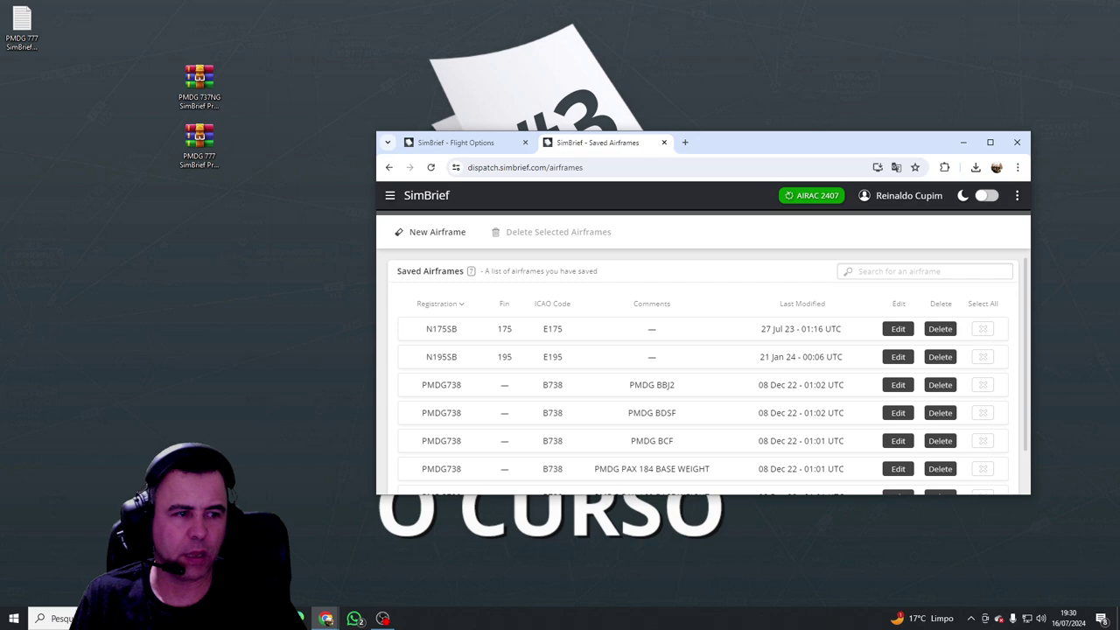
pyautogui.click(35, 93)
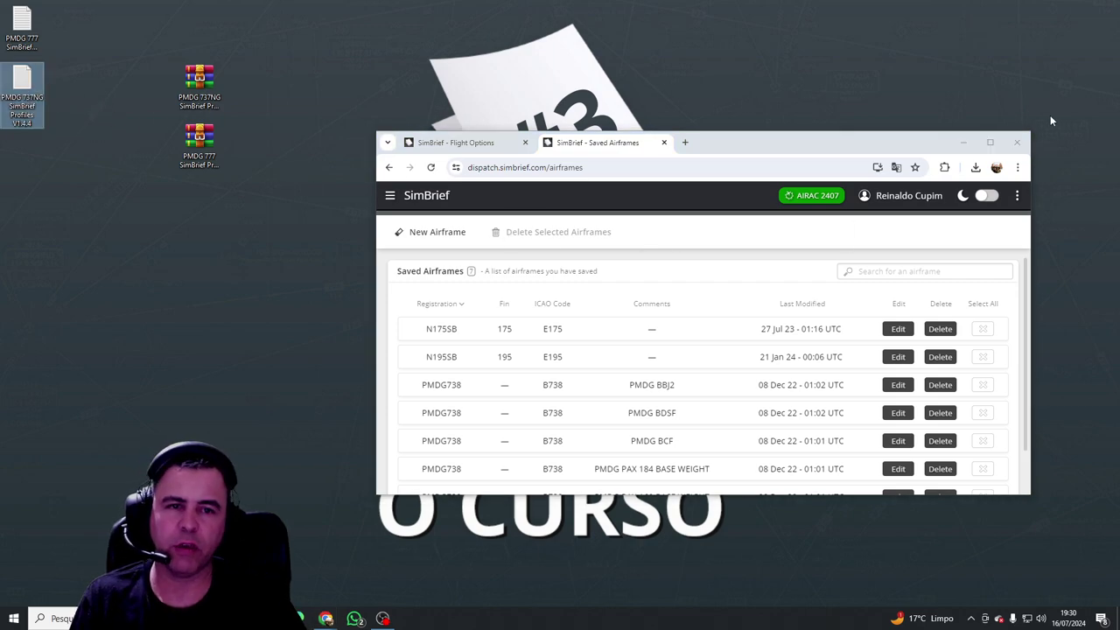
pyautogui.moveTo(883, 145); pyautogui.dragTo(878, 144)
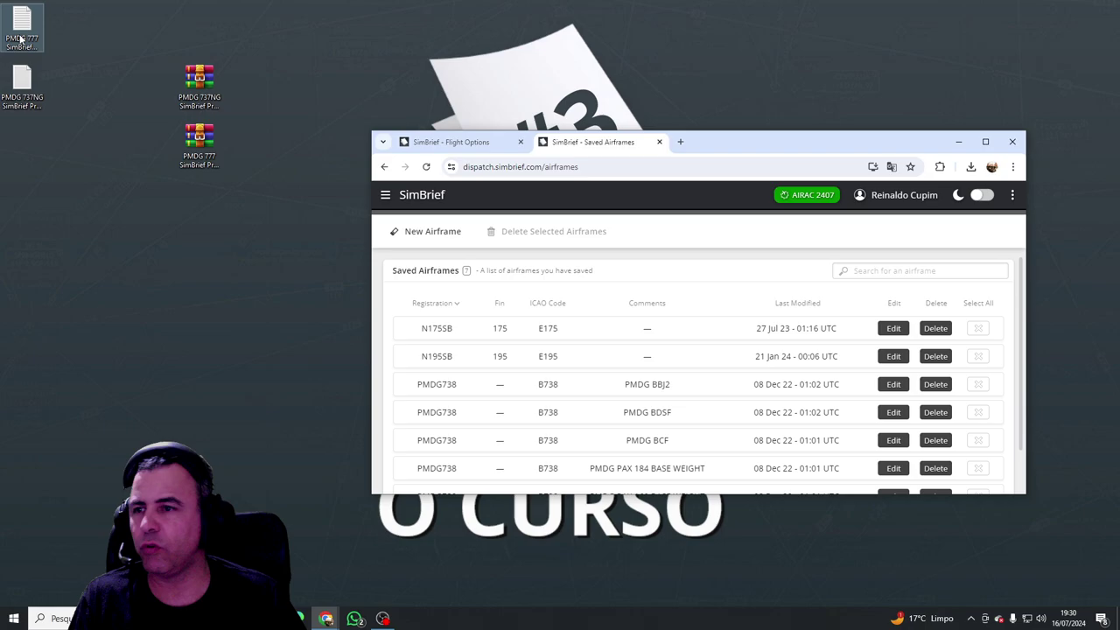
pyautogui.doubleClick(22, 83)
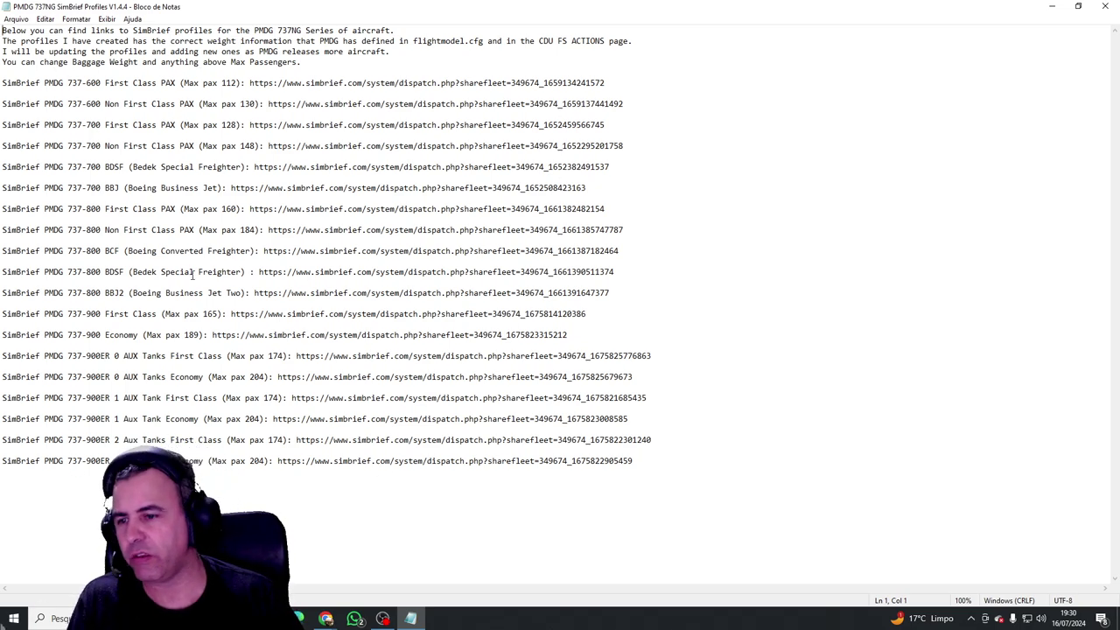
# Step: Open the PMDG 777 profile text file and copy the 777-300ER share link
pyautogui.moveTo(617, 473); pyautogui.dragTo(1, 478)
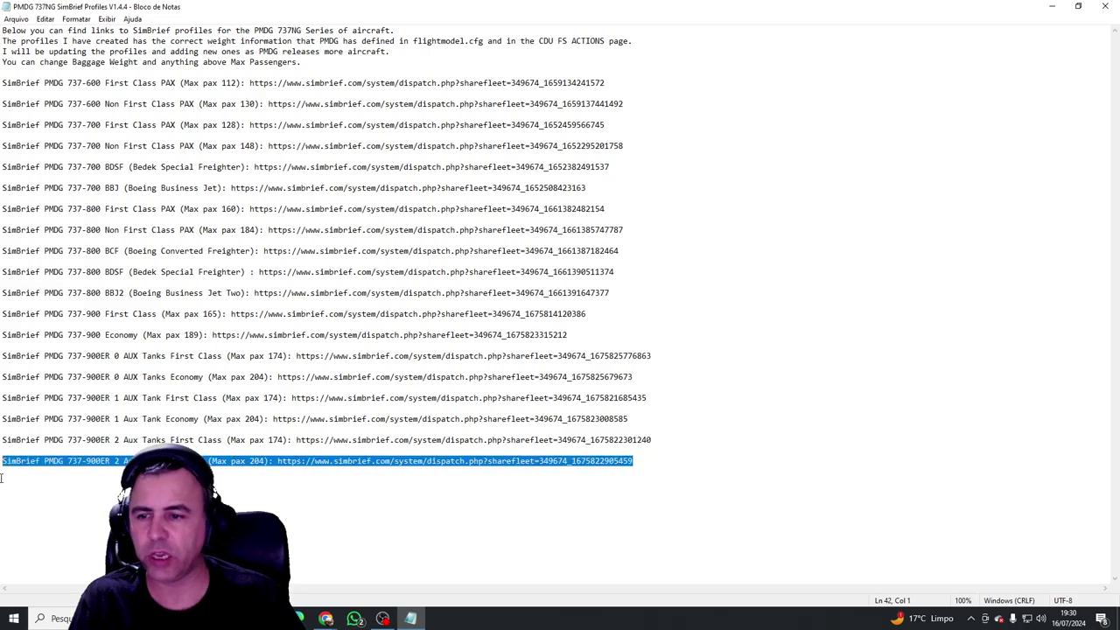
pyautogui.click(711, 315)
pyautogui.click(1052, 7)
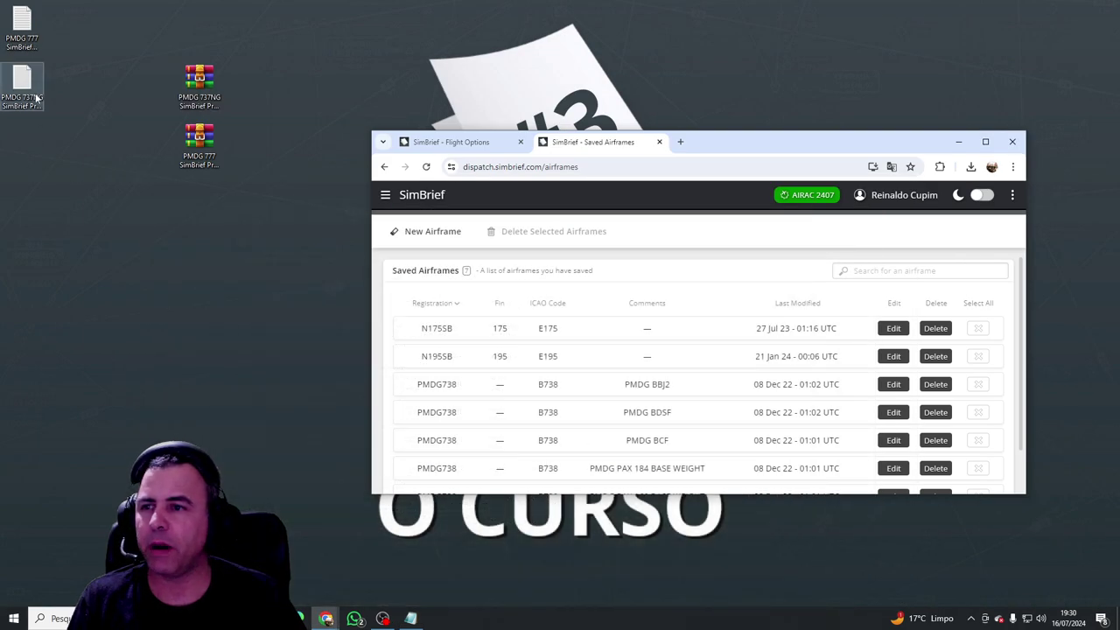
pyautogui.doubleClick(21, 26)
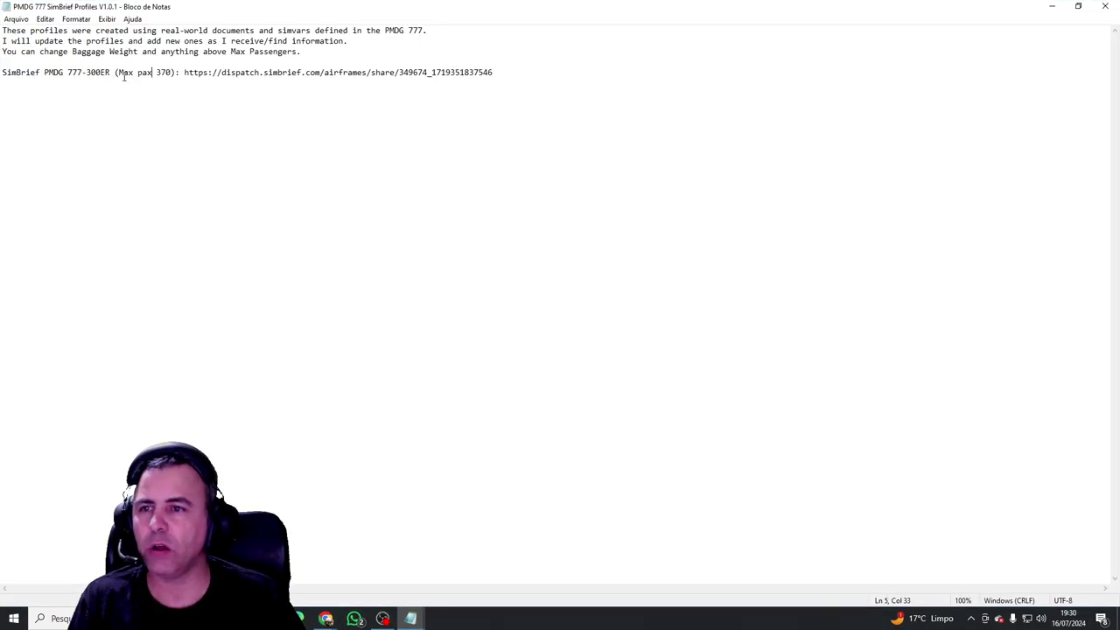
pyautogui.moveTo(184, 73); pyautogui.dragTo(490, 82)
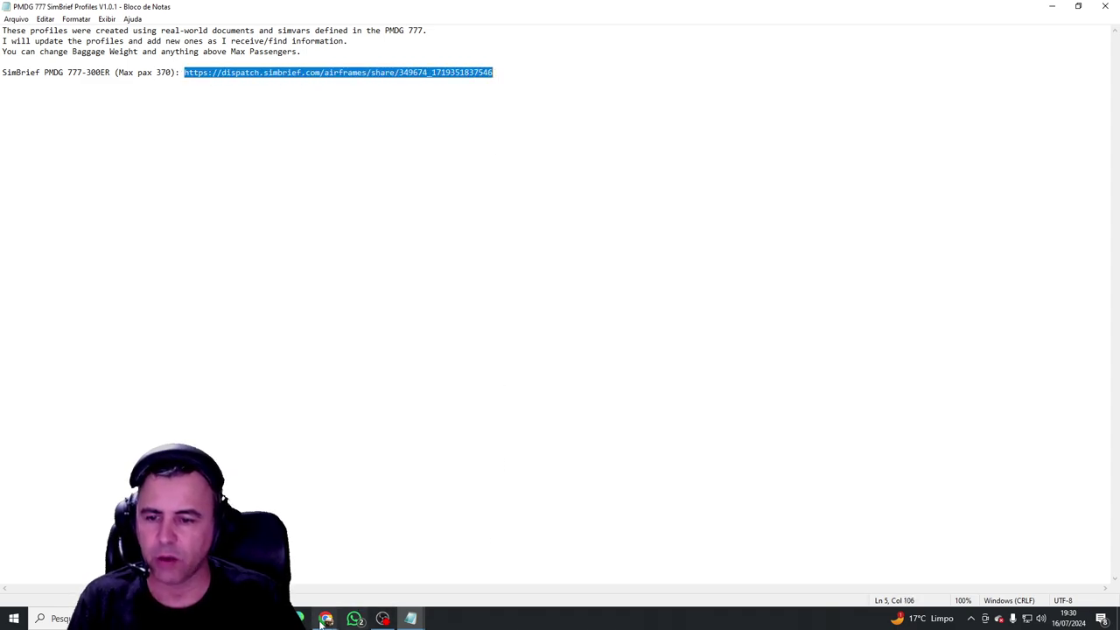
# Step: Bring Chrome forward, maximize it and start a new blank tab
pyautogui.moveTo(327, 617)
pyautogui.click(392, 556)
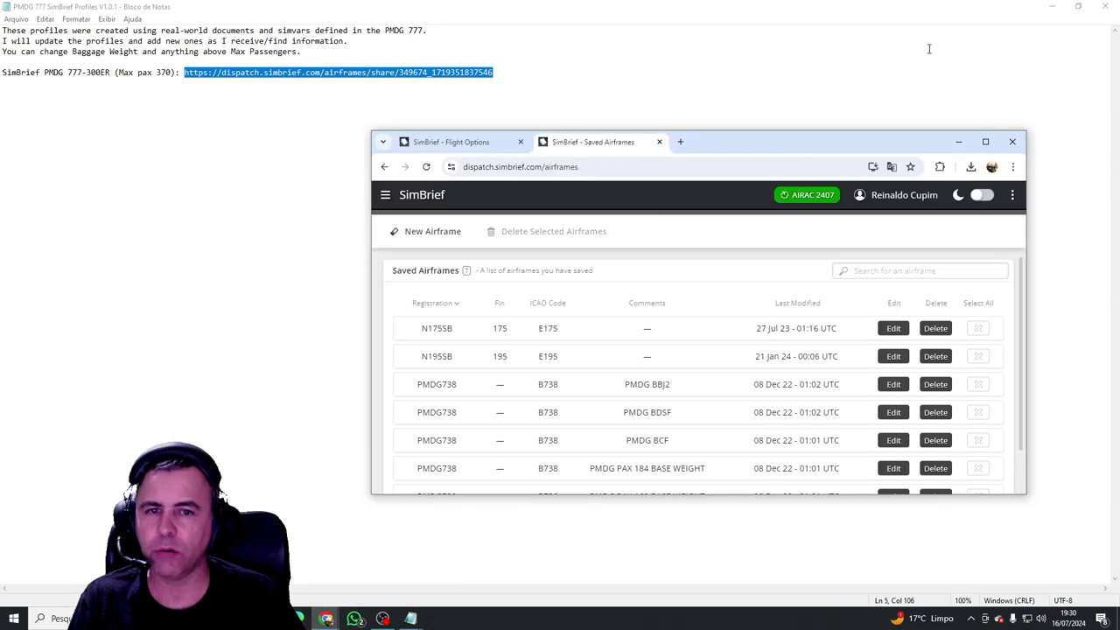
pyautogui.click(985, 141)
pyautogui.click(313, 11)
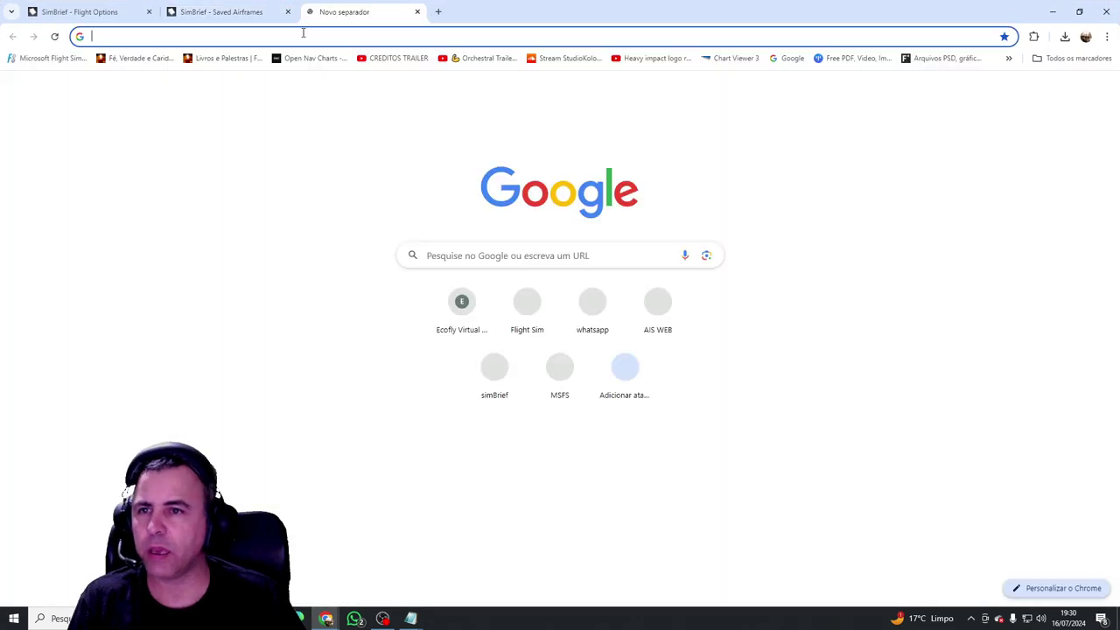
# Step: Load the pasted 777-300ER share link and save the PMDG77W airframe to the fleet
pyautogui.click(303, 36)
pyautogui.hotkey('ctrl', 'v')
pyautogui.press('Return')
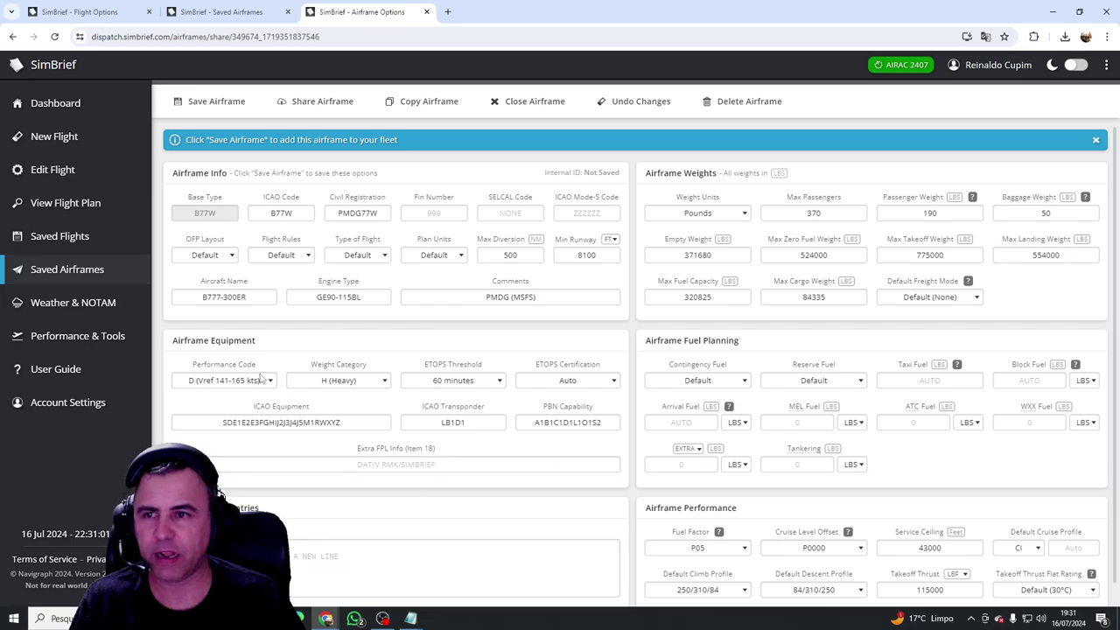
pyautogui.click(221, 101)
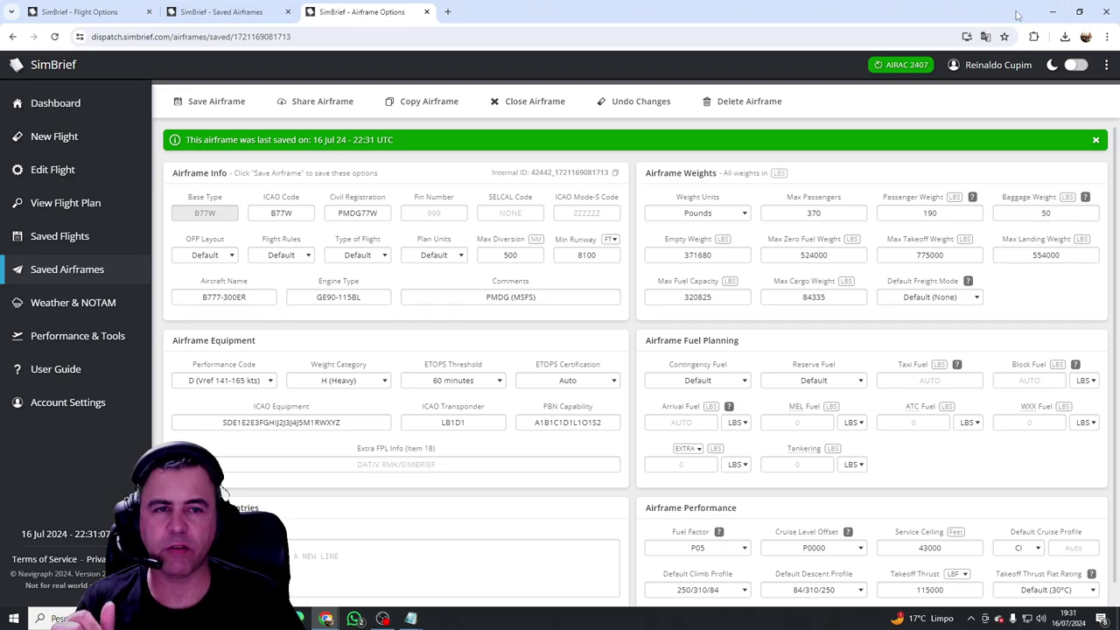
pyautogui.click(1052, 12)
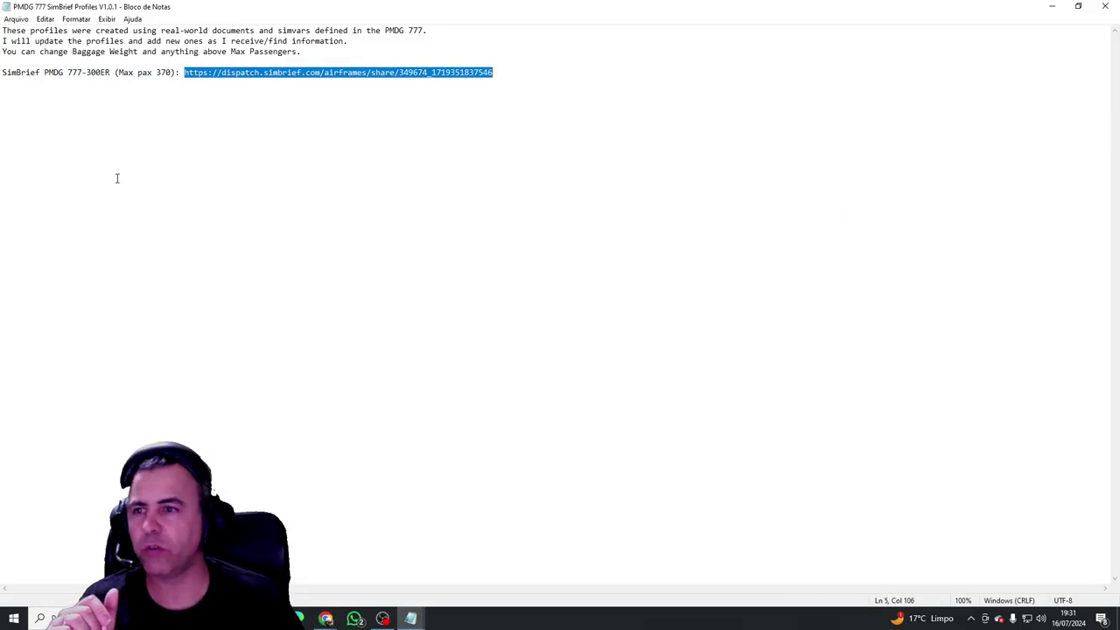
# Step: Copy the 737-600 First Class PAX share link from the 737NG list and save that airframe
pyautogui.click(1105, 7)
pyautogui.doubleClick(22, 80)
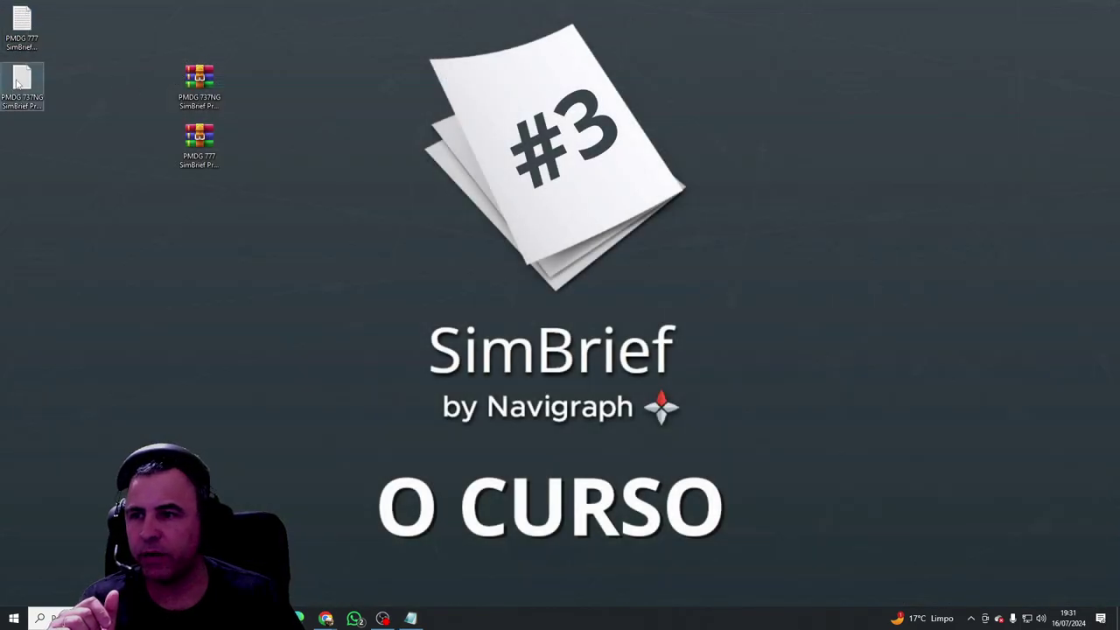
pyautogui.doubleClick(522, 175)
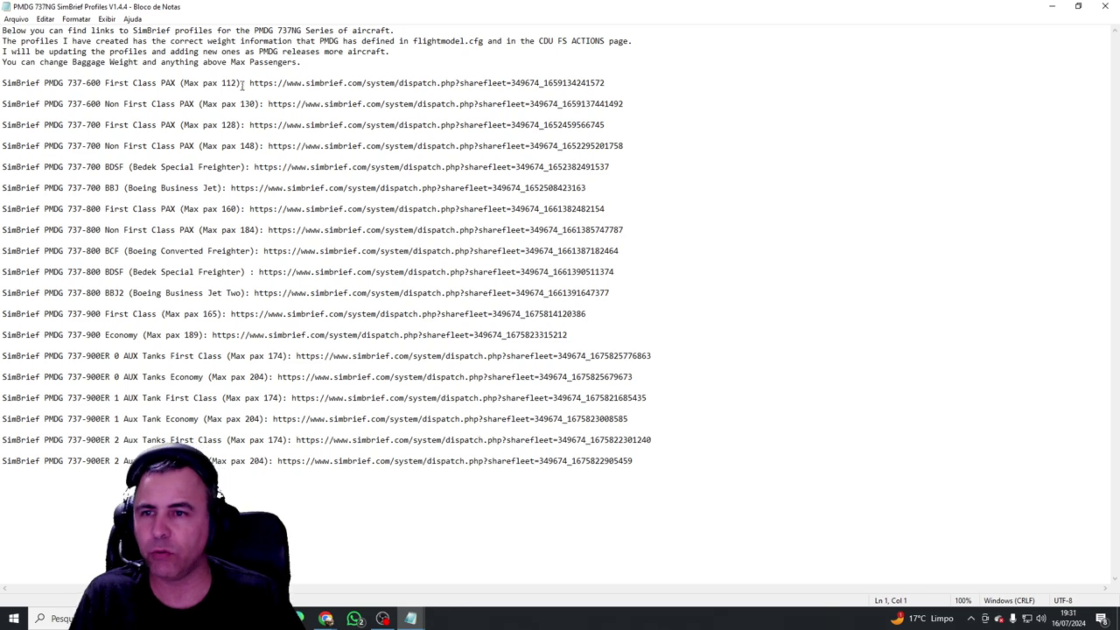
pyautogui.moveTo(251, 84); pyautogui.dragTo(616, 82)
pyautogui.hotkey('ctrl', 'c')
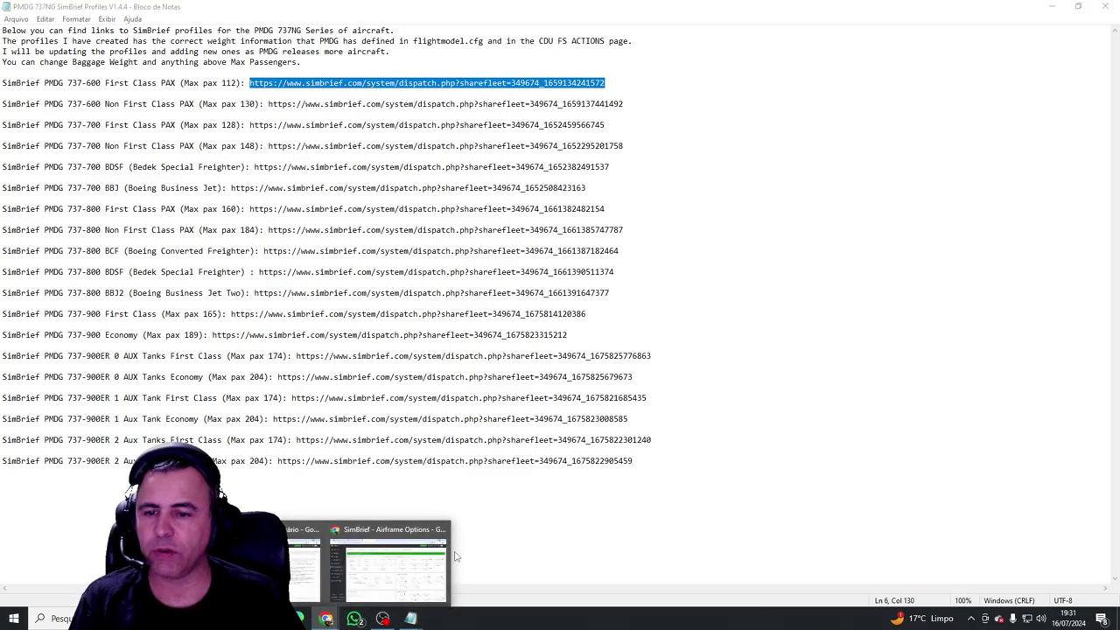
pyautogui.click(394, 569)
pyautogui.click(360, 39)
pyautogui.hotkey('ctrl', 'v')
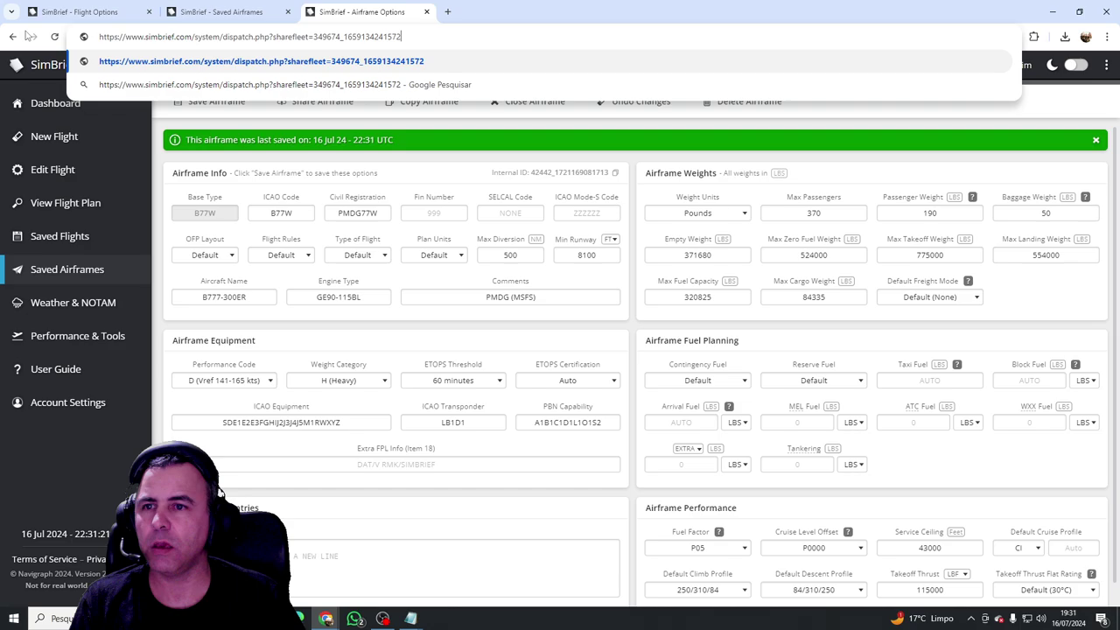
pyautogui.press('Return')
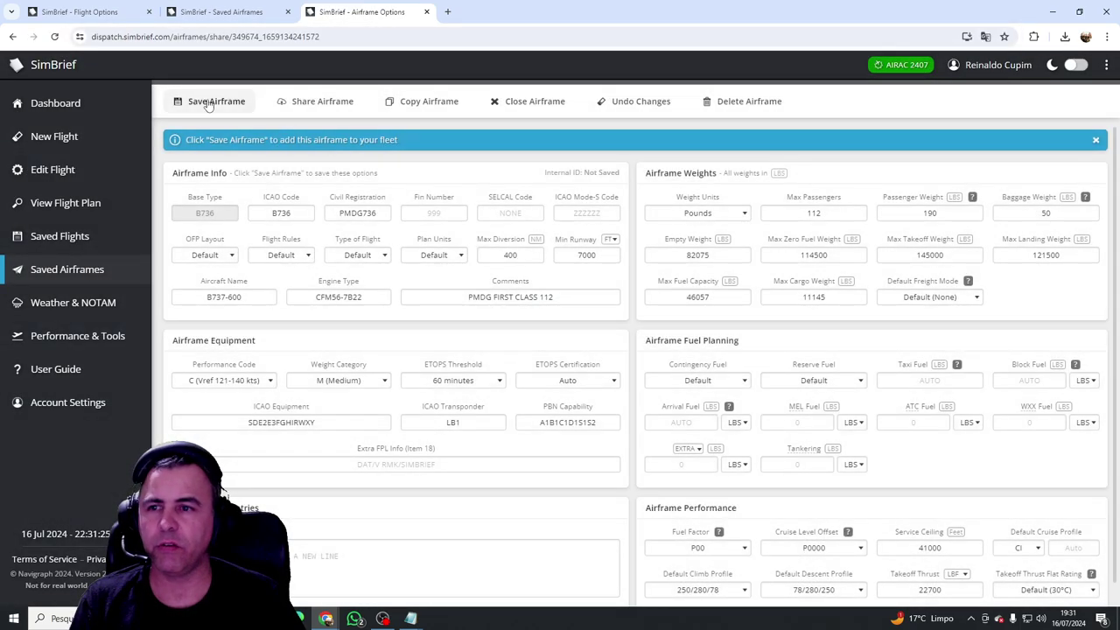
pyautogui.click(200, 109)
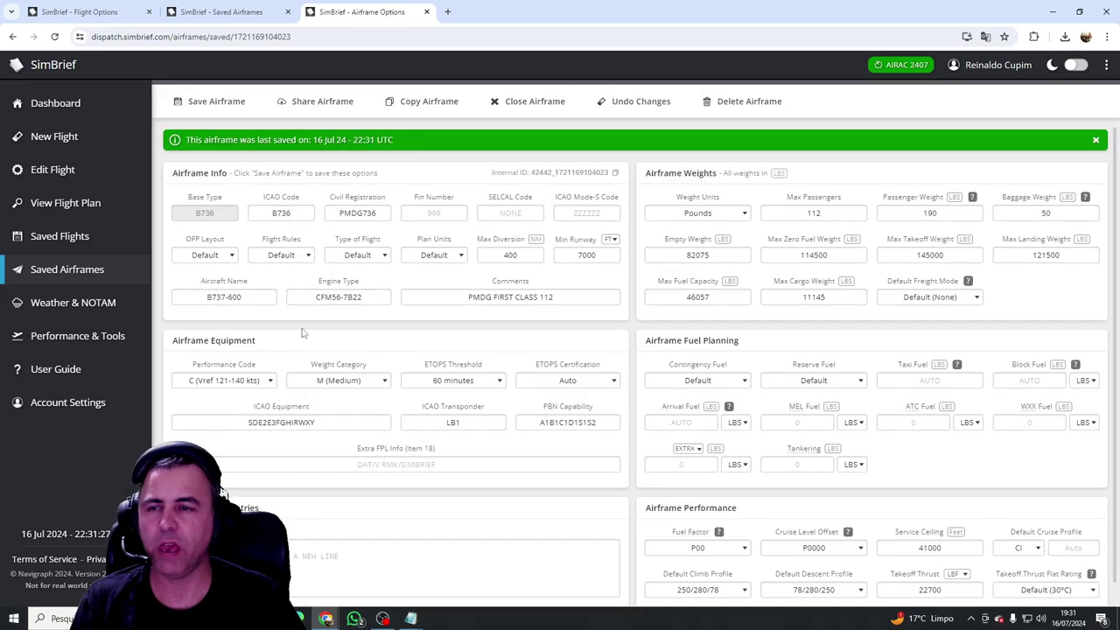
# Step: Copy the 737-600 Non First Class share link and save the Economy 130 airframe
pyautogui.moveTo(411, 619)
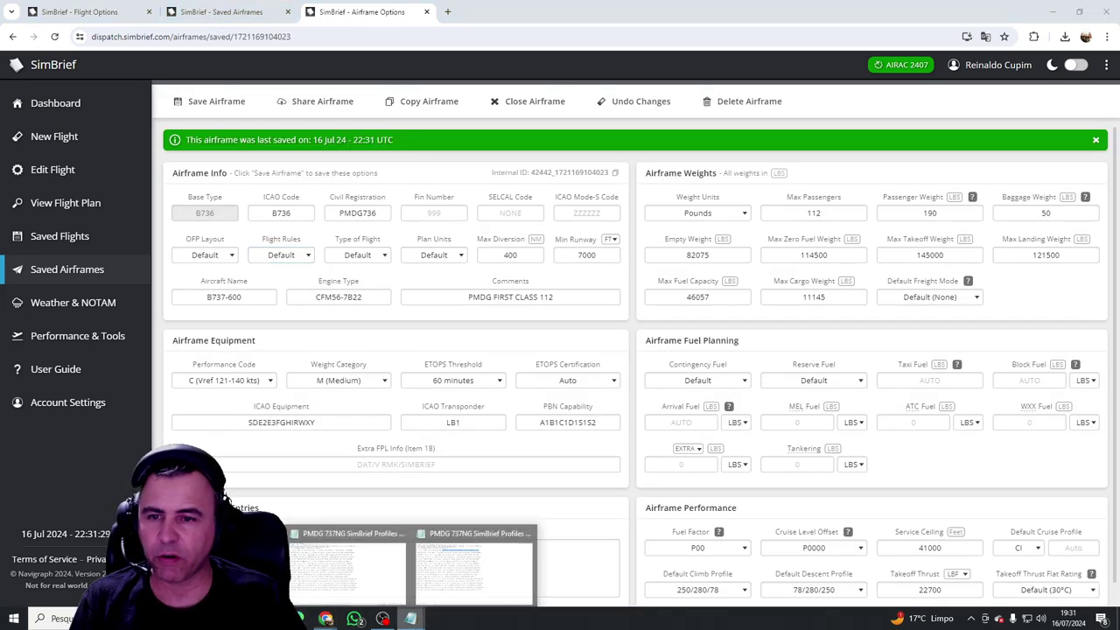
pyautogui.click(448, 573)
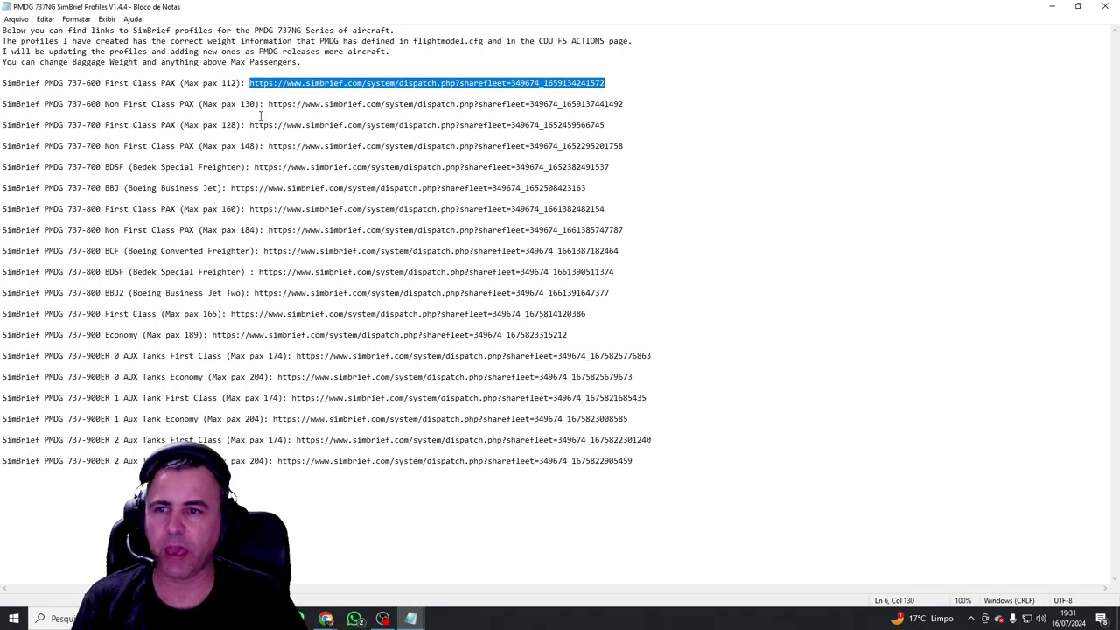
pyautogui.moveTo(269, 104); pyautogui.dragTo(644, 104)
pyautogui.hotkey('ctrl', 'c')
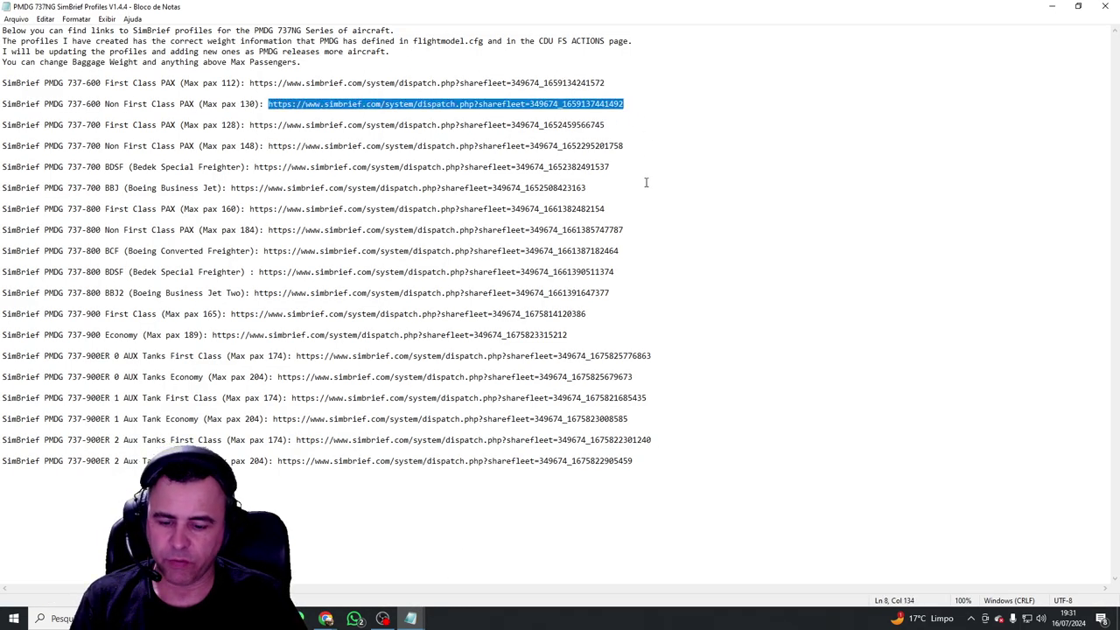
pyautogui.click(354, 619)
pyautogui.moveTo(411, 619)
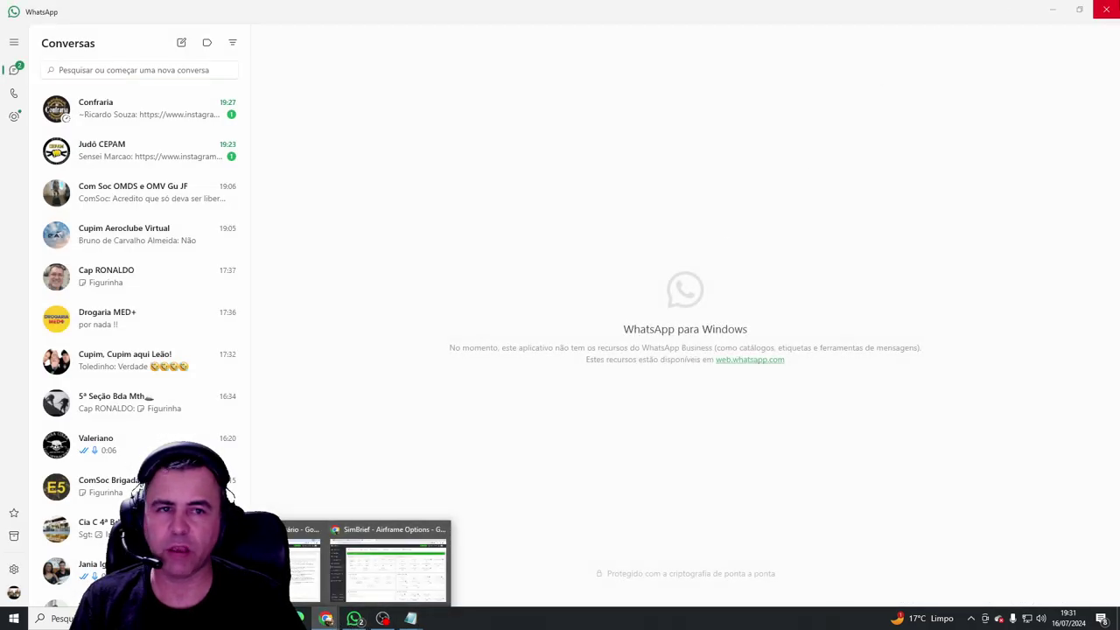
pyautogui.click(448, 573)
pyautogui.click(337, 620)
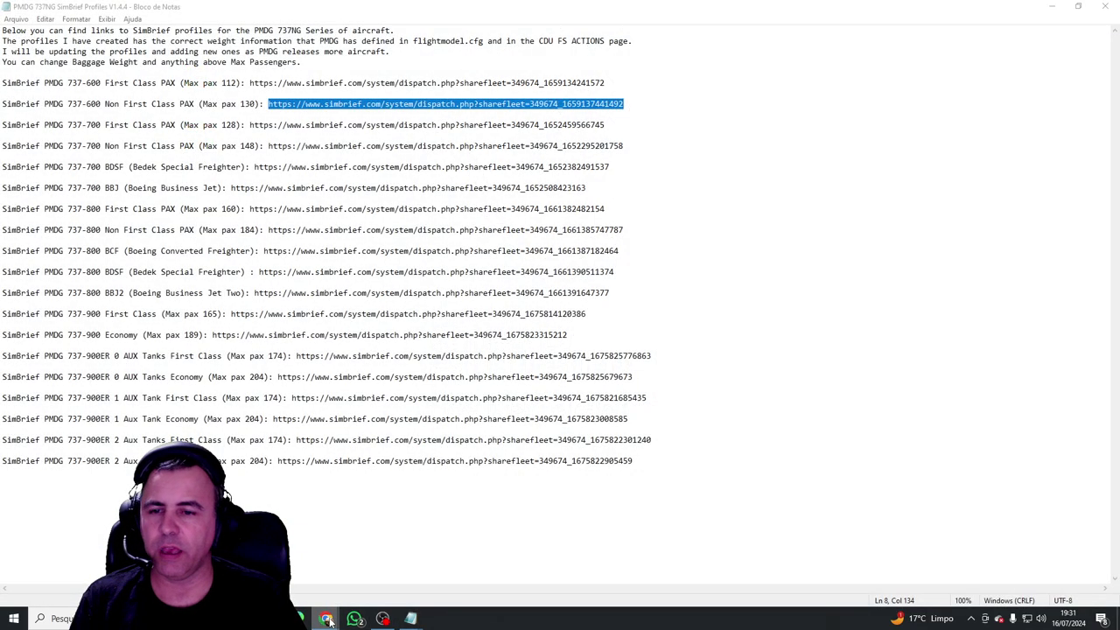
pyautogui.moveTo(328, 620)
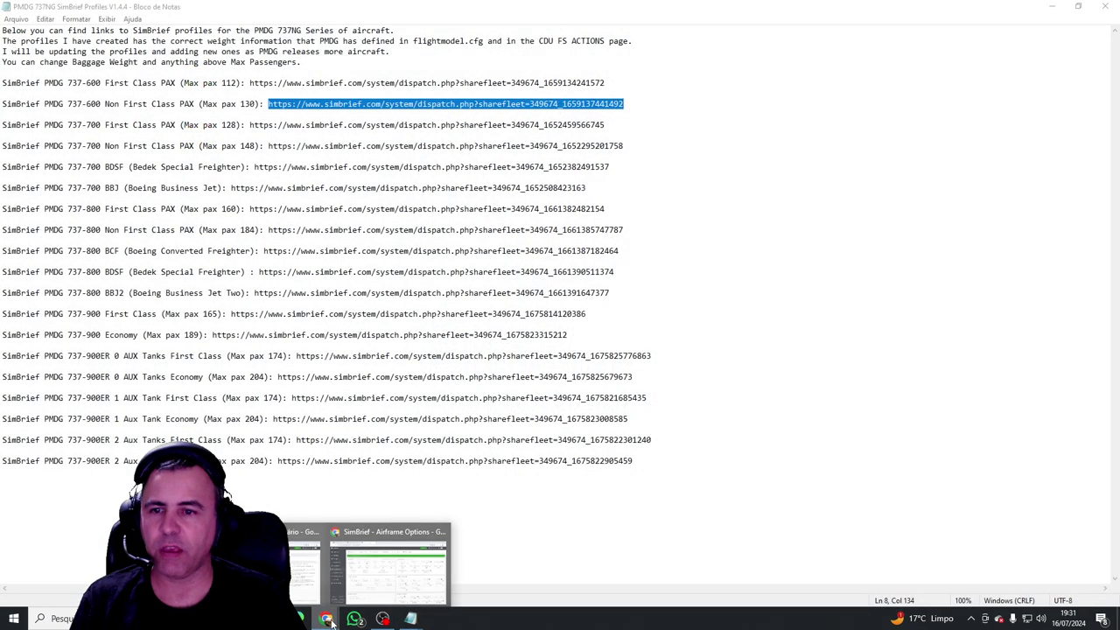
pyautogui.click(389, 584)
pyautogui.hotkey('ctrl', 'v')
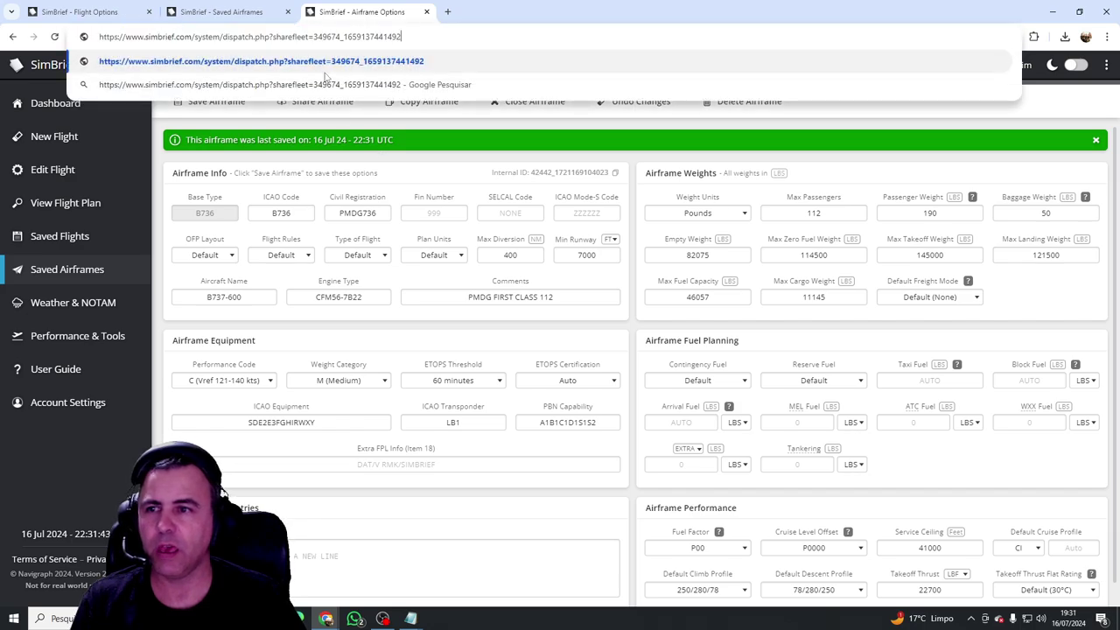
pyautogui.press('Return')
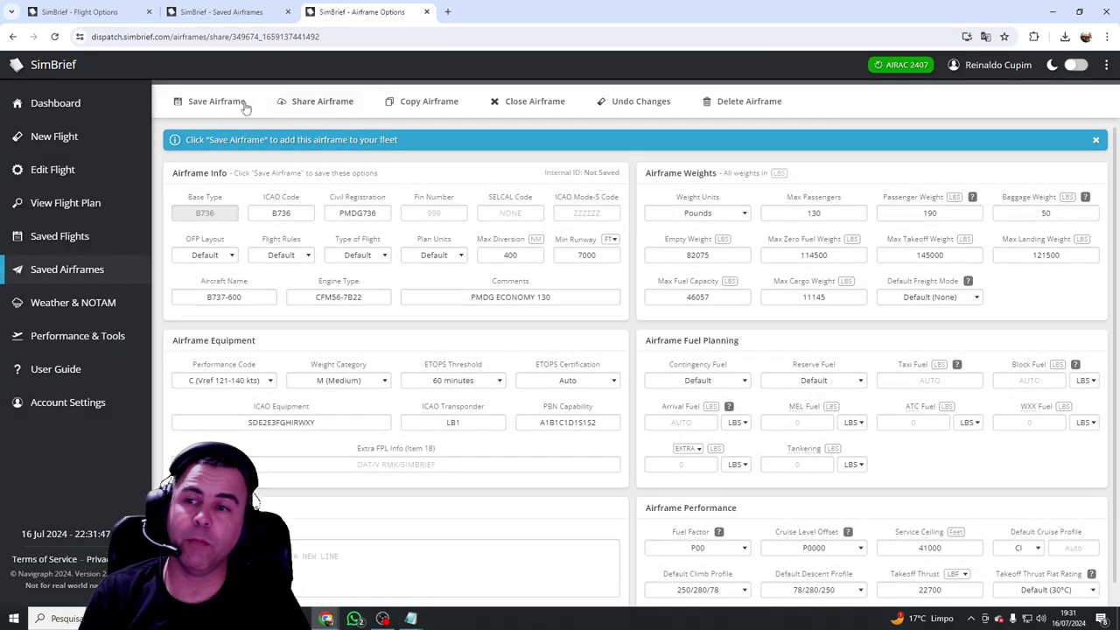
pyautogui.click(223, 101)
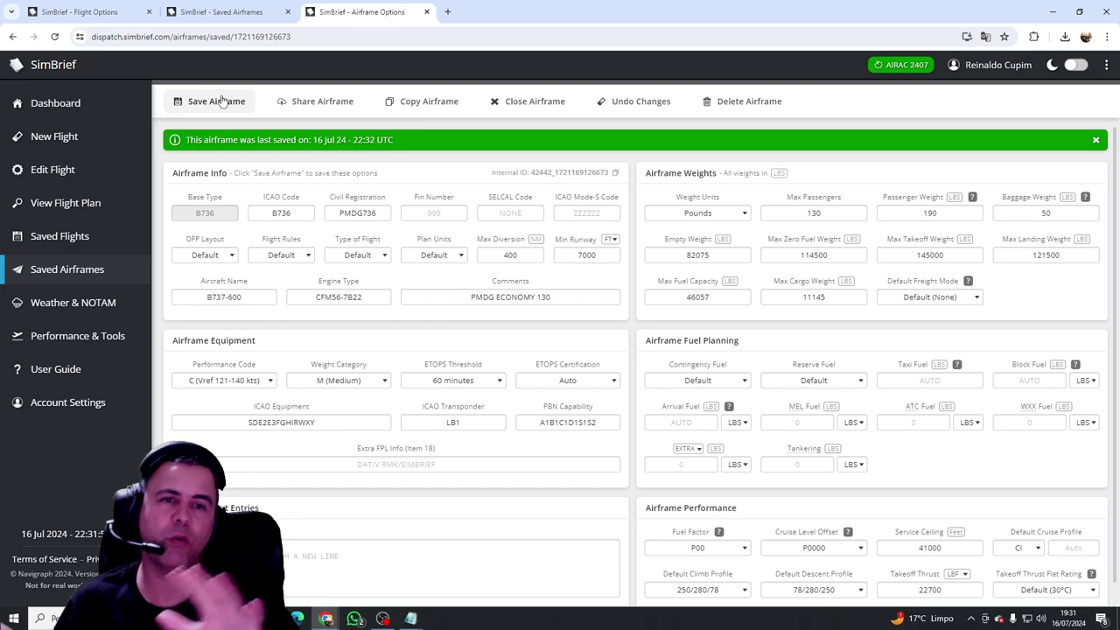
# Step: Return to the flight planning tab and reload the page
pyautogui.click(109, 11)
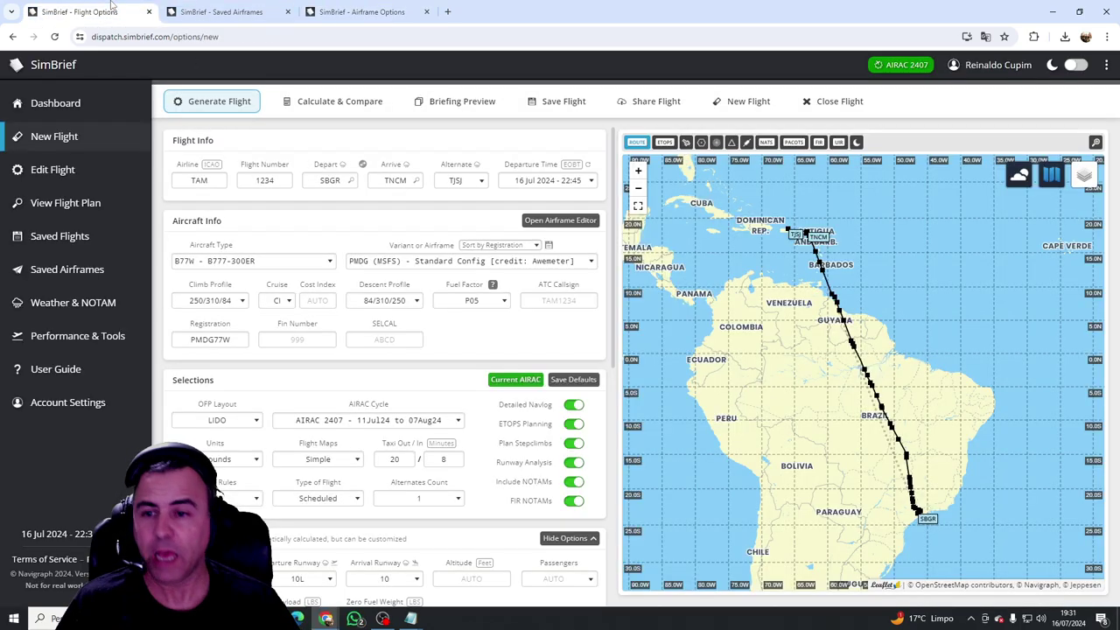
pyautogui.click(563, 263)
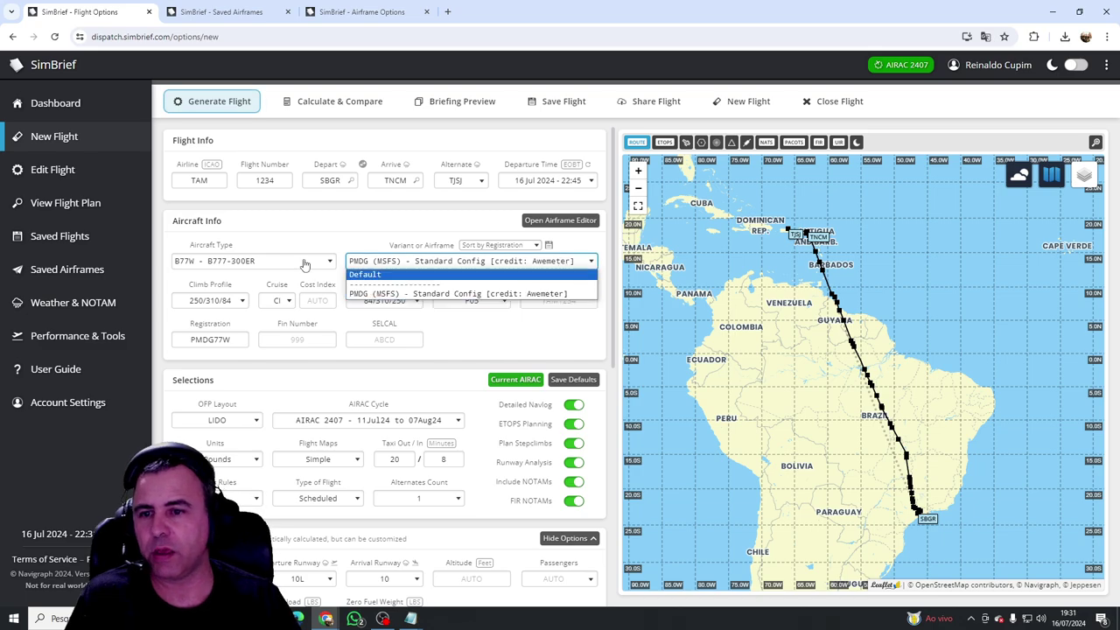
pyautogui.click(54, 37)
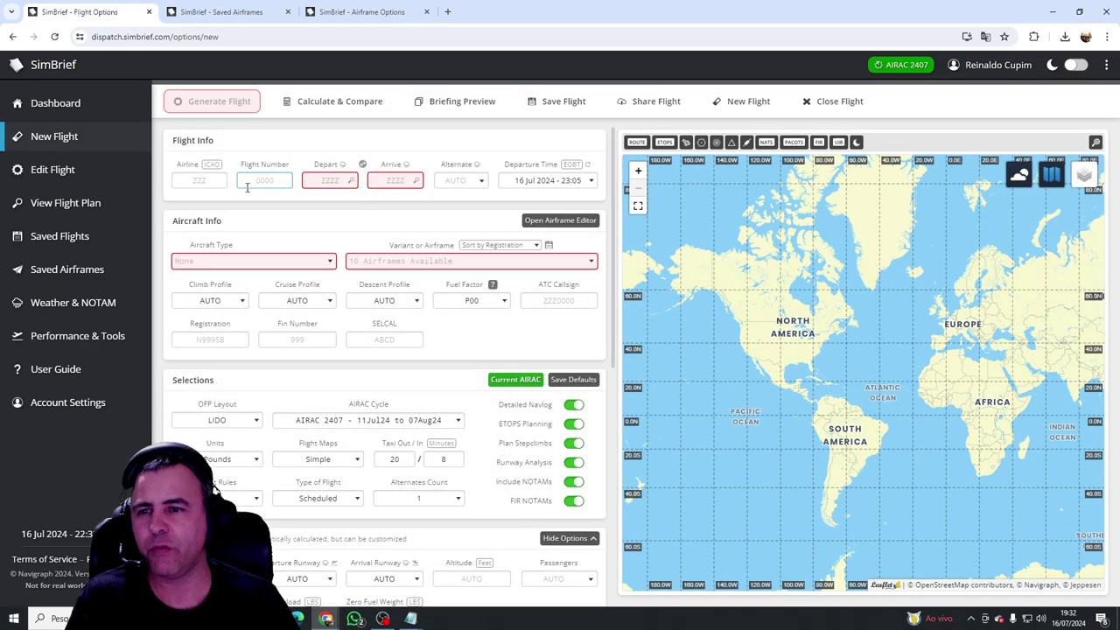
# Step: Enter airline TAM, flight number 1234, departure SBGR and arrival TNCM
pyautogui.click(198, 181)
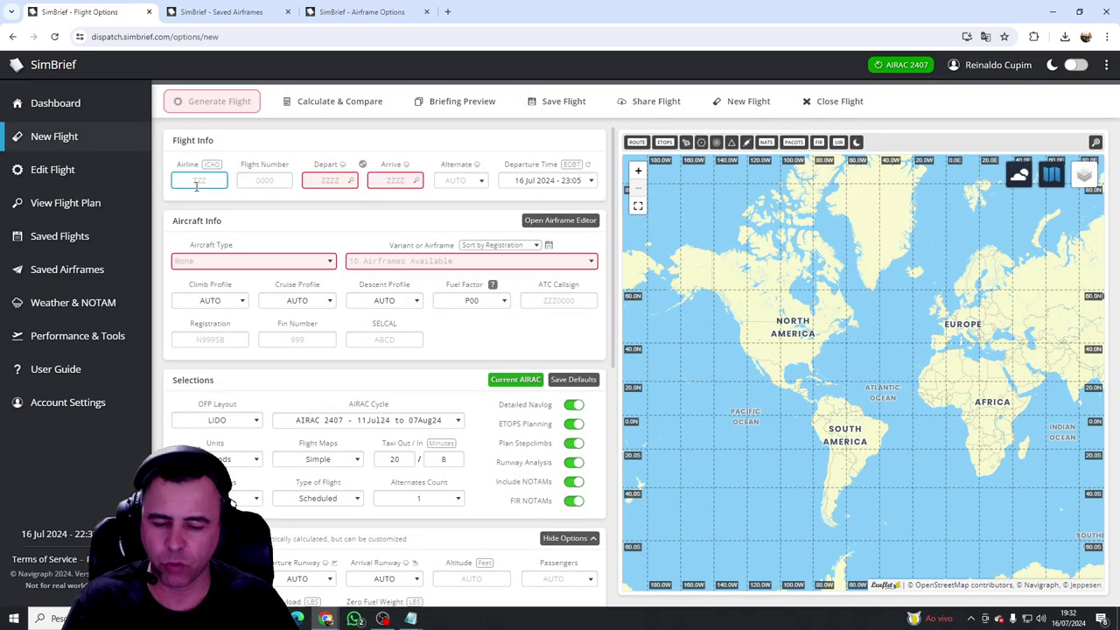
pyautogui.write('TAM')
pyautogui.press('Tab')
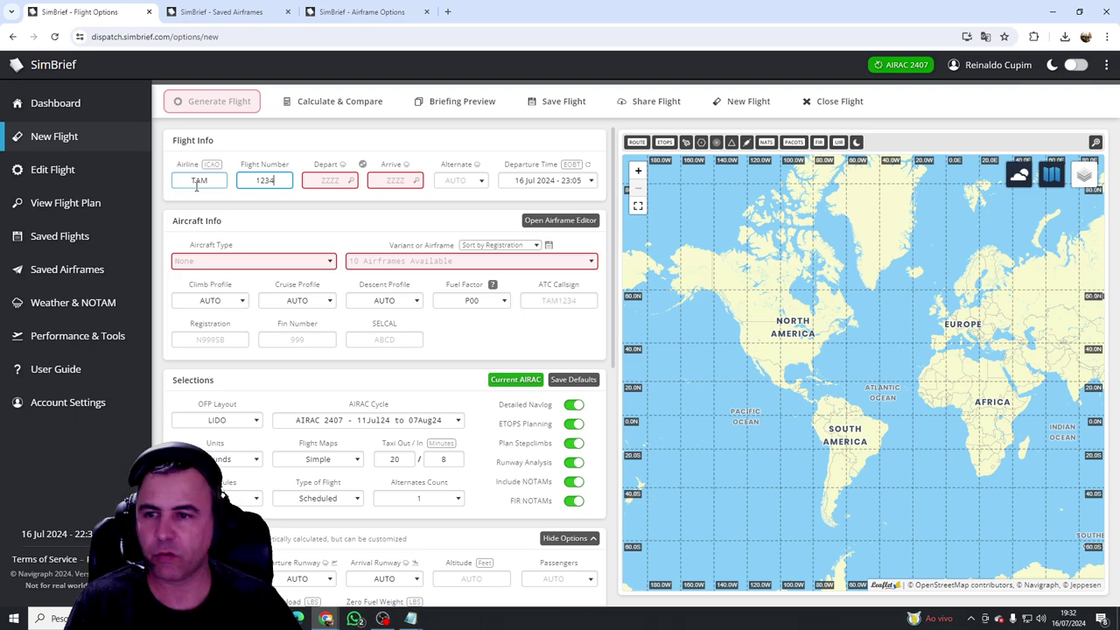
pyautogui.write('1234')
pyautogui.press('Tab')
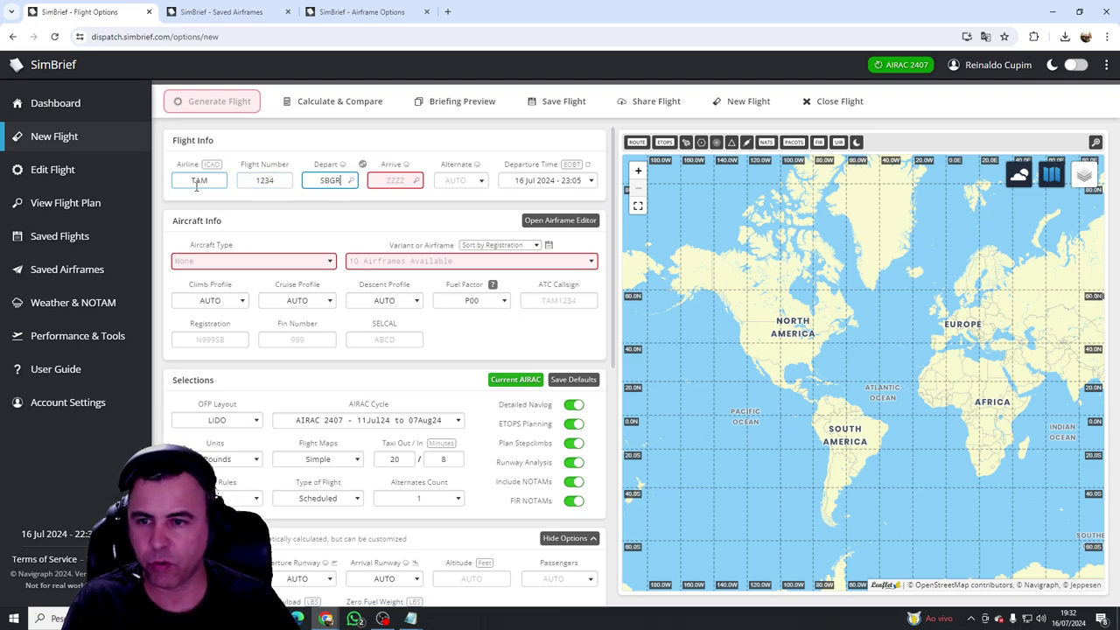
pyautogui.click(394, 182)
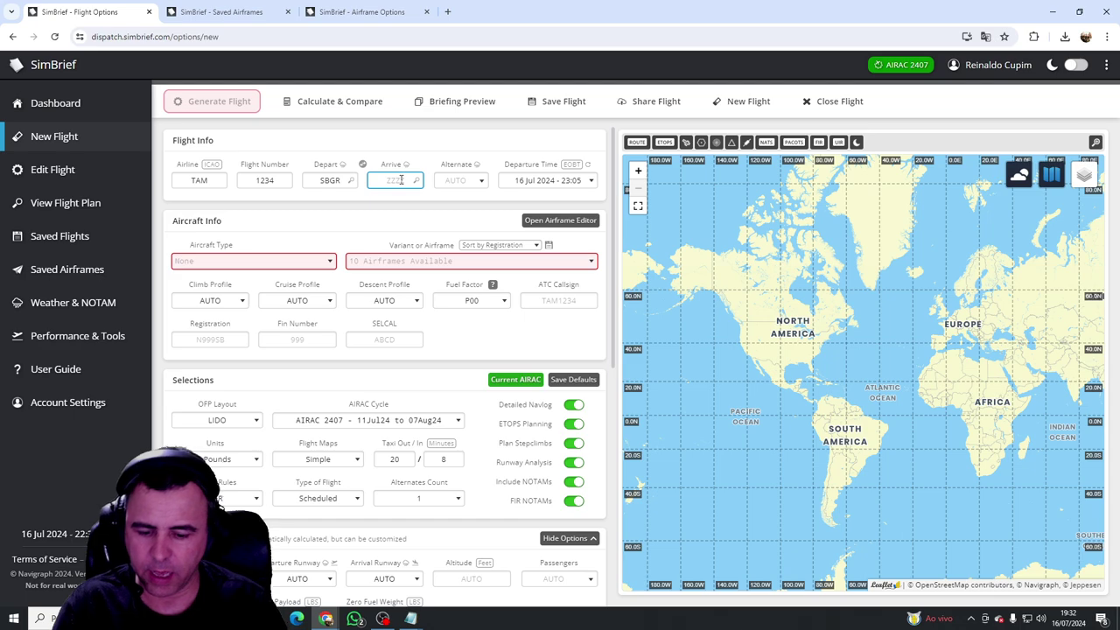
pyautogui.click(429, 196)
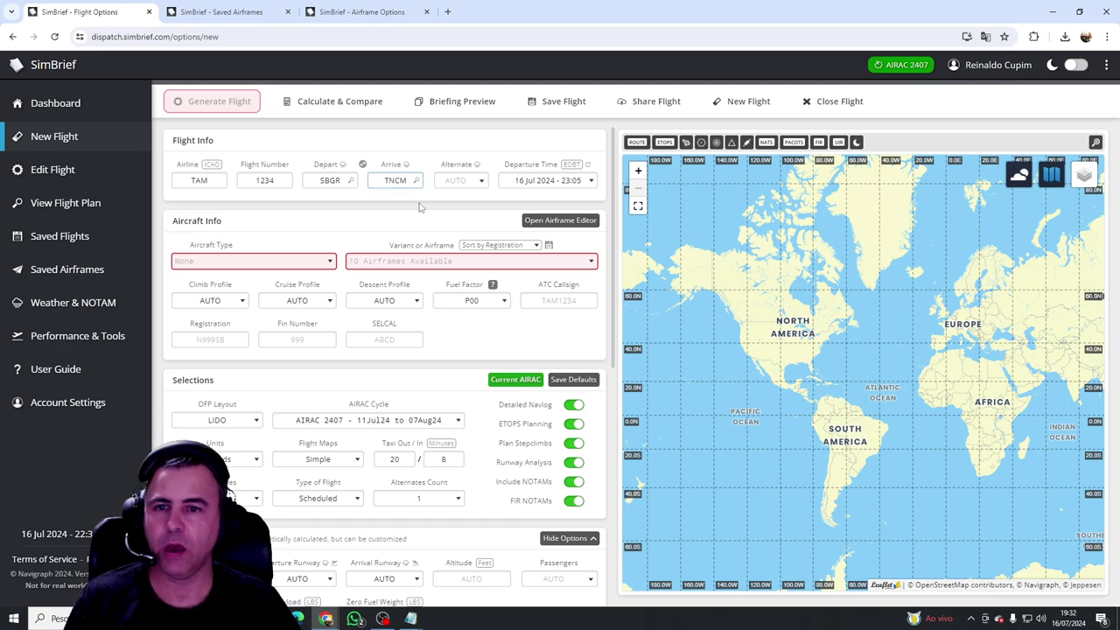
# Step: Choose aircraft type B77W - B777-300ER with the PMDG (MSFS) Standard Config airframe, registration PMDG77W
pyautogui.click(283, 261)
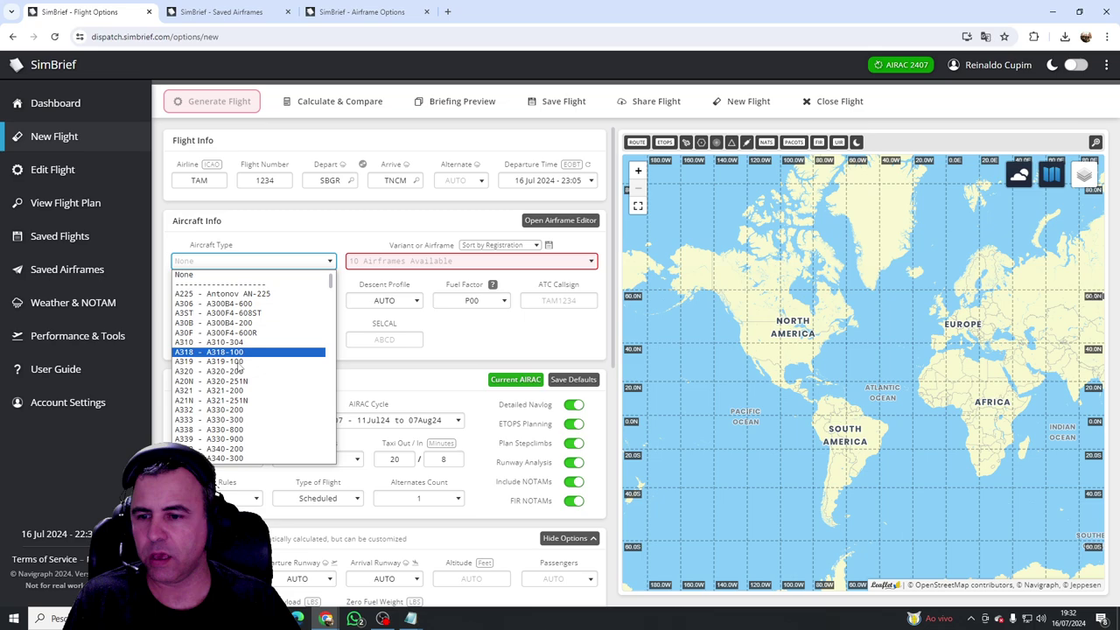
pyautogui.scroll(-15, 262, 426)
pyautogui.scroll(10, 211, 350)
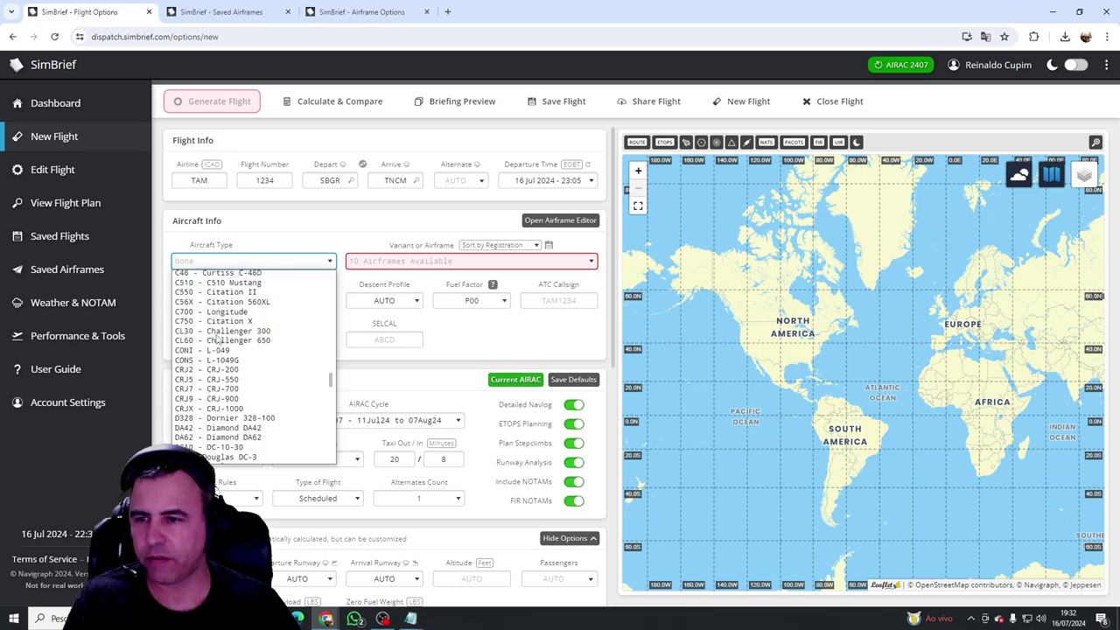
pyautogui.scroll(-2, 211, 348)
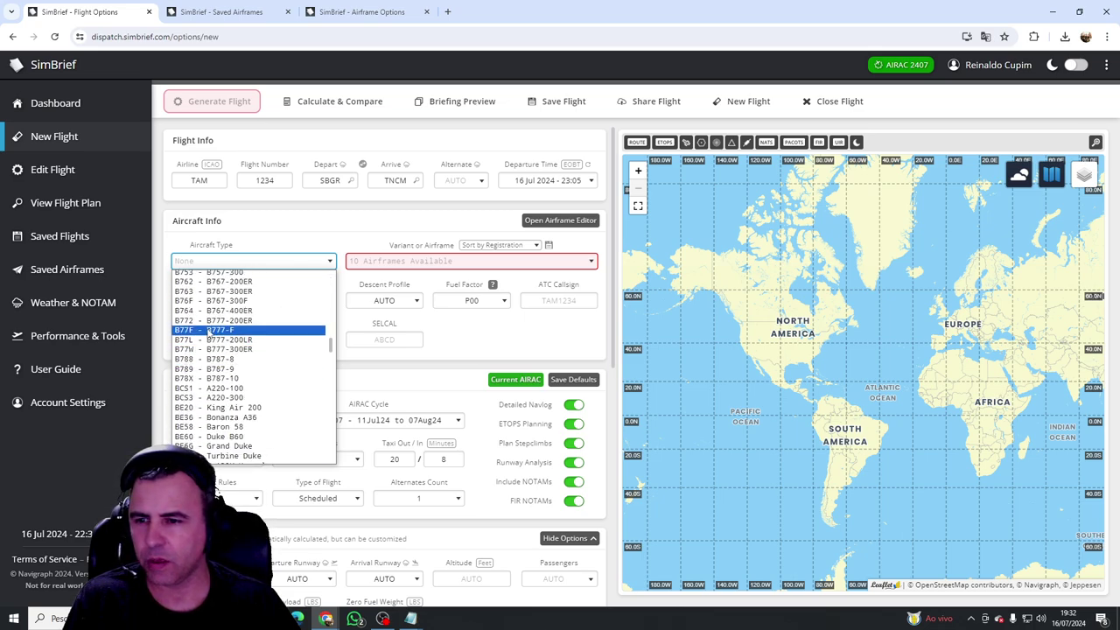
pyautogui.click(259, 349)
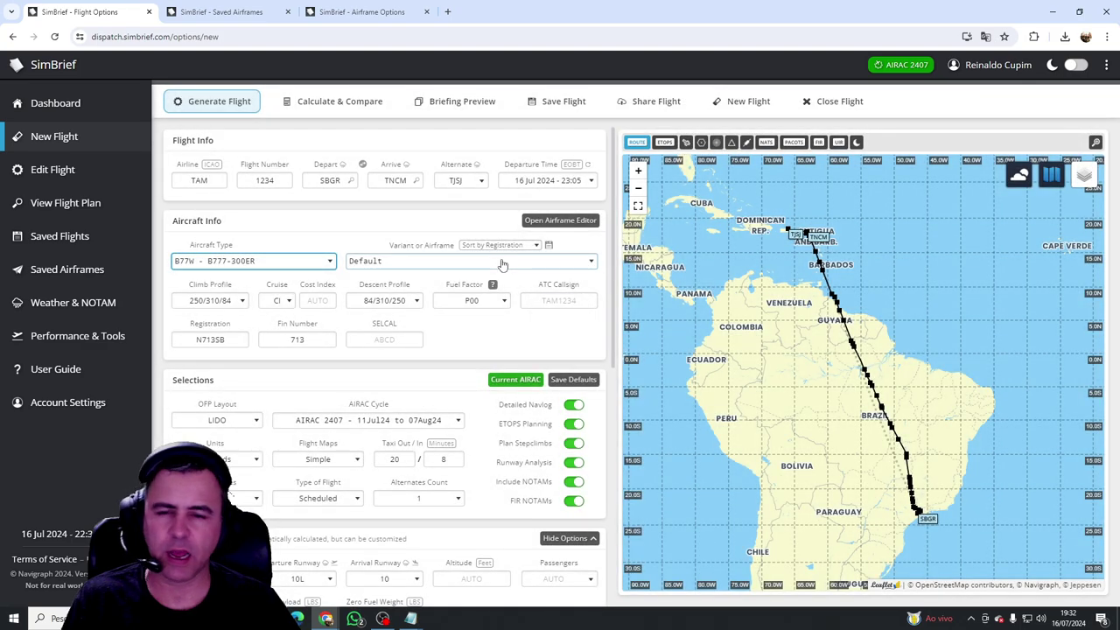
pyautogui.click(503, 262)
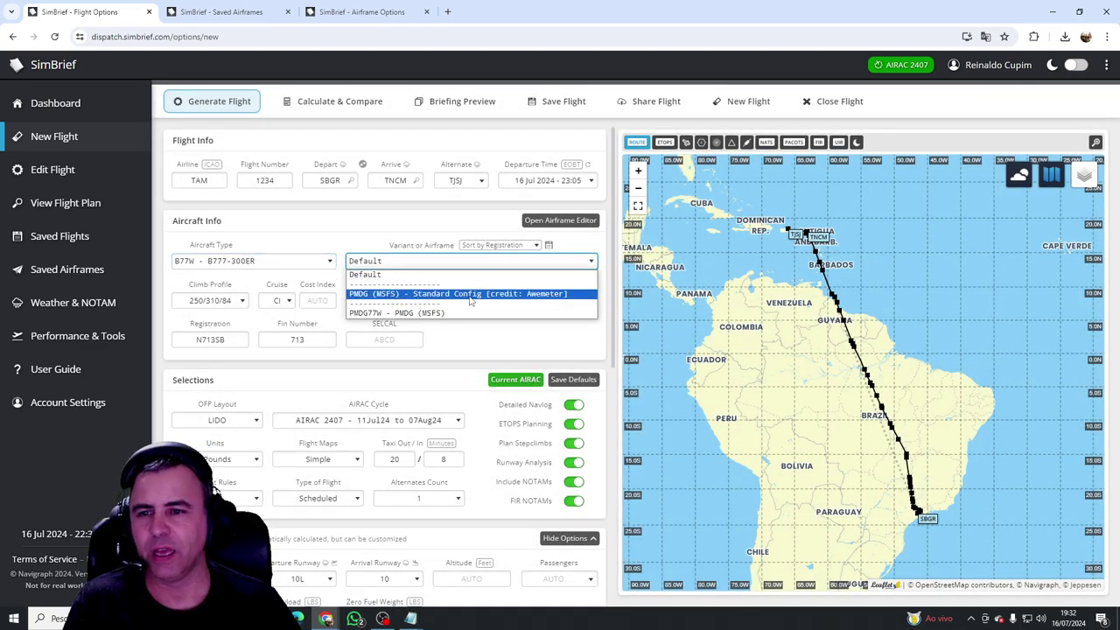
pyautogui.click(470, 295)
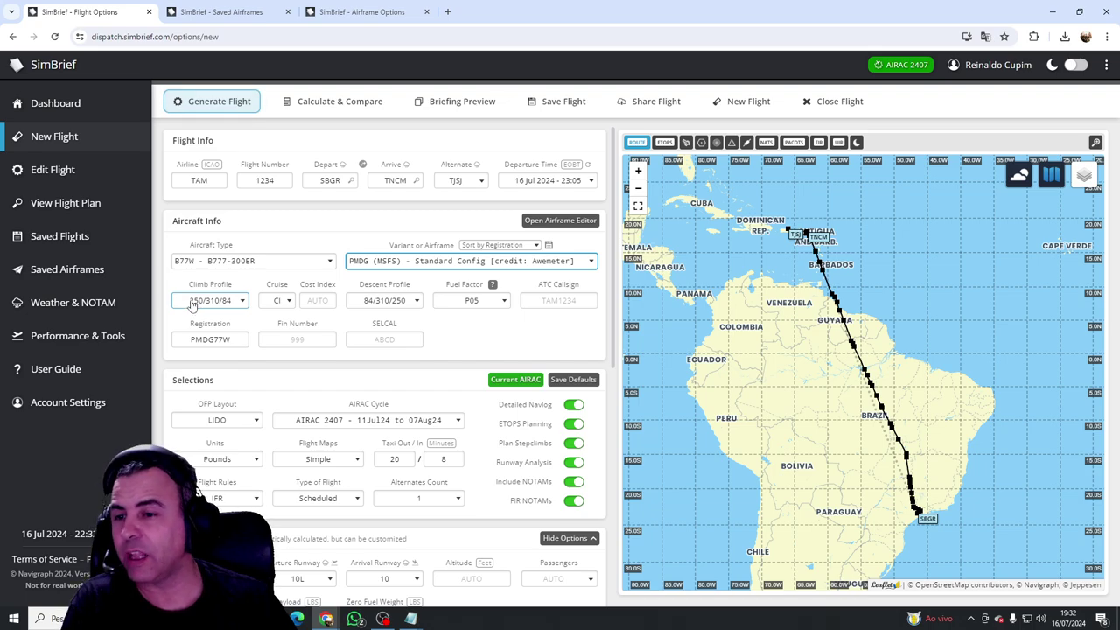
pyautogui.click(232, 300)
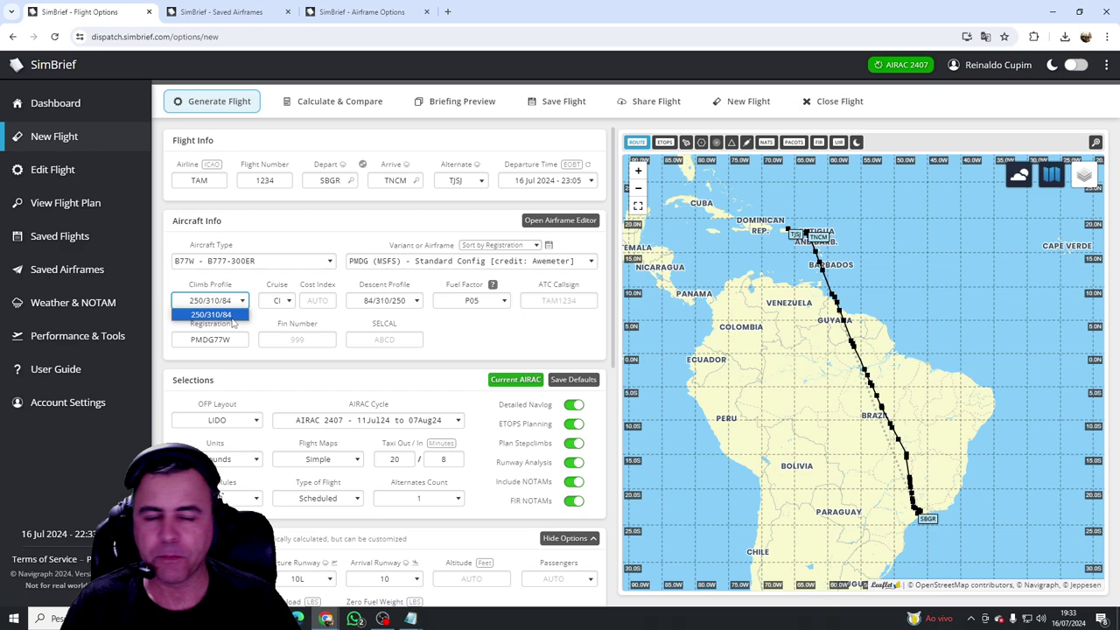
pyautogui.click(289, 304)
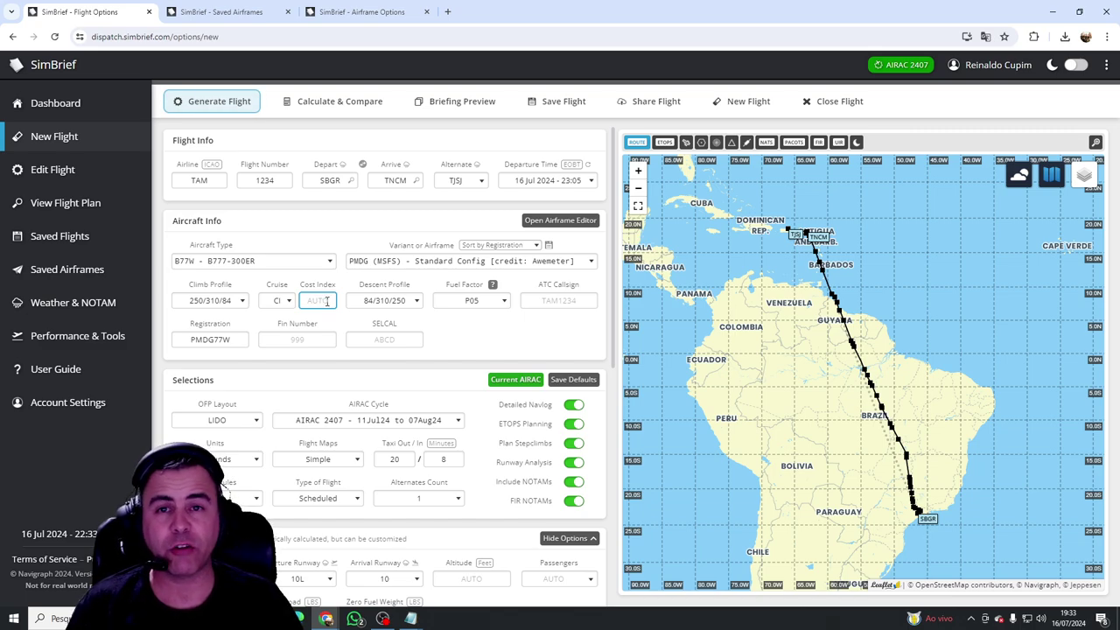
pyautogui.click(327, 301)
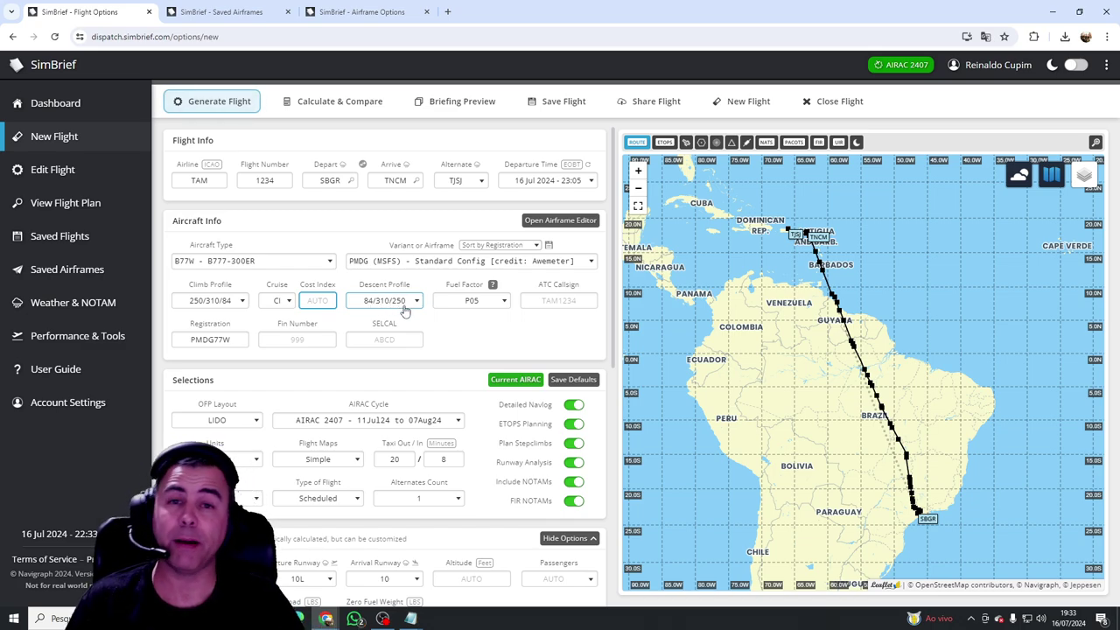
# Step: Browse the fuel factor values and close the list, leaving P05 selected
pyautogui.click(504, 302)
pyautogui.click(504, 302)
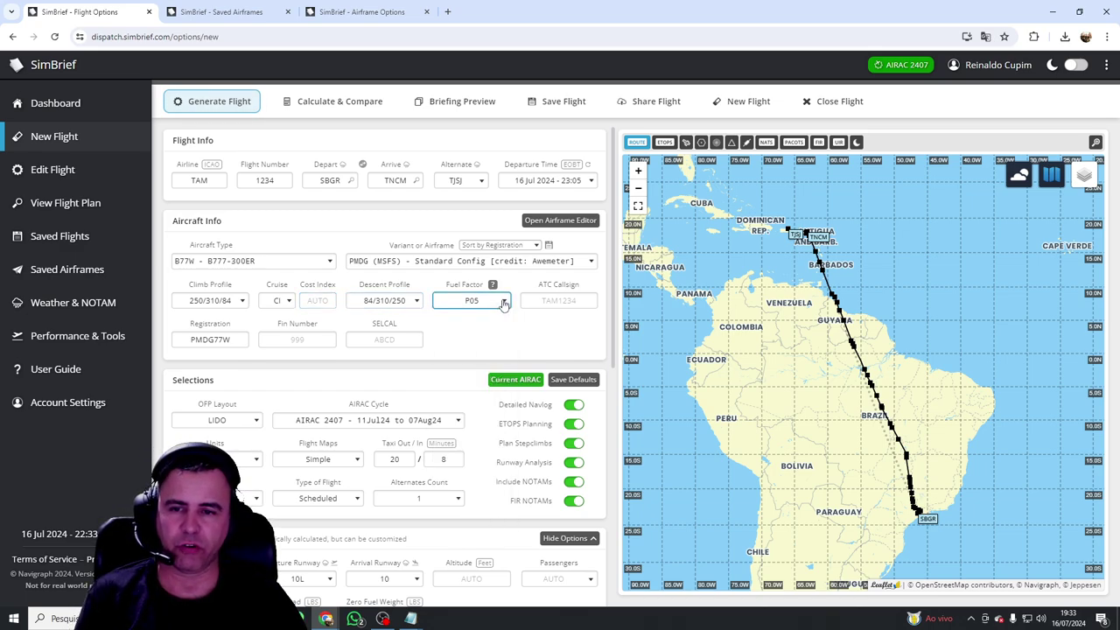
pyautogui.click(504, 302)
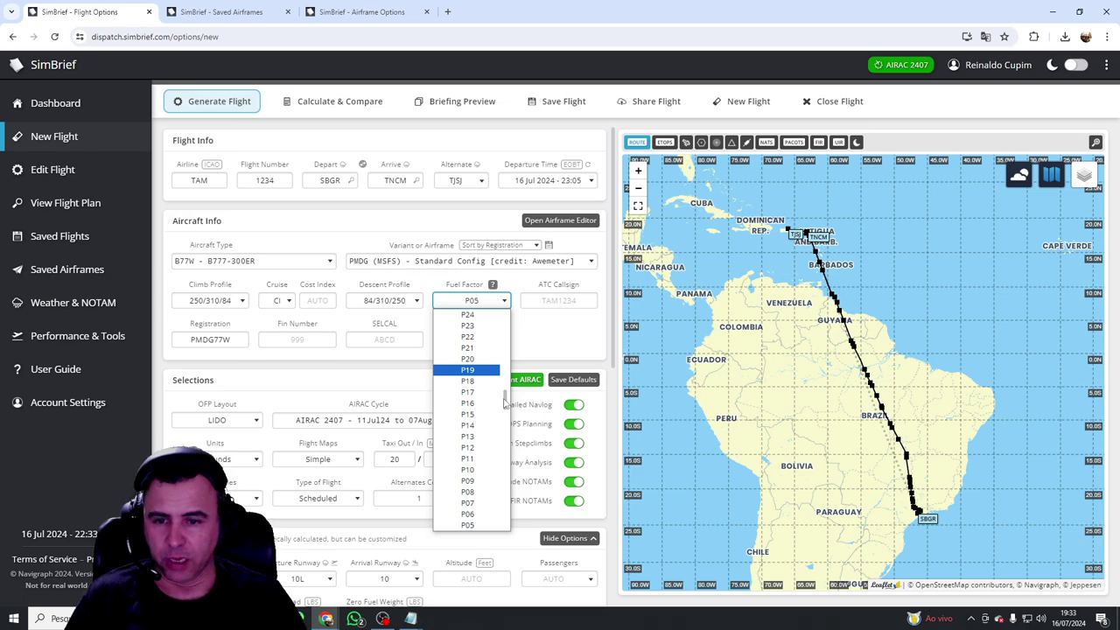
pyautogui.moveTo(507, 403)
pyautogui.mouseDown()
pyautogui.moveTo(508, 331)
pyautogui.moveTo(503, 486)
pyautogui.moveTo(504, 381)
pyautogui.mouseUp()
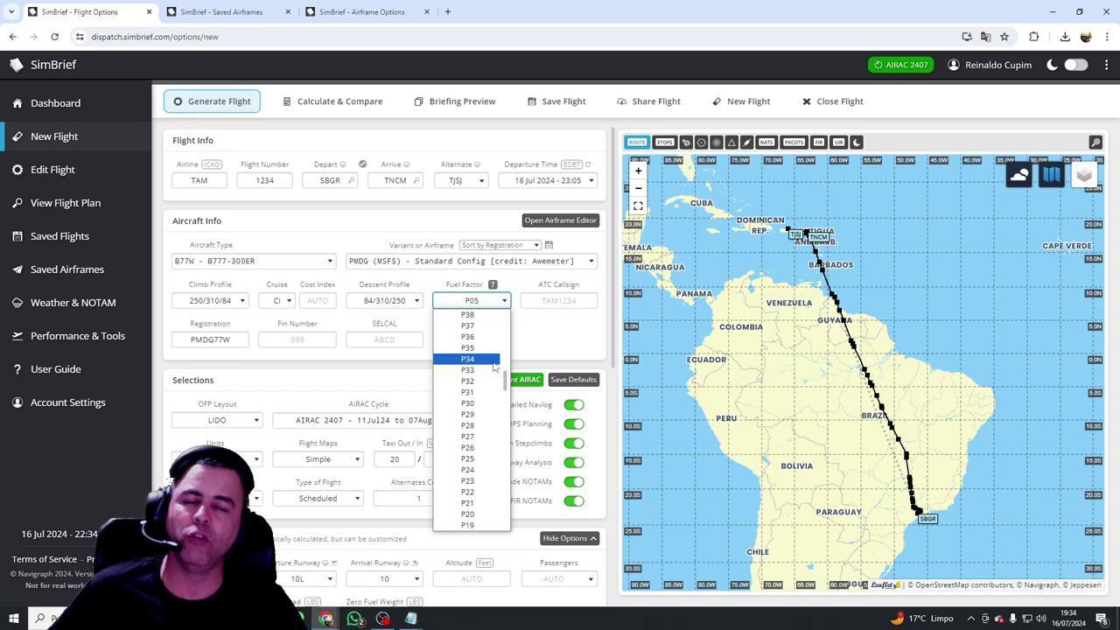
pyautogui.moveTo(505, 381); pyautogui.dragTo(515, 300)
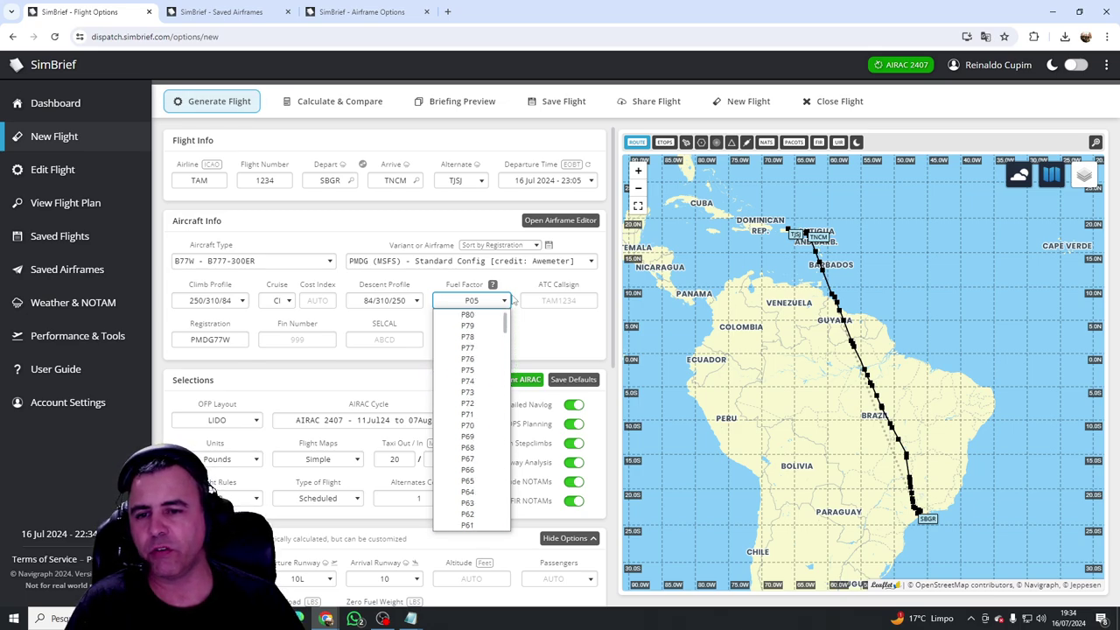
pyautogui.scroll(-10, 479, 416)
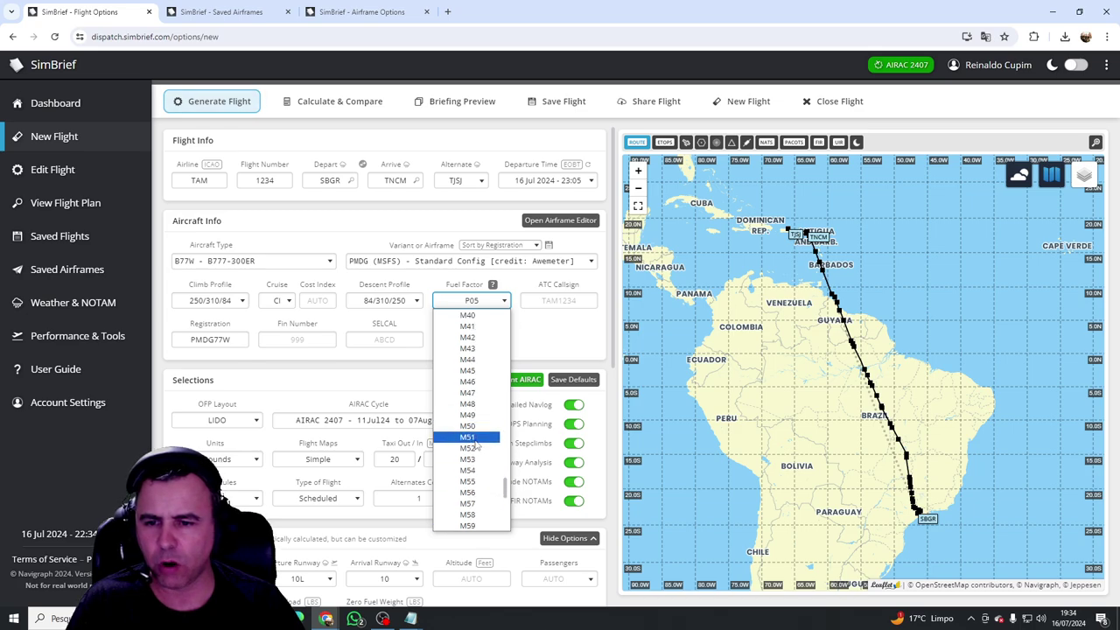
pyautogui.scroll(8, 474, 411)
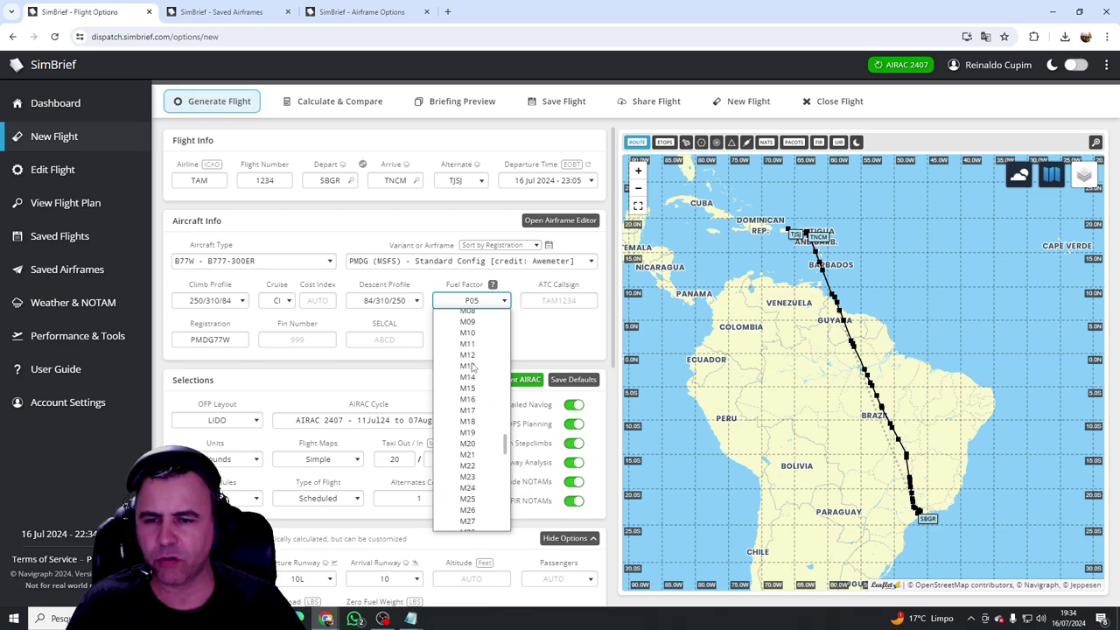
pyautogui.scroll(3, 478, 465)
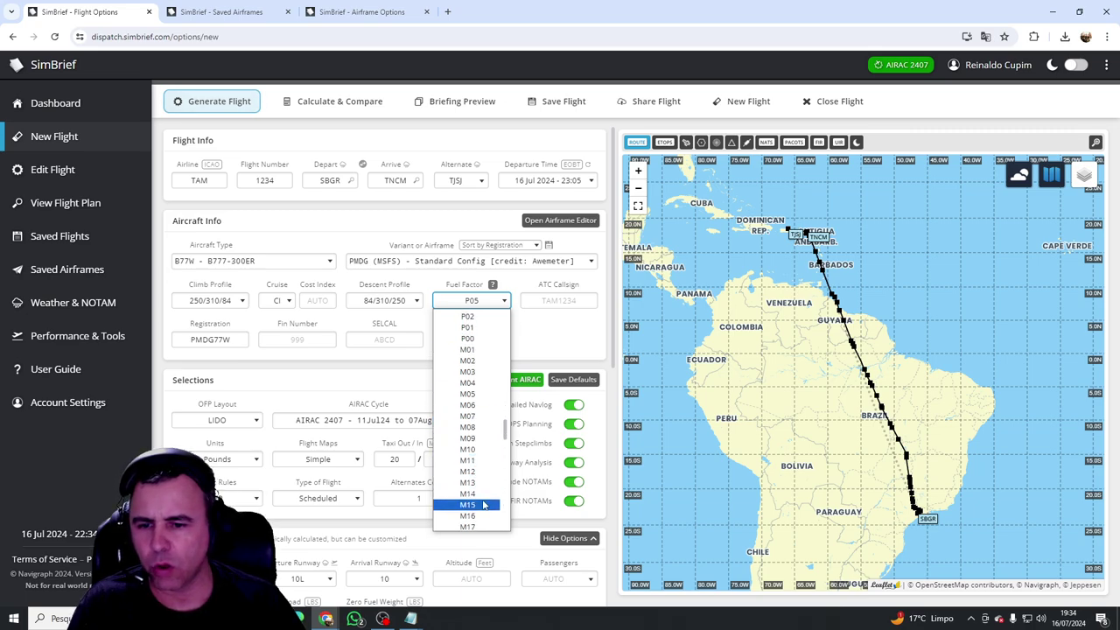
pyautogui.scroll(3, 486, 447)
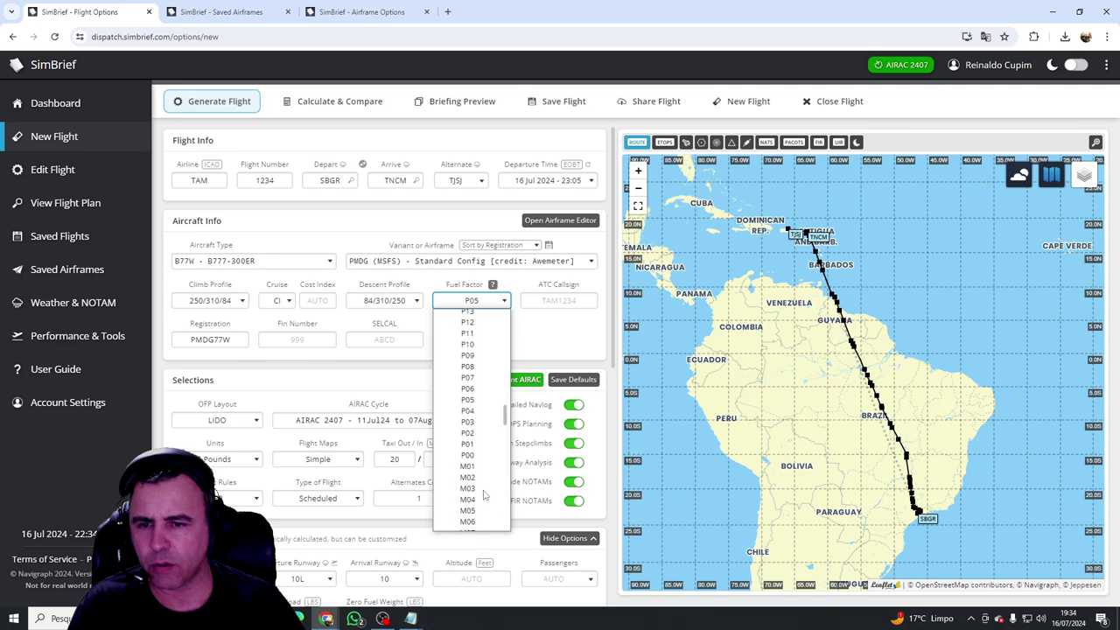
pyautogui.click(482, 400)
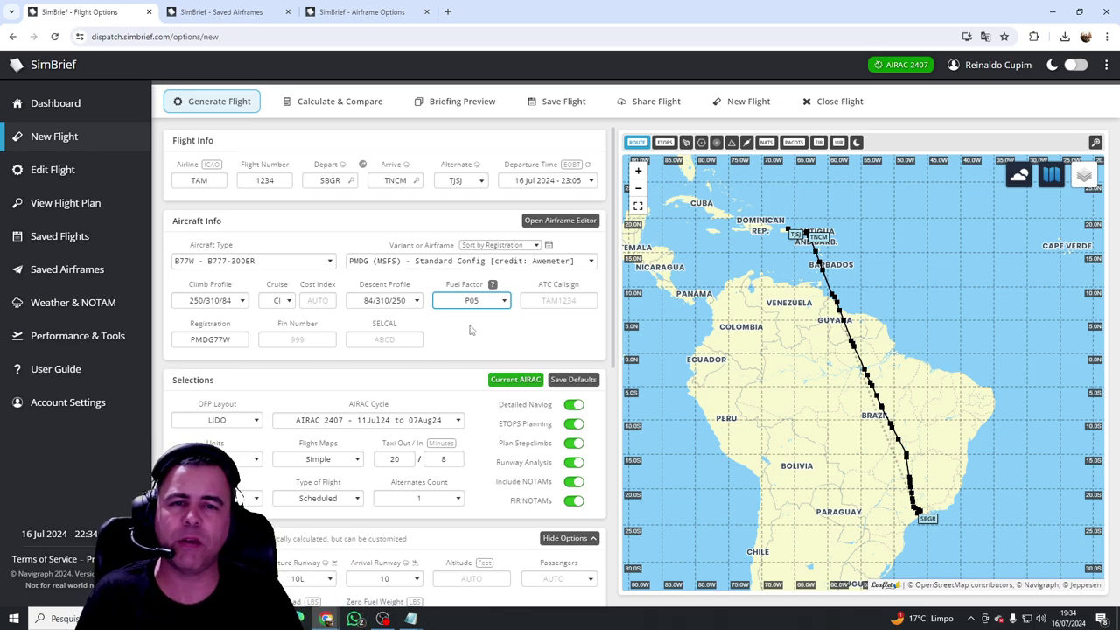
# Step: Pick M05 from the fuel factor list
pyautogui.click(500, 303)
pyautogui.scroll(-2, 468, 498)
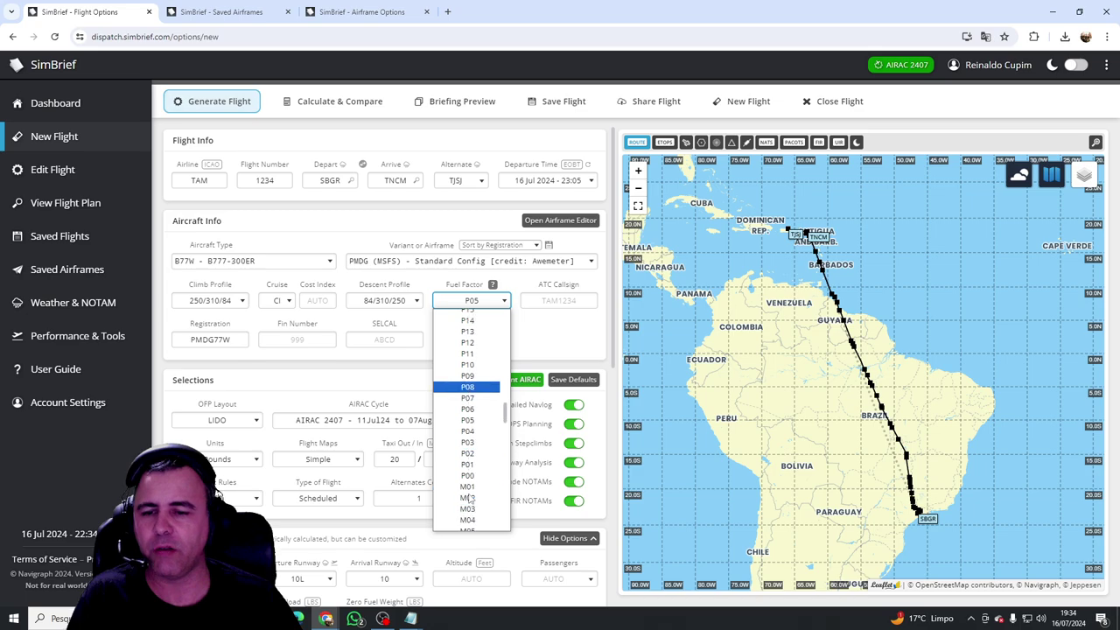
pyautogui.scroll(-2, 469, 497)
pyautogui.scroll(3, 468, 497)
pyautogui.scroll(-3, 468, 499)
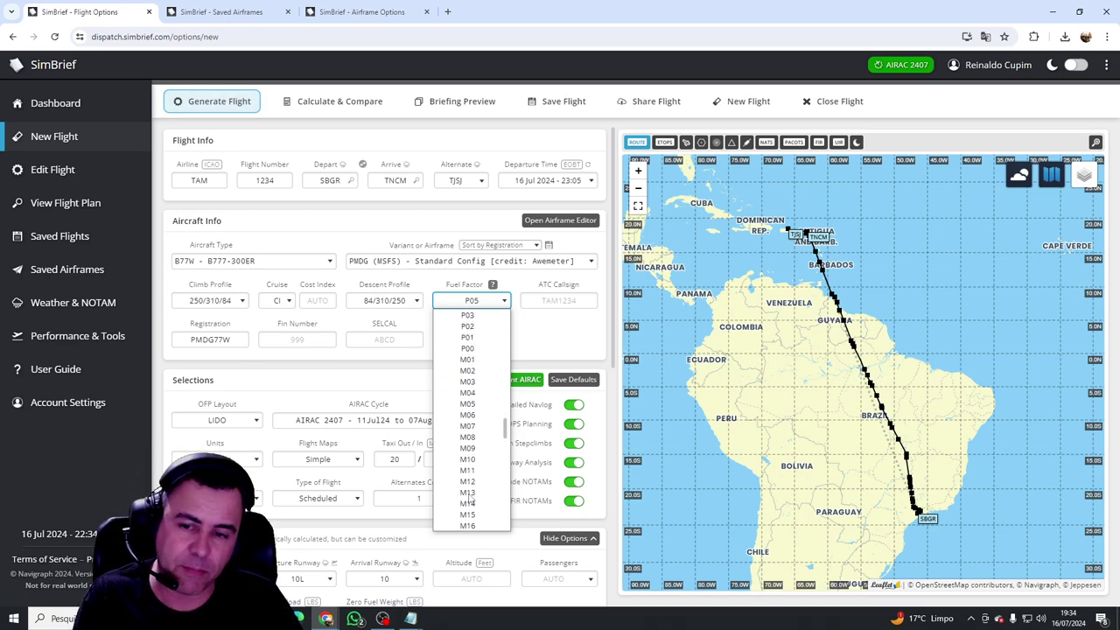
pyautogui.scroll(-1, 469, 499)
pyautogui.scroll(1, 468, 495)
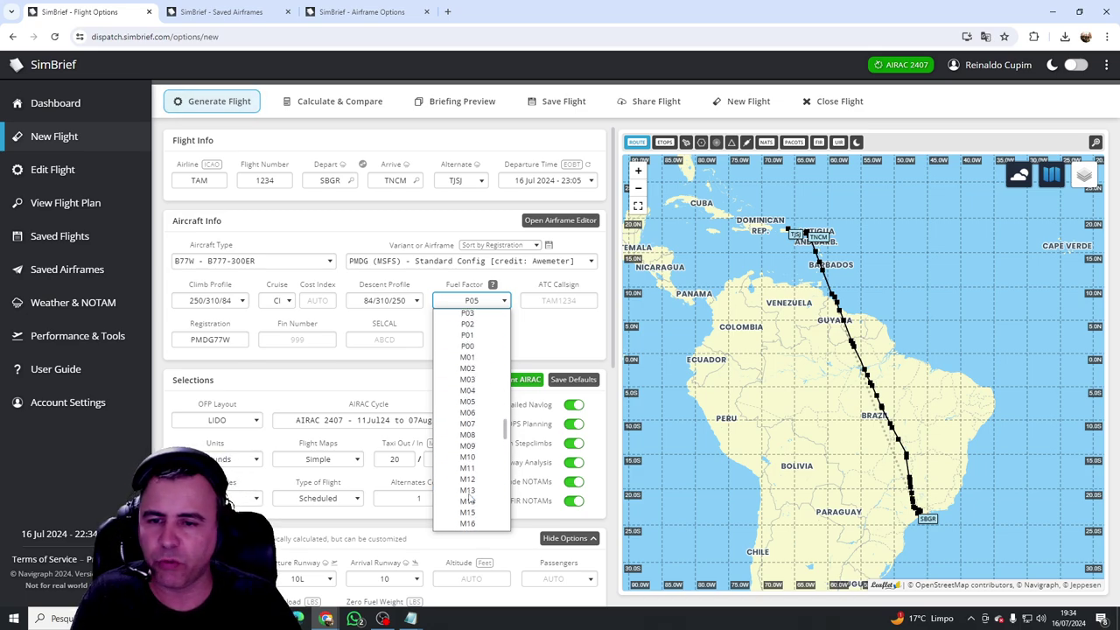
pyautogui.click(491, 402)
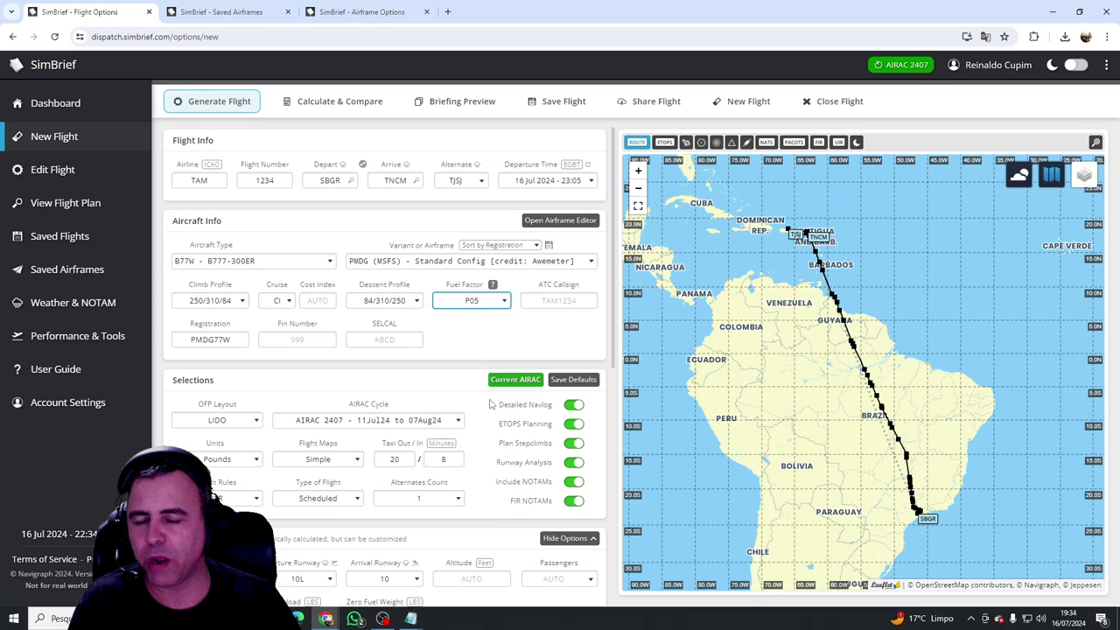
pyautogui.click(540, 298)
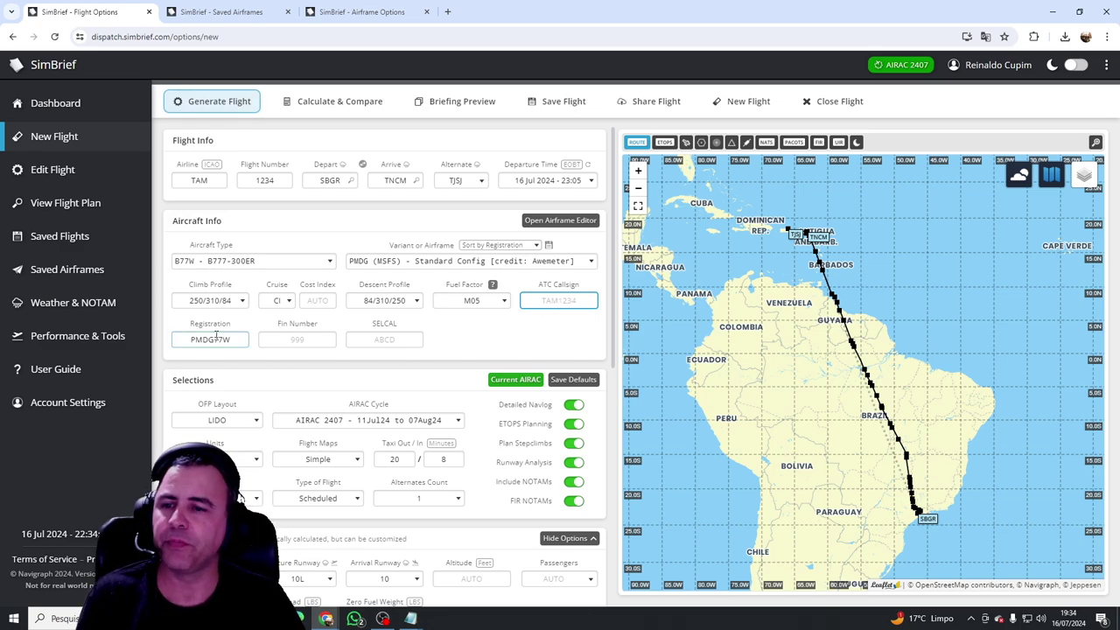
pyautogui.moveTo(233, 340); pyautogui.dragTo(175, 336)
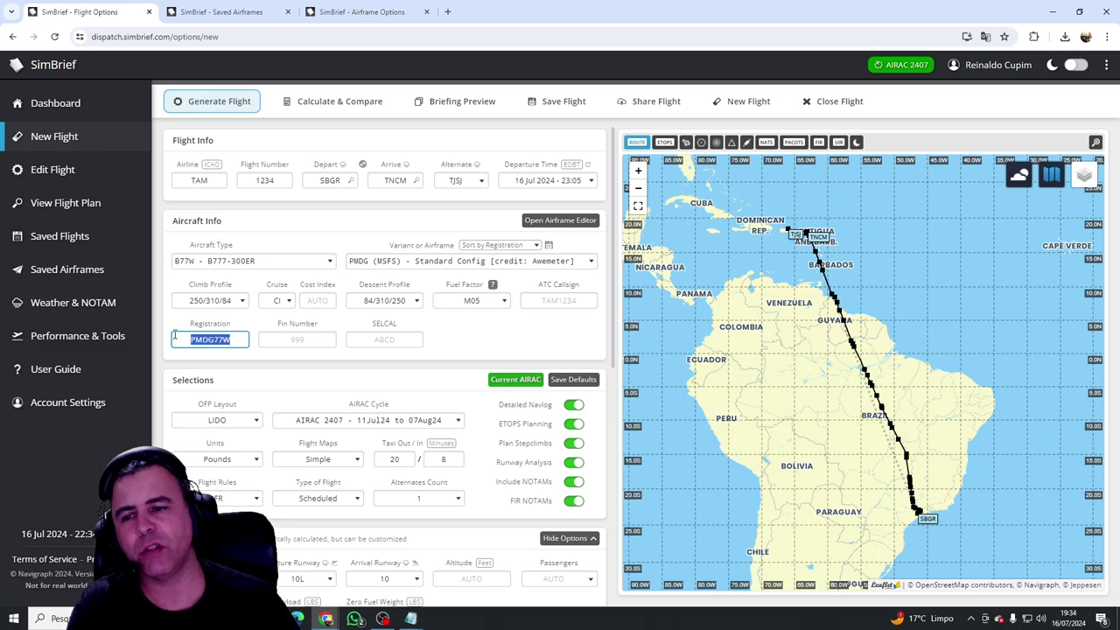
pyautogui.click(299, 340)
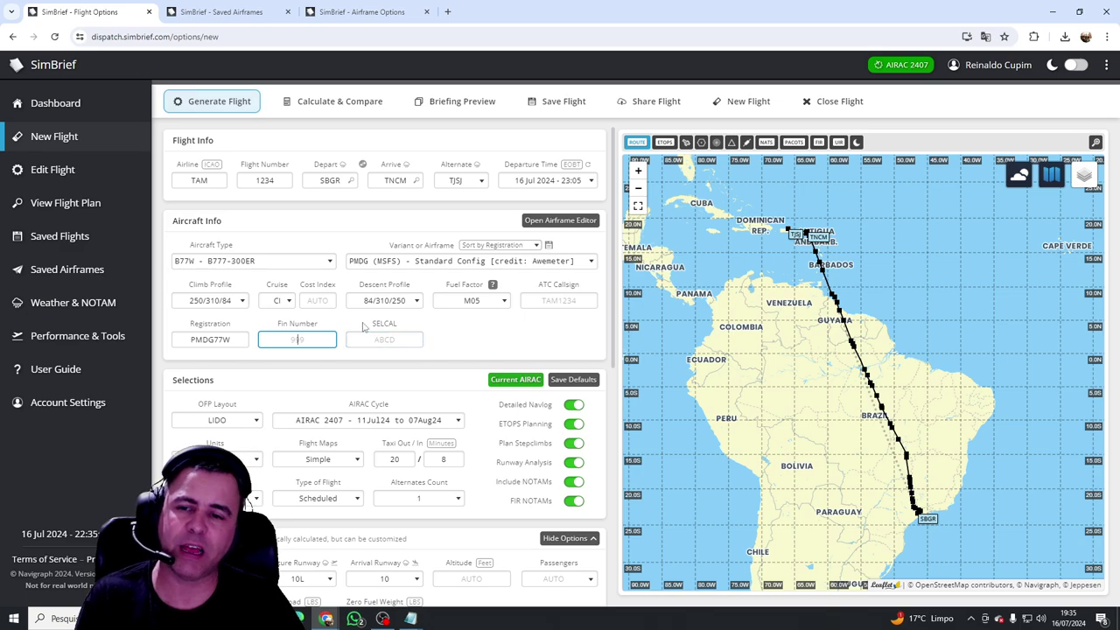
pyautogui.moveTo(373, 323); pyautogui.dragTo(405, 324)
pyautogui.click(392, 339)
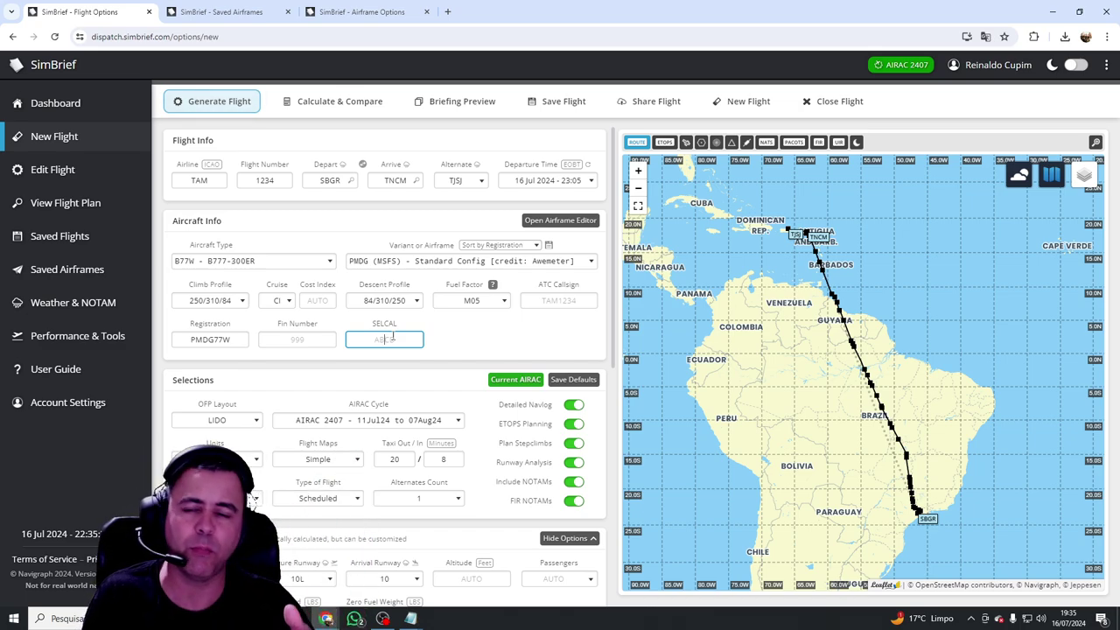
pyautogui.click(552, 348)
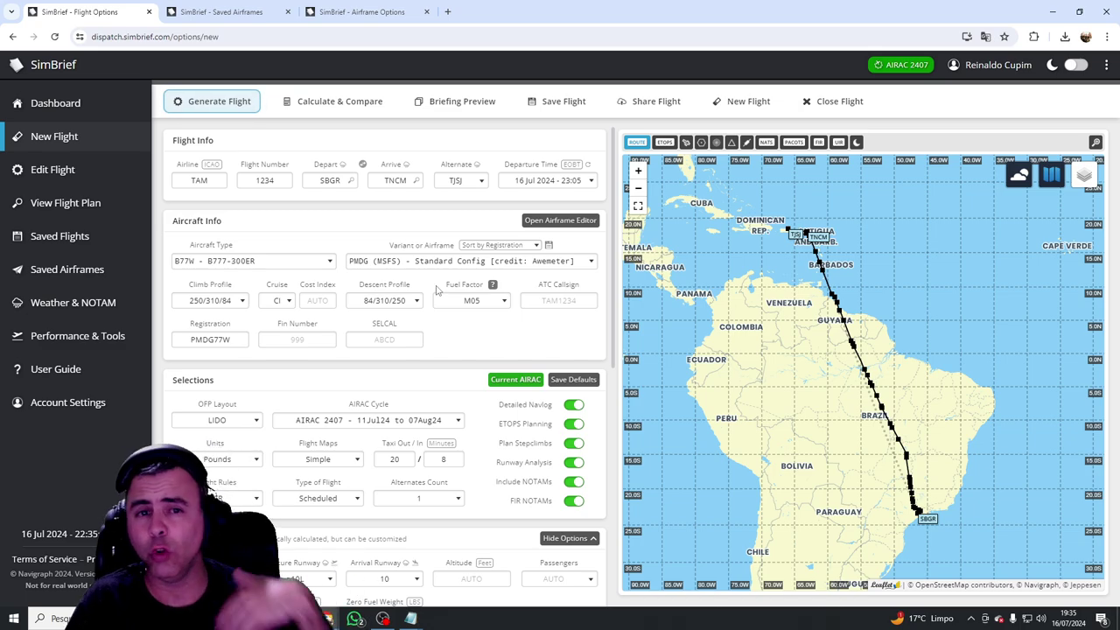
# Step: Select B736 - B737-600 as the aircraft type, replacing the B777-300ER
pyautogui.click(323, 260)
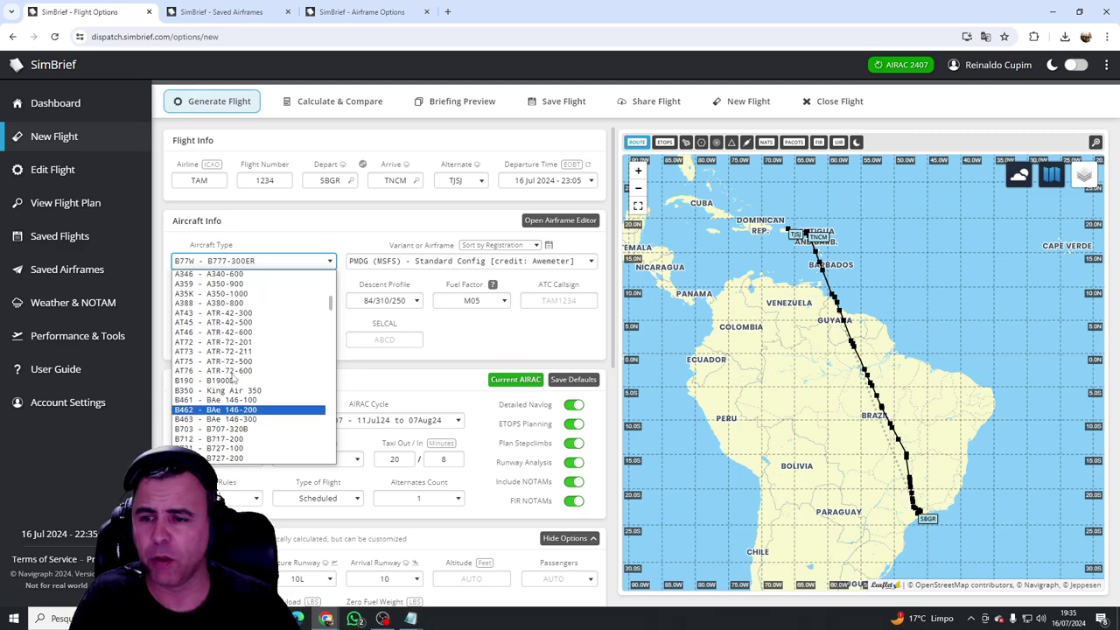
pyautogui.scroll(-2, 232, 372)
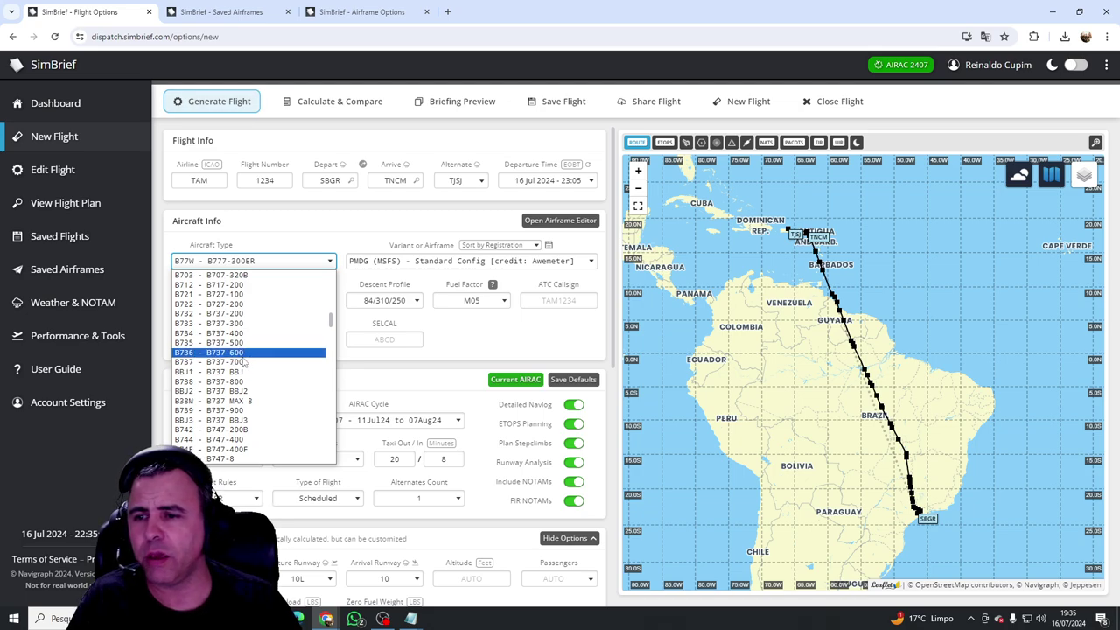
pyautogui.click(239, 353)
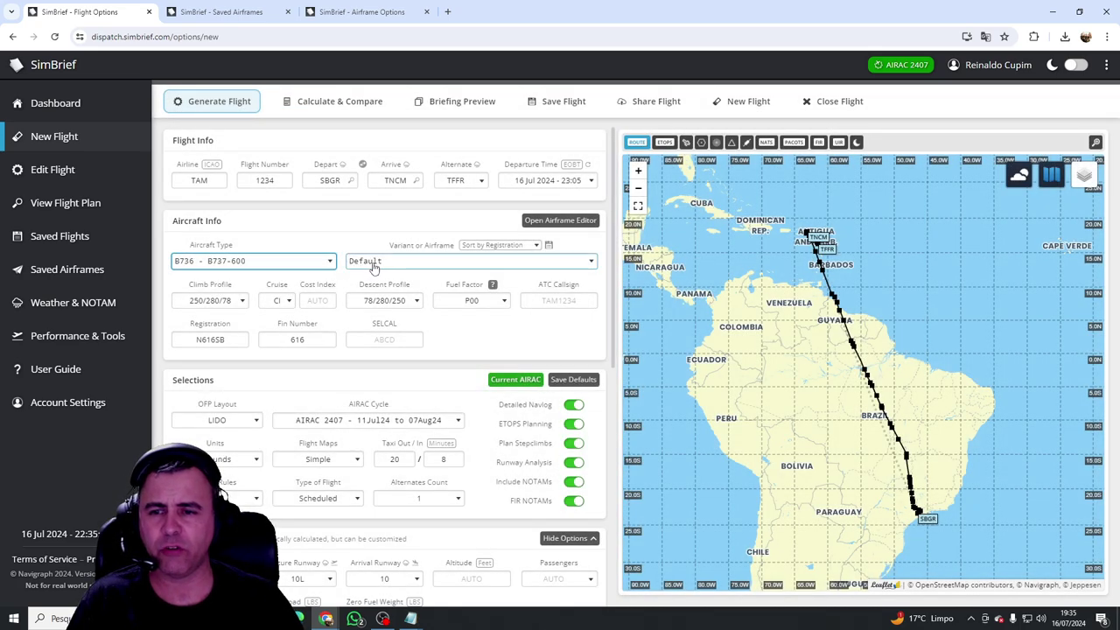
pyautogui.click(379, 262)
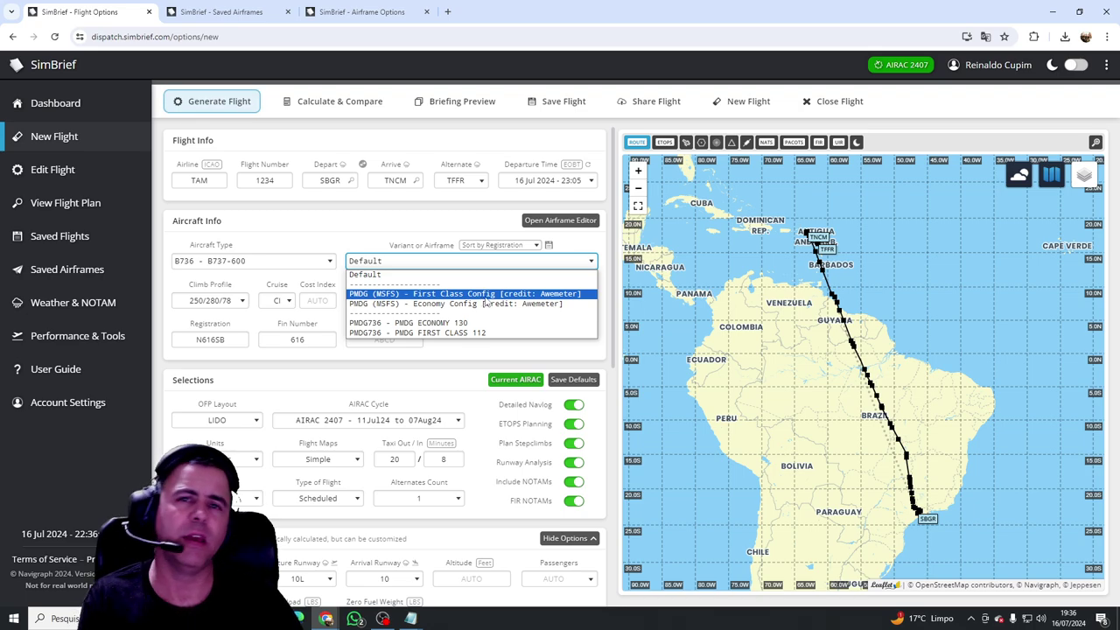
# Step: Select the PMDG (MSFS) - First Class Config airframe and confirm the registration reads PMDG736
pyautogui.click(485, 297)
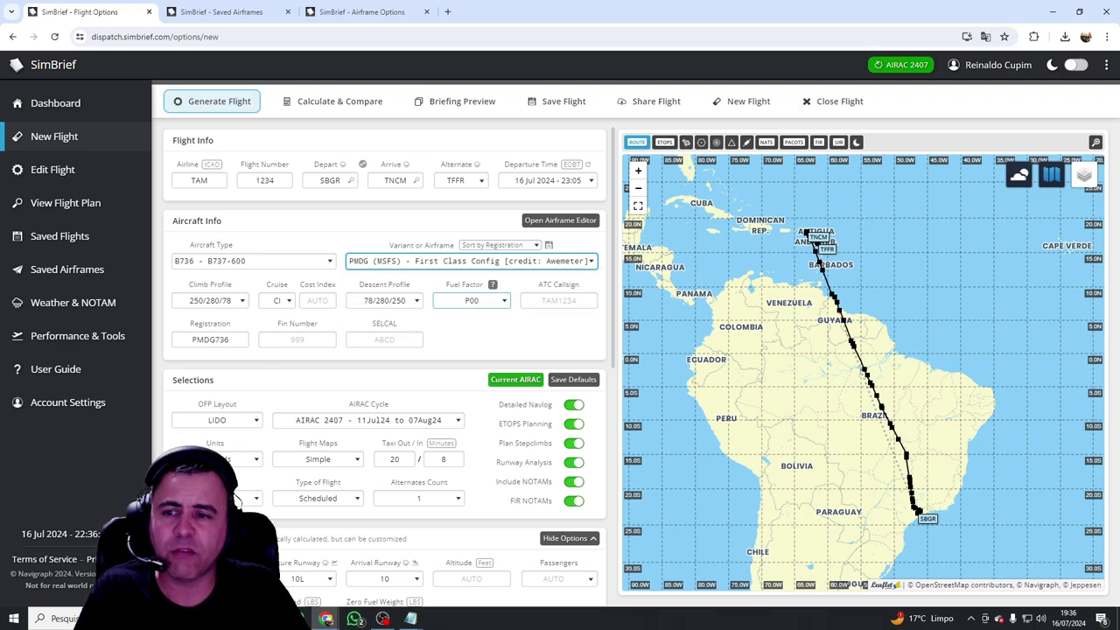
pyautogui.click(234, 339)
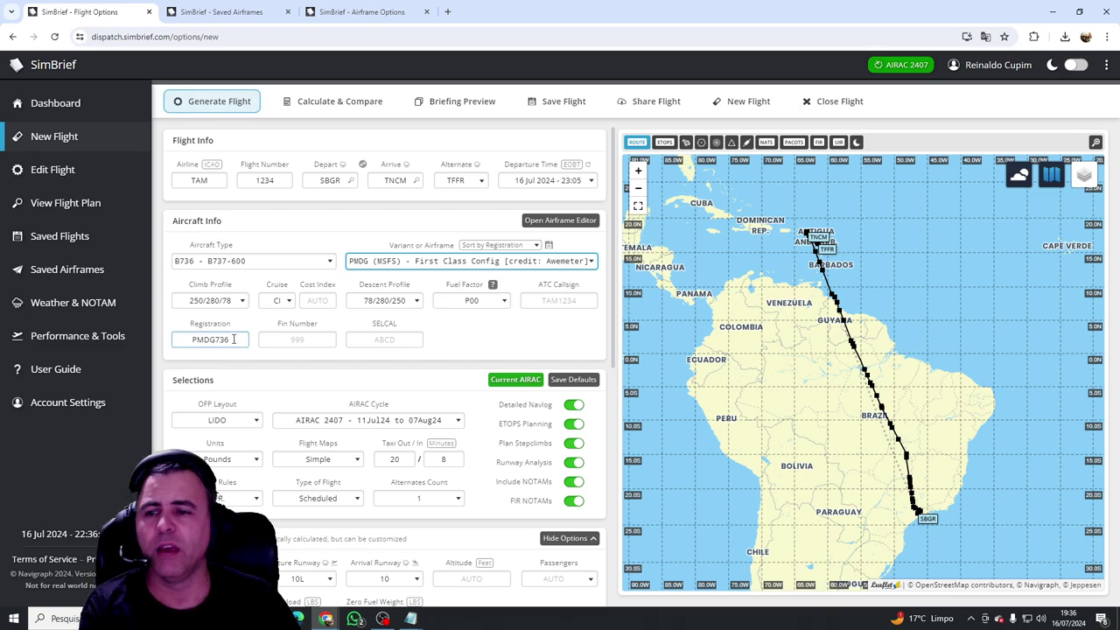
pyautogui.click(372, 324)
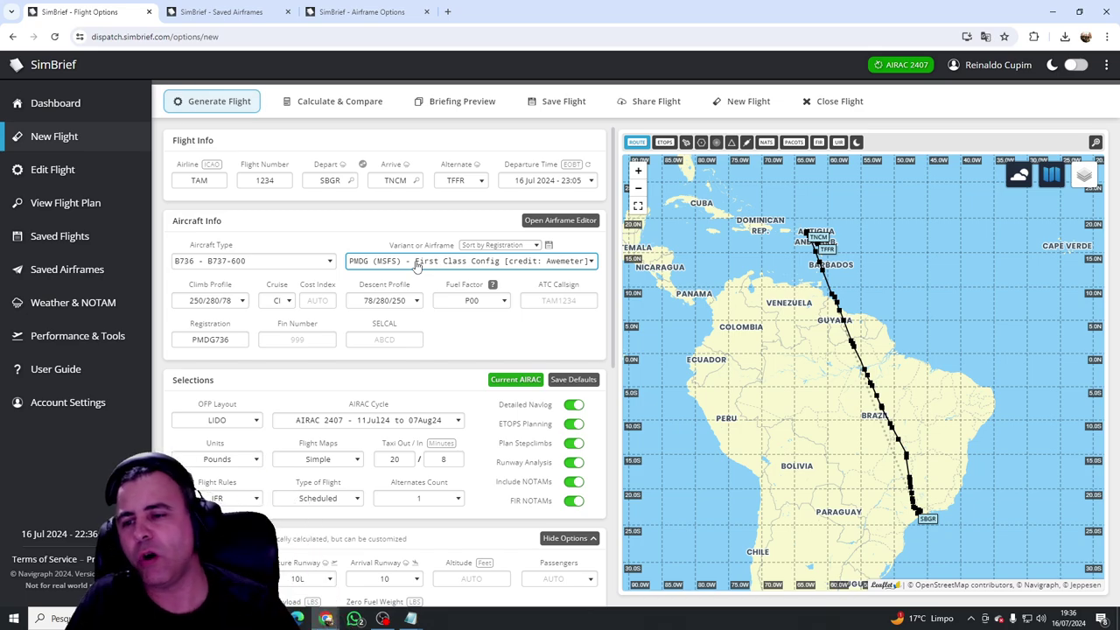
pyautogui.click(215, 341)
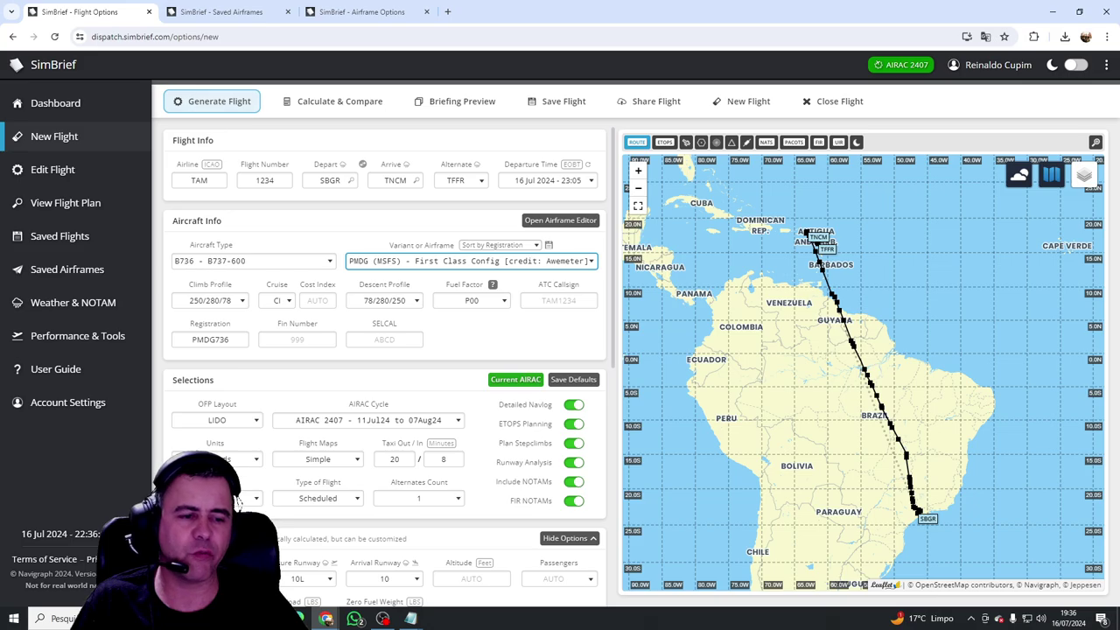